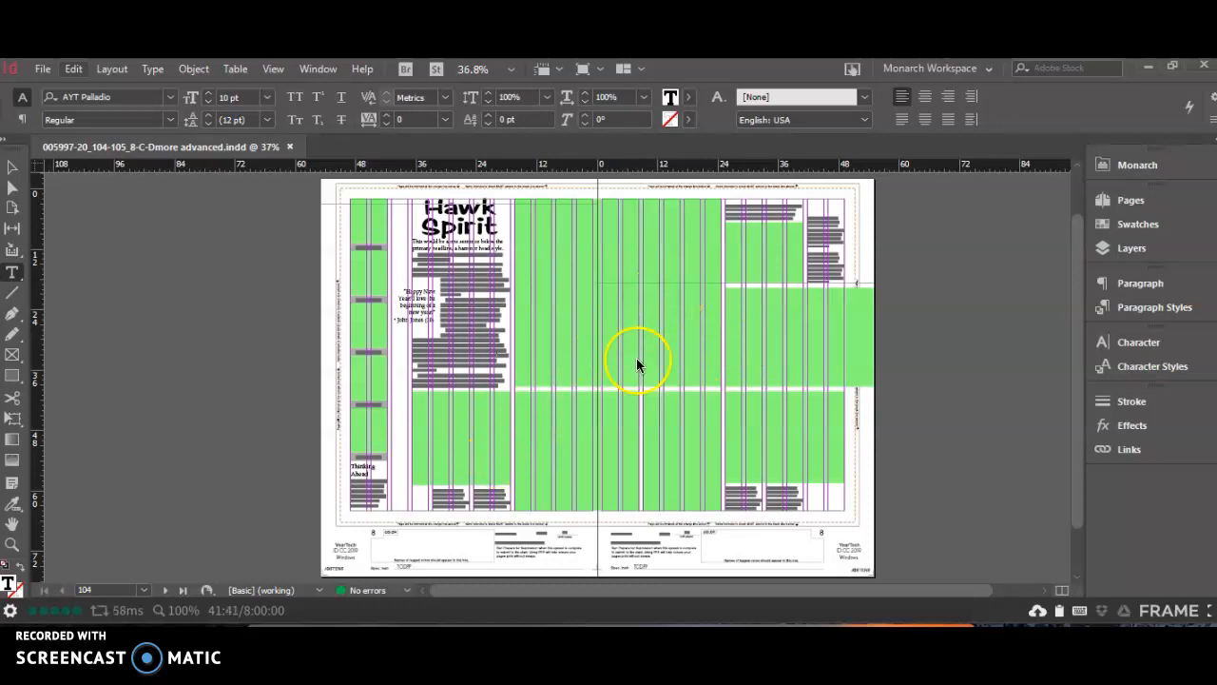
Lower the top edges of the left and two middle photo frames in the bottom row, setting the wide middle frame's top at Y 42p8.4
left_click(473, 425)
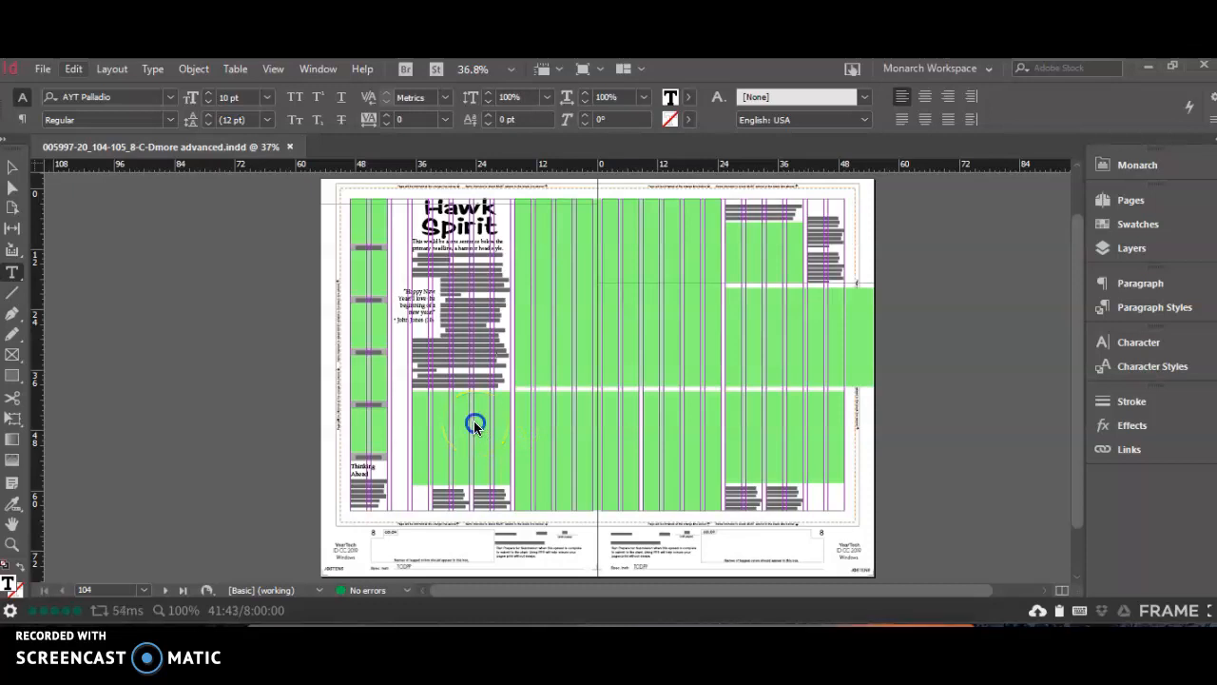
left_click(13, 168)
left_click(514, 447)
left_click(483, 416)
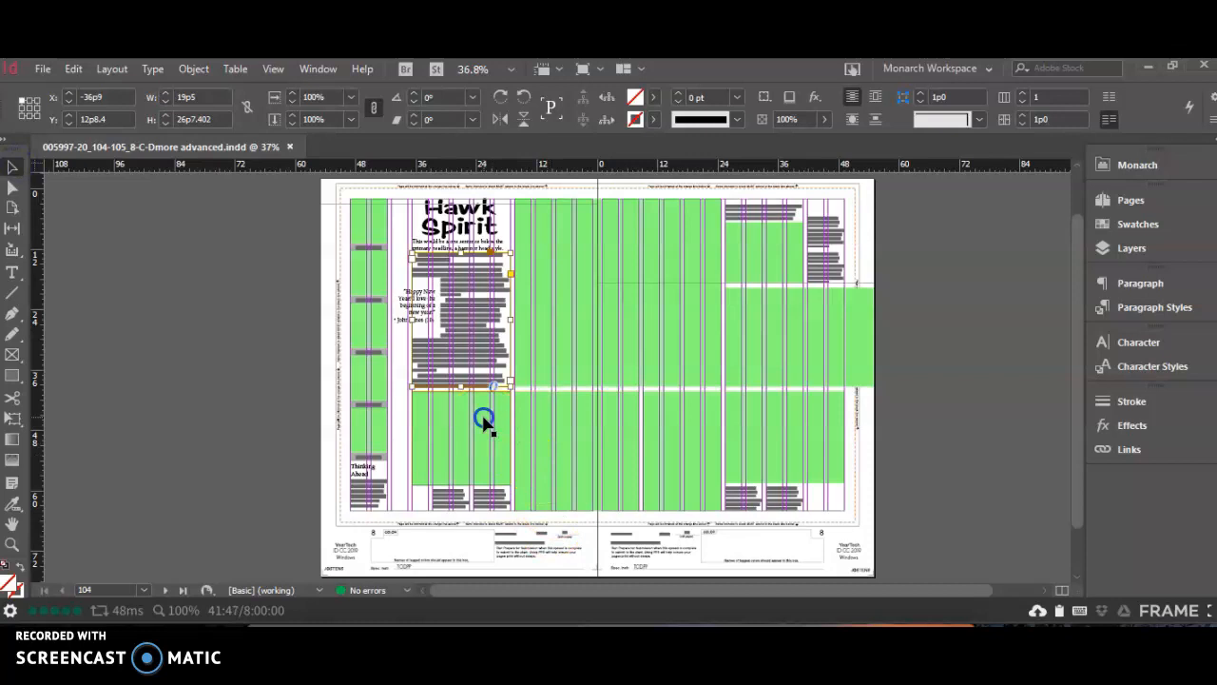
left_click_drag(463, 391, 466, 406)
left_click(560, 415)
left_click_drag(576, 394, 681, 407)
left_click(702, 412)
left_click(603, 426)
left_click_drag(575, 406, 584, 404)
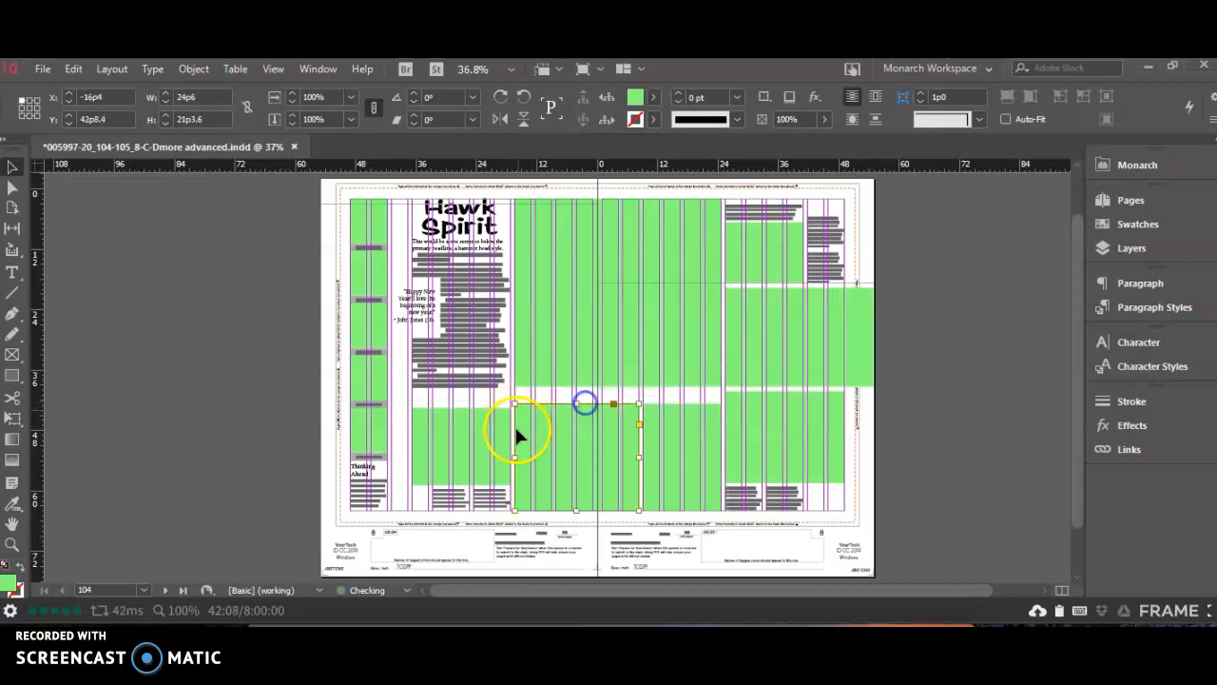
Align the top edges of the leftmost and rightmost bottom-row photo frames at Y 42p8.4
left_click(459, 408)
left_click_drag(460, 408, 462, 406)
left_click(808, 451)
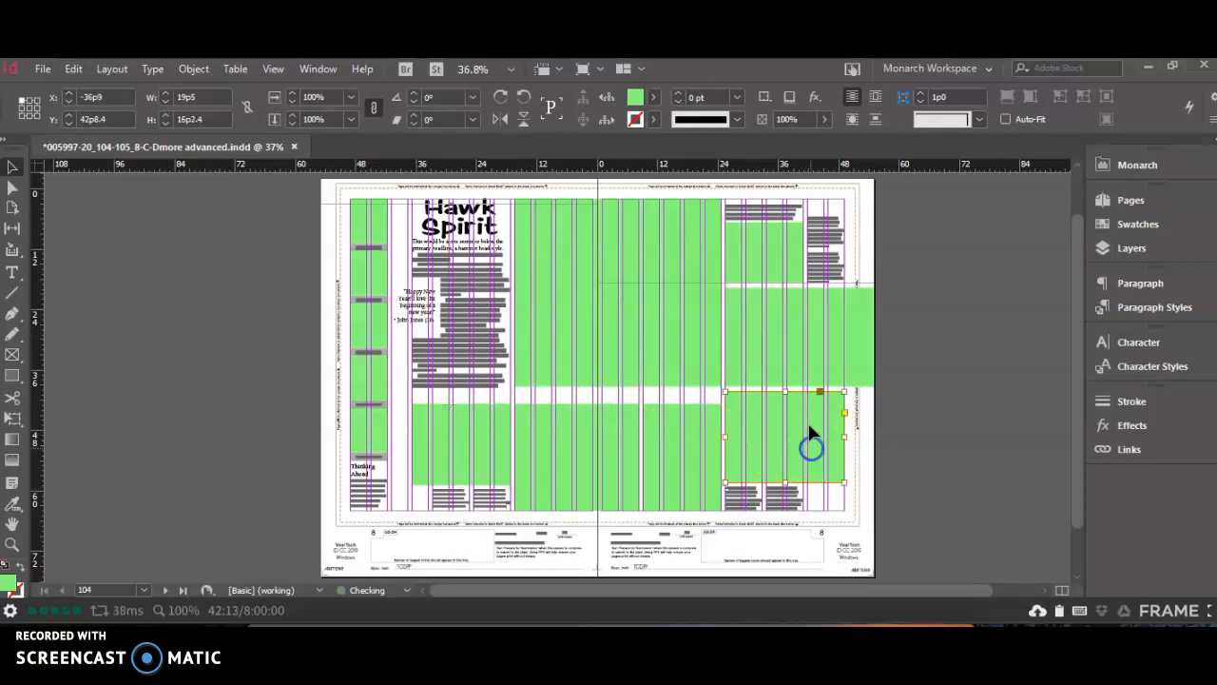
left_click_drag(786, 390, 787, 403)
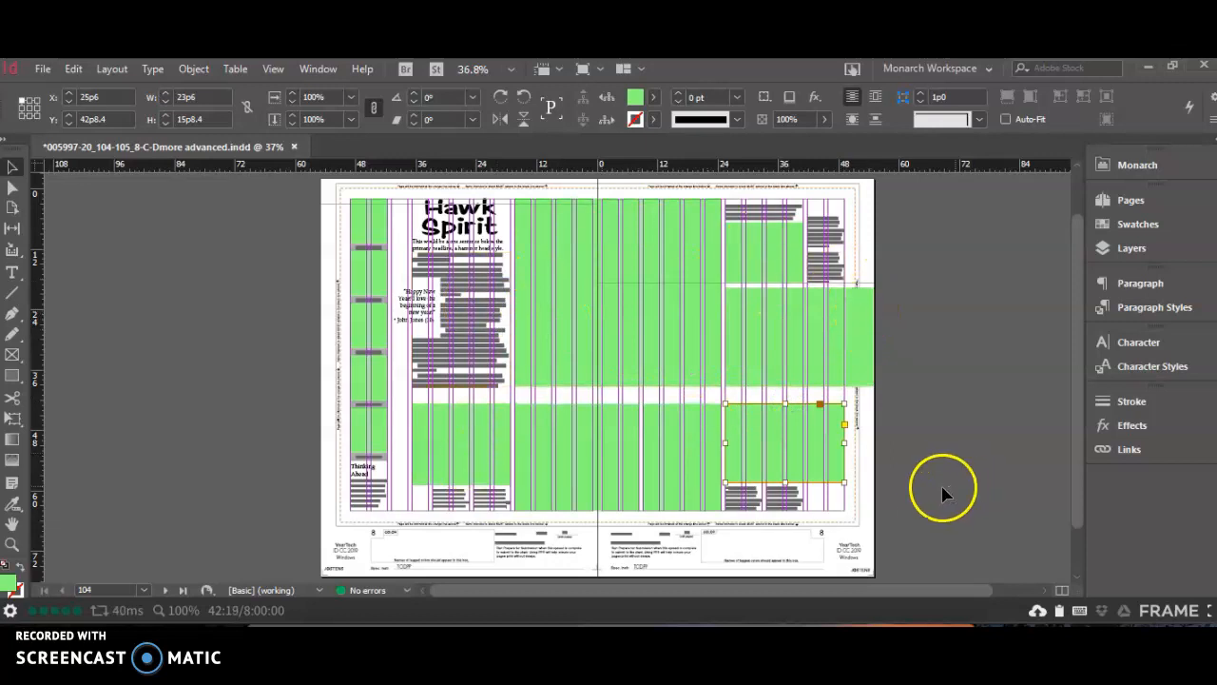
Raise the bottom edges of the two middle bottom-row photo frames so each is 19p7.402 high
left_click(653, 492)
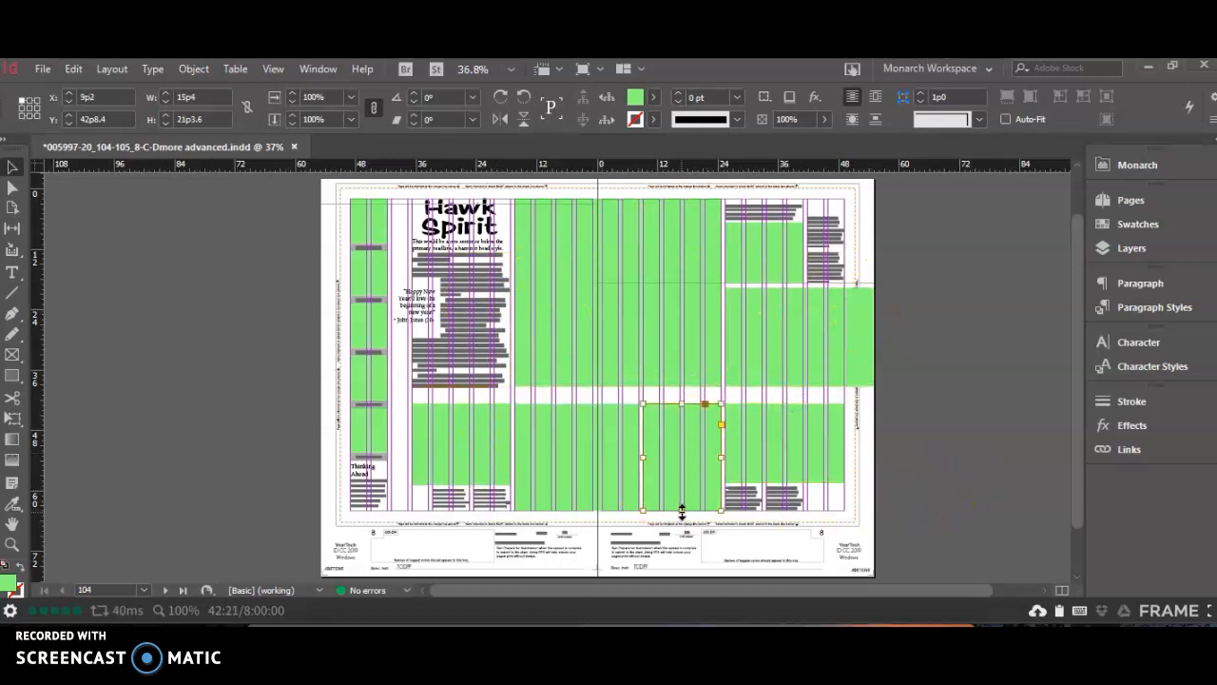
left_click_drag(680, 510, 680, 502)
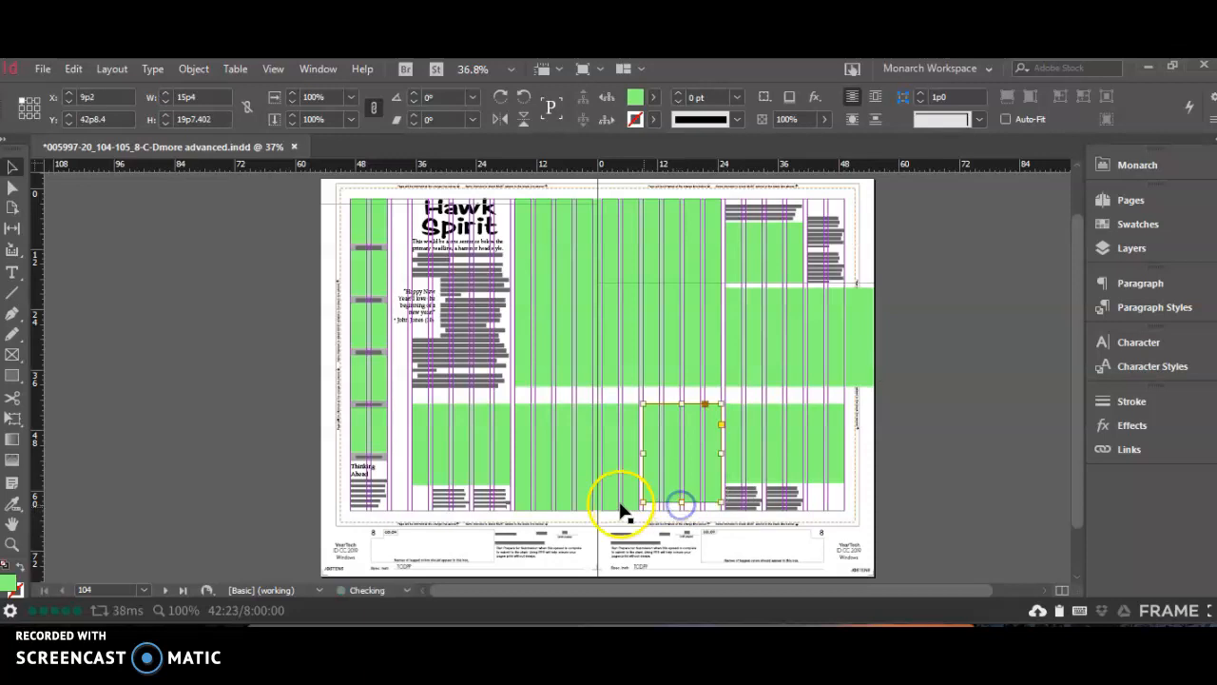
left_click(620, 506)
left_click_drag(578, 510, 579, 505)
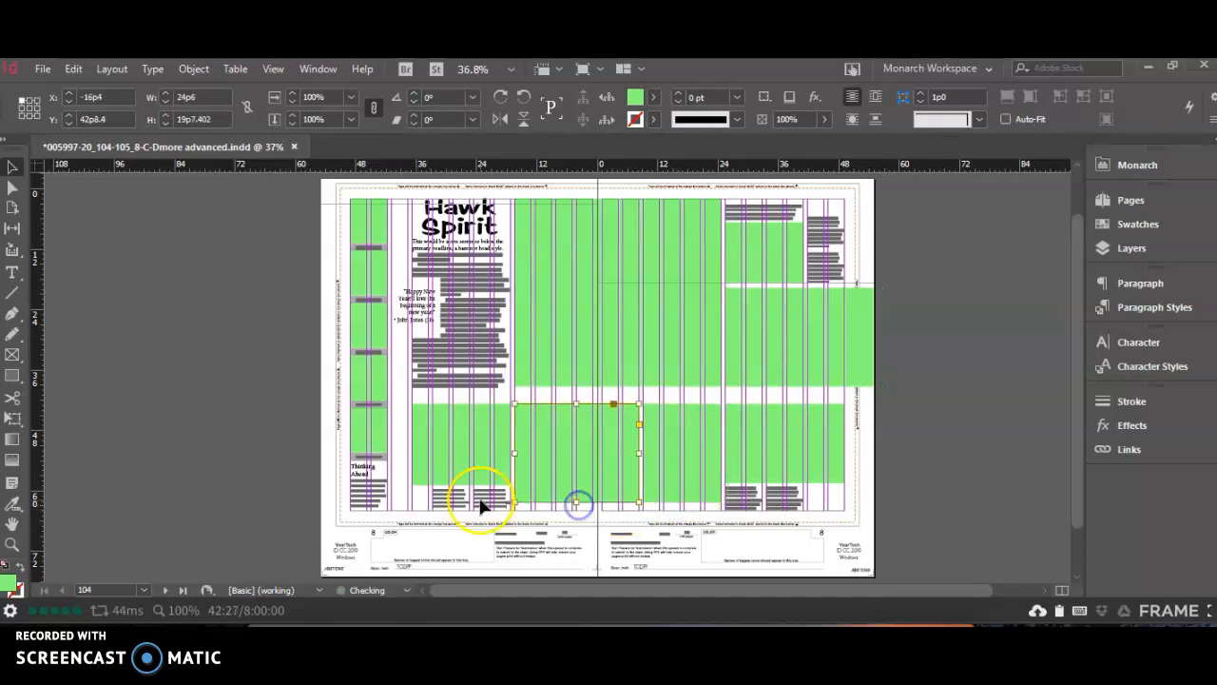
Shorten the two captions under the left bottom-row photo and move that photo's left edge inward to X -35p9
left_click(487, 503)
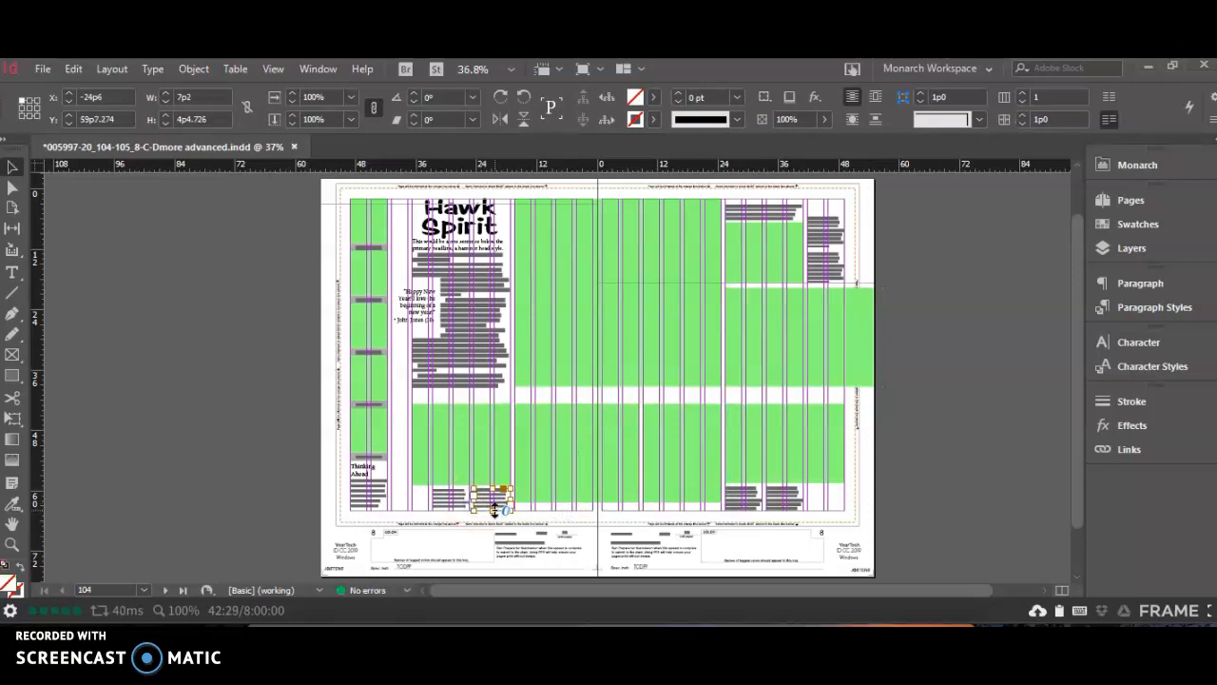
left_click_drag(494, 510, 451, 504)
left_click(453, 462)
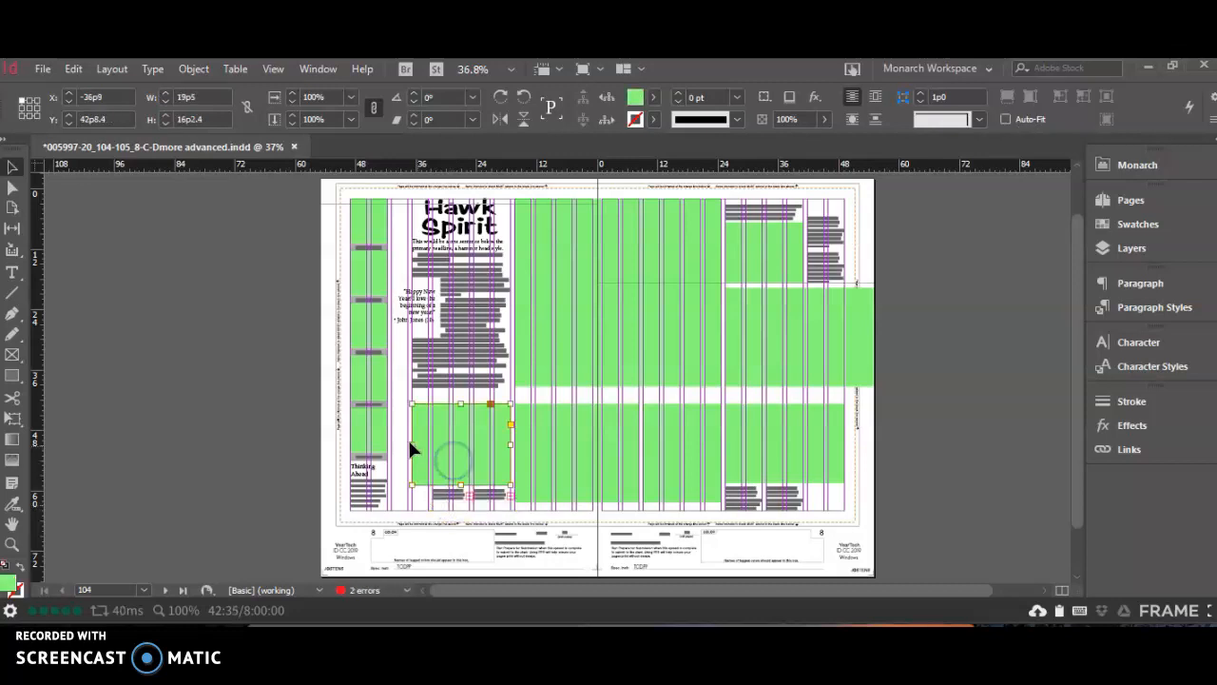
left_click_drag(411, 443, 419, 442)
Draw a rectangle about 85p9 wide and 21p8 high around the whole bottom row of photos and captions
left_click(12, 375)
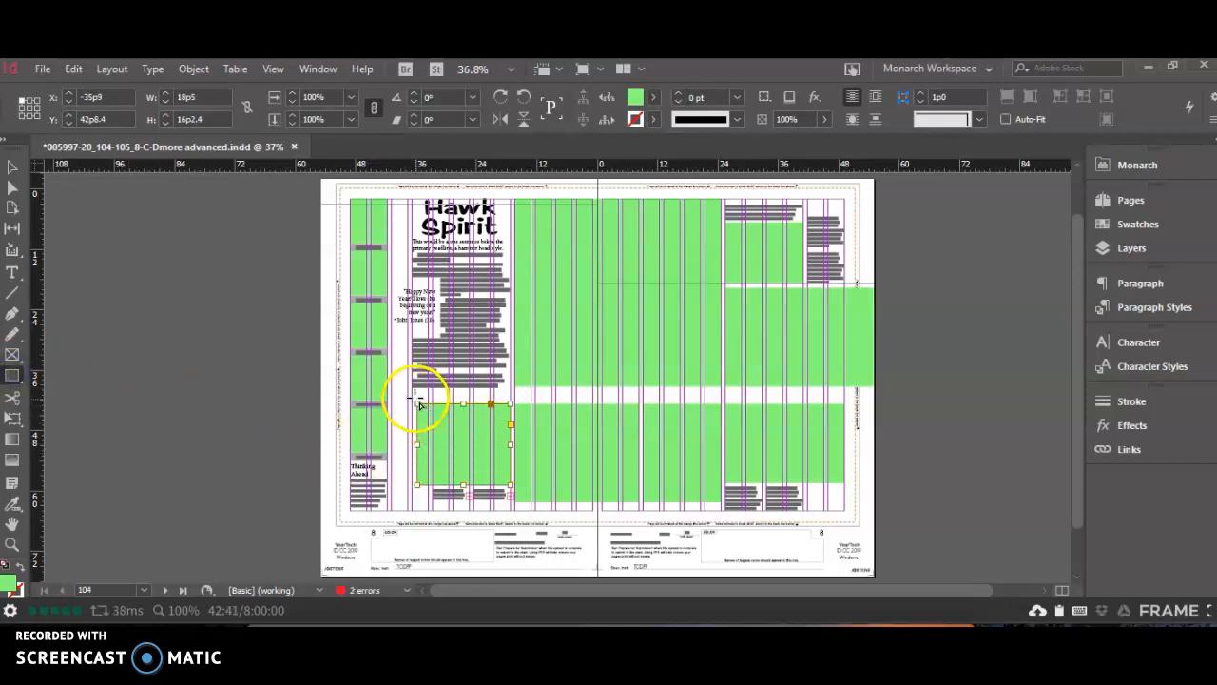
left_click_drag(413, 401, 843, 509)
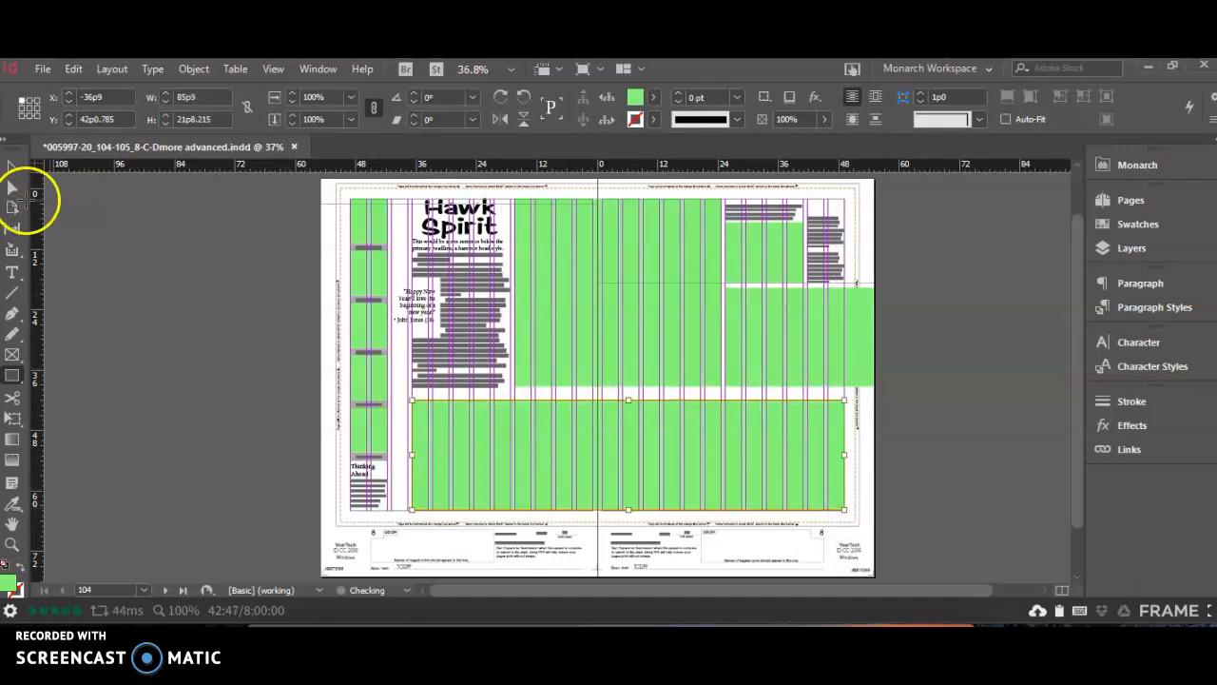
left_click(13, 167)
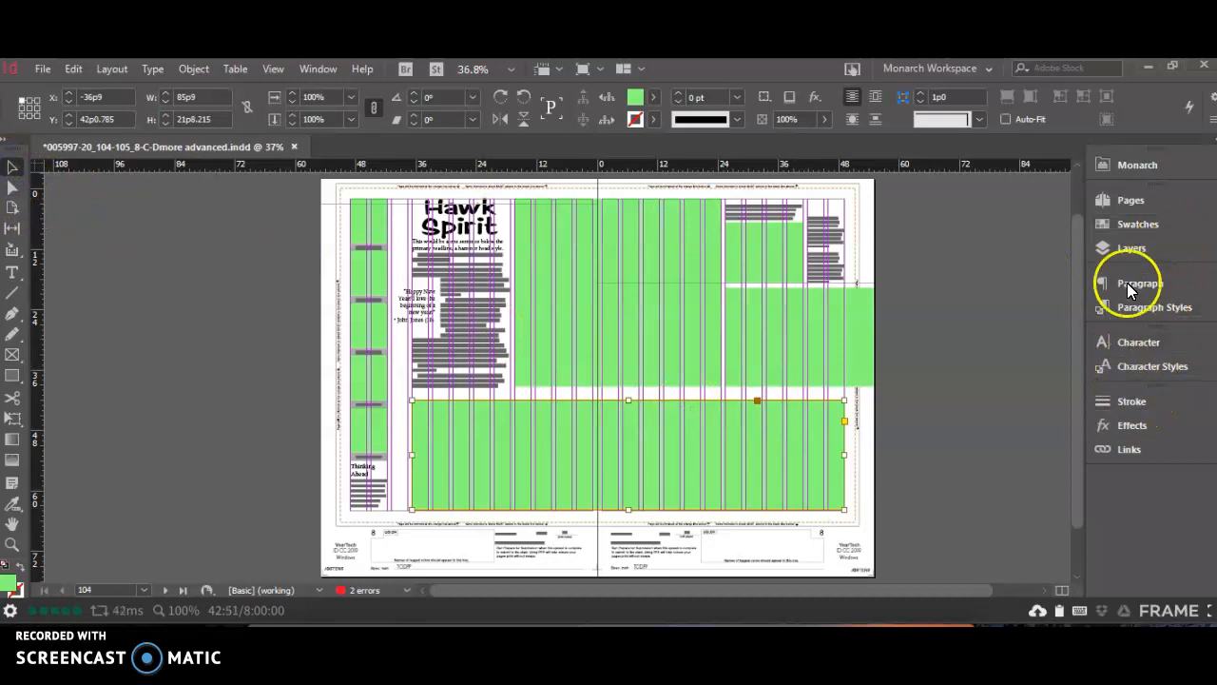
Give the rectangle around the bottom row no fill and a 2 pt black stroke
left_click(1127, 224)
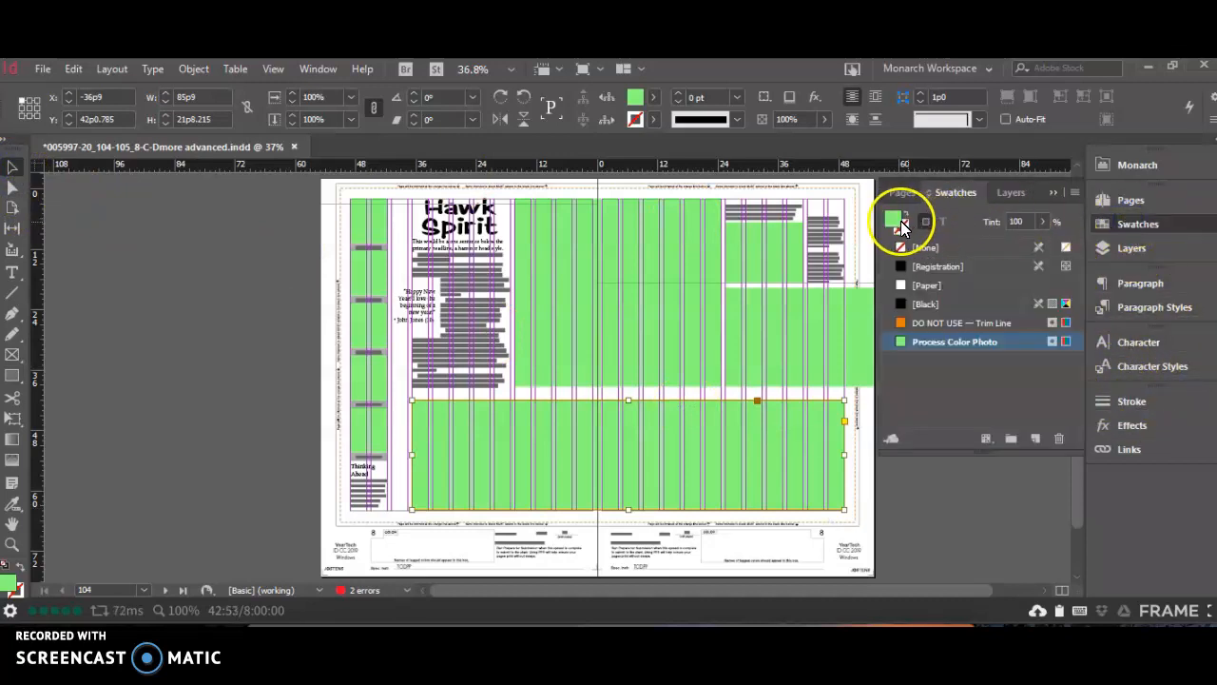
left_click(926, 248)
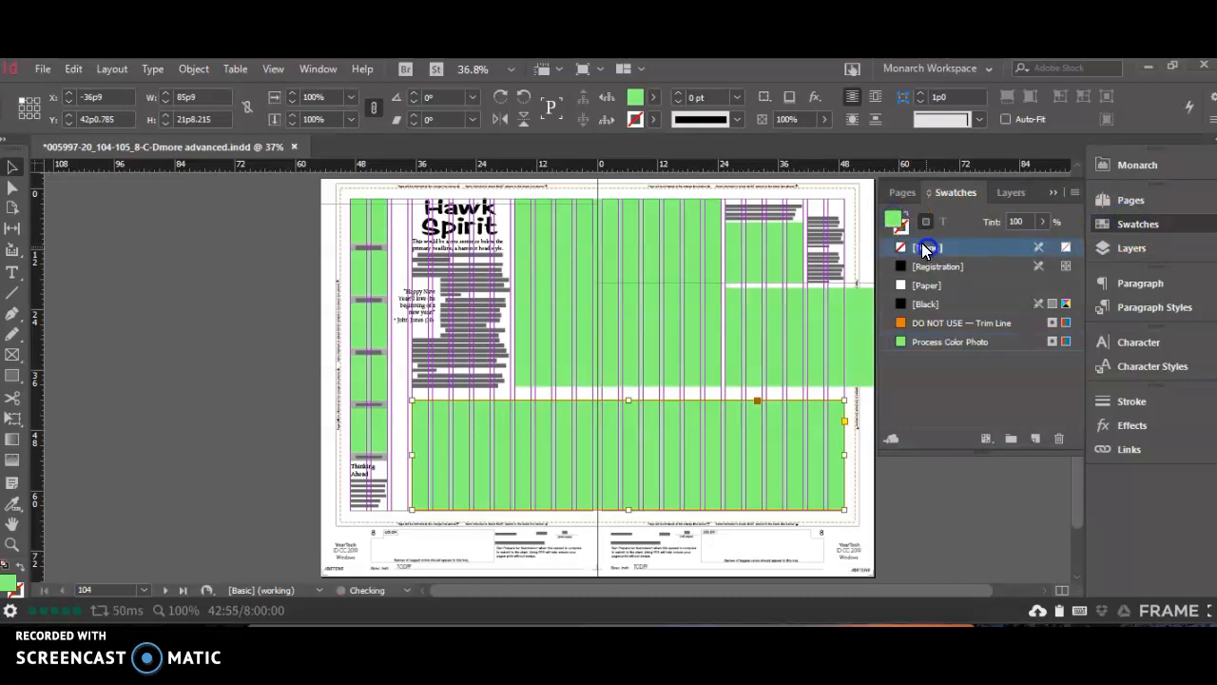
left_click(927, 303)
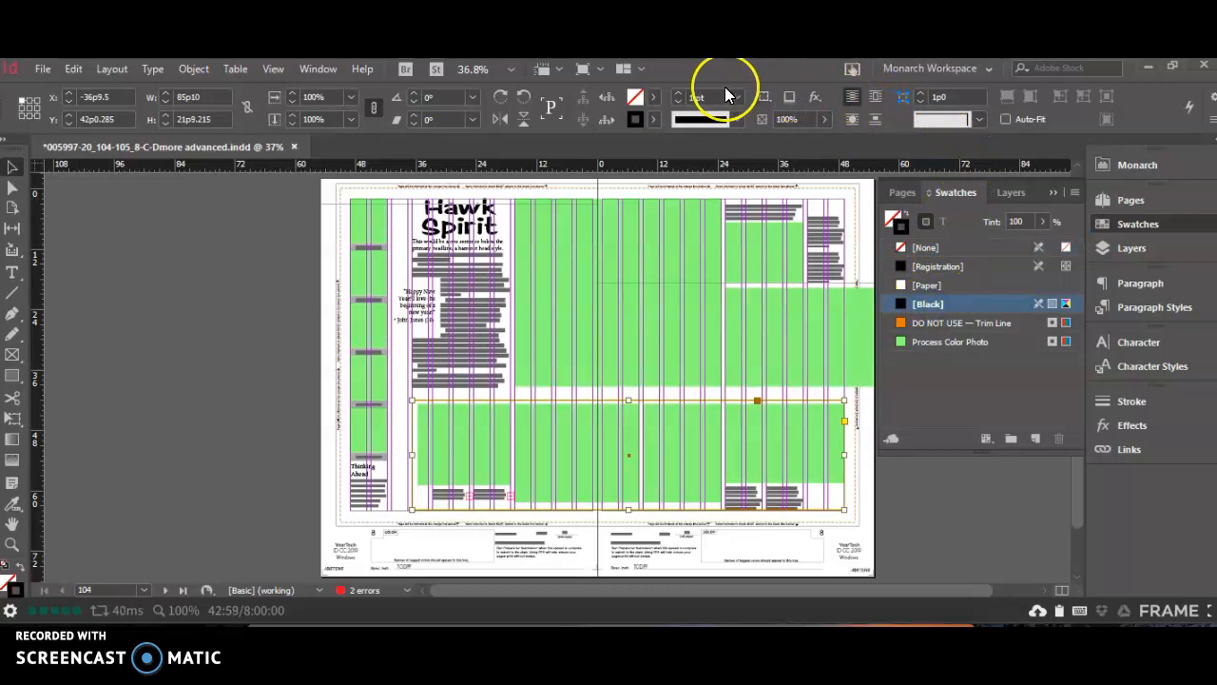
left_click(678, 95)
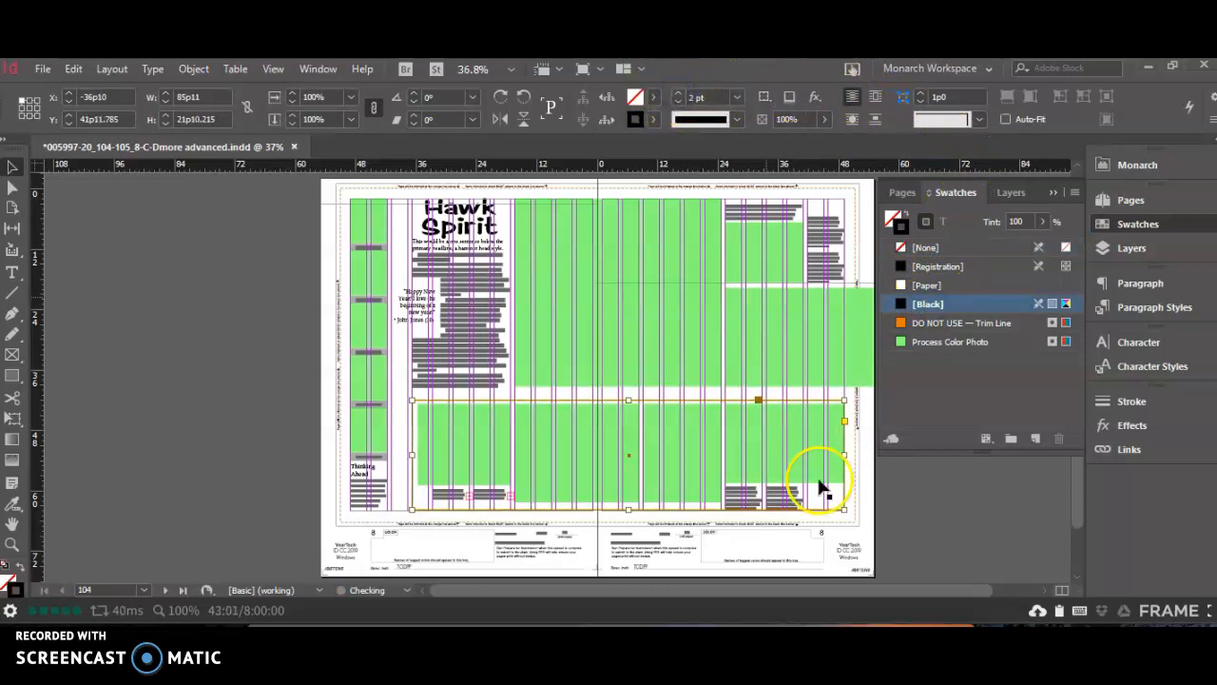
Narrow the right bottom-row photo to 22p6.338, shorten the two captions beneath it, and preview the spread without guides
left_click(814, 467)
left_click_drag(841, 441, 839, 441)
left_click(801, 501)
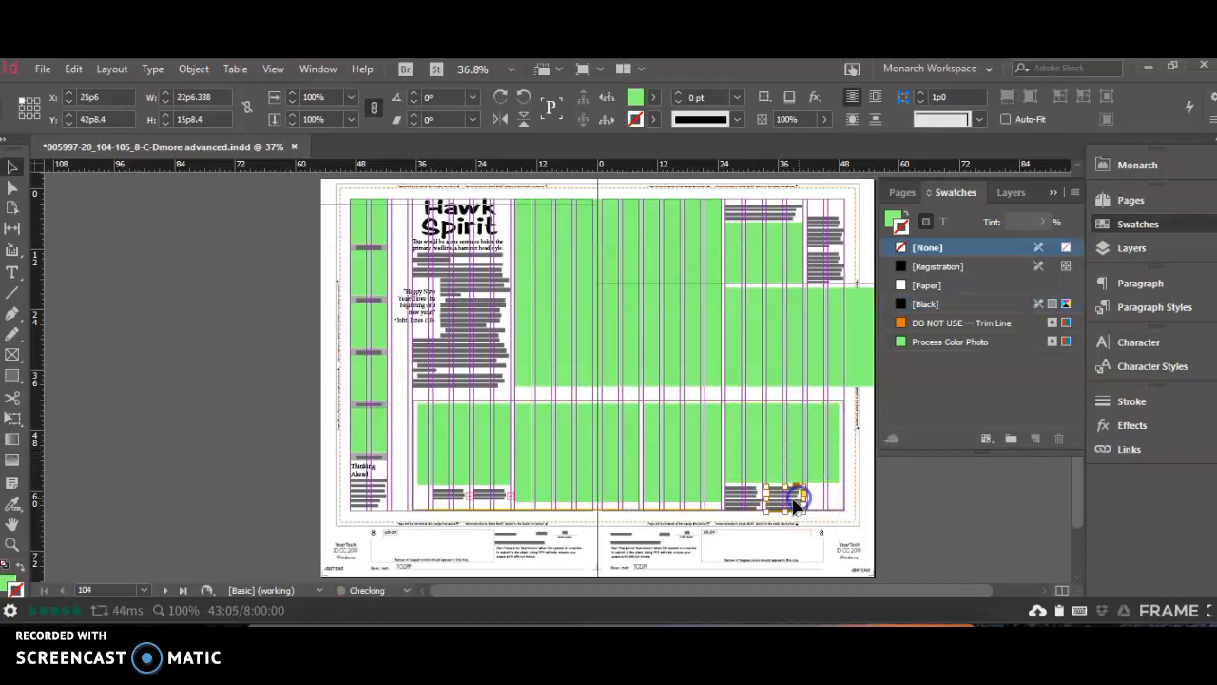
left_click_drag(786, 508, 744, 502)
left_click(734, 528)
key("w")
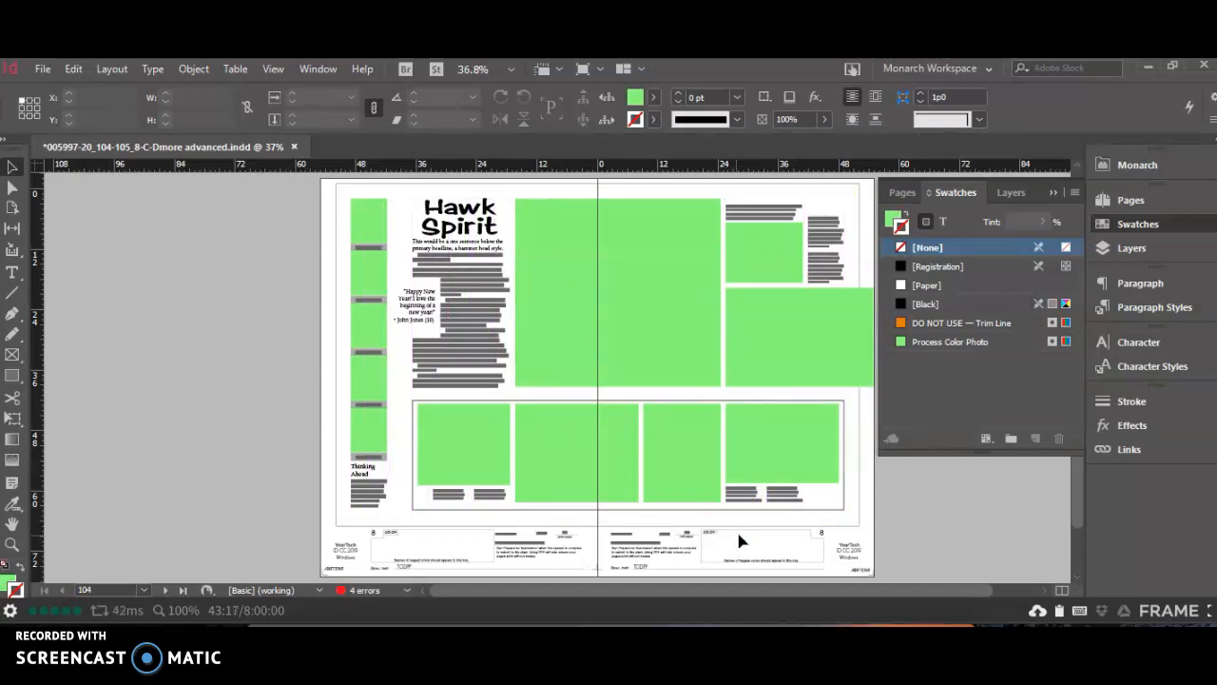
Delete the leftmost photo inside the bordered bottom row together with its two captions
left_click(486, 499)
left_click(487, 502)
key("Delete")
left_click(449, 494)
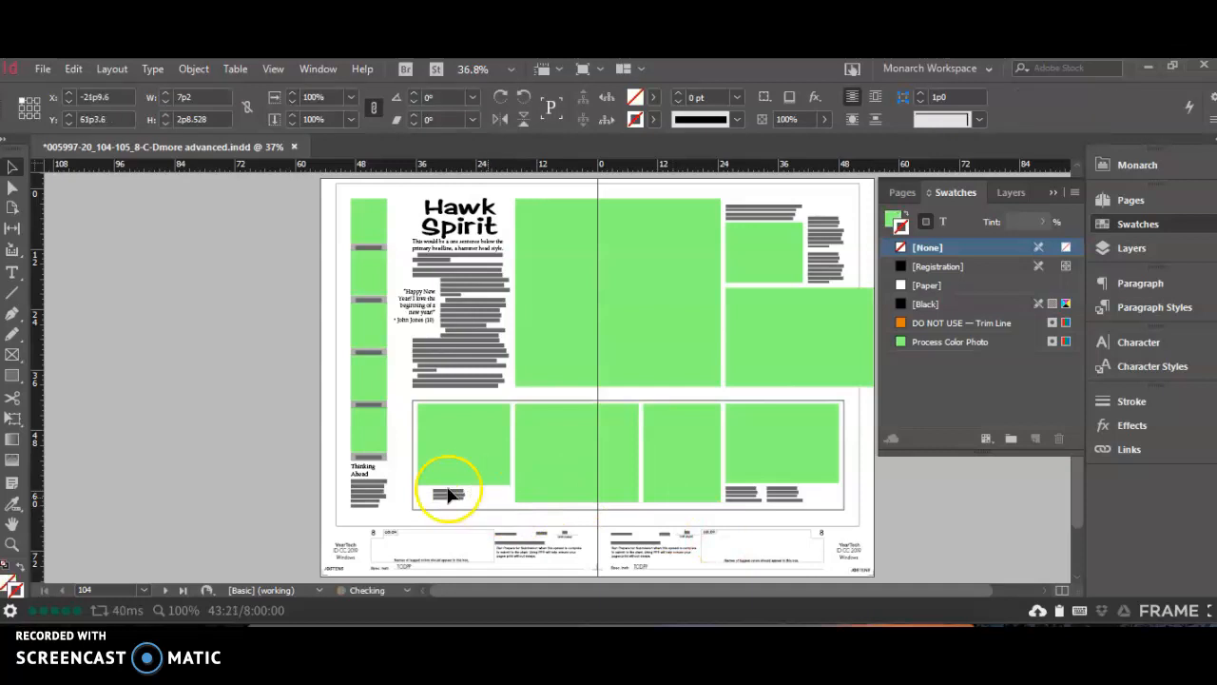
key("Delete")
left_click(467, 475)
key("Delete")
left_click(643, 400)
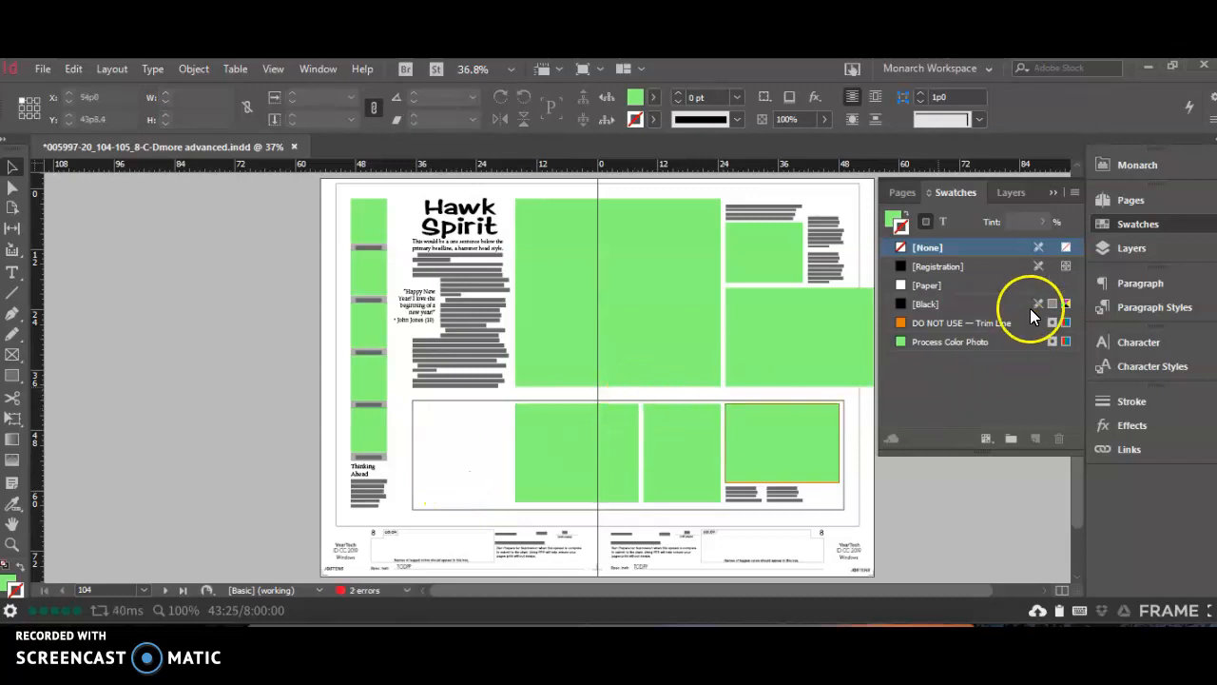
Open the ClickNGo module library, browse to the Modular items, and move the library off the page's empty area
left_click(1144, 162)
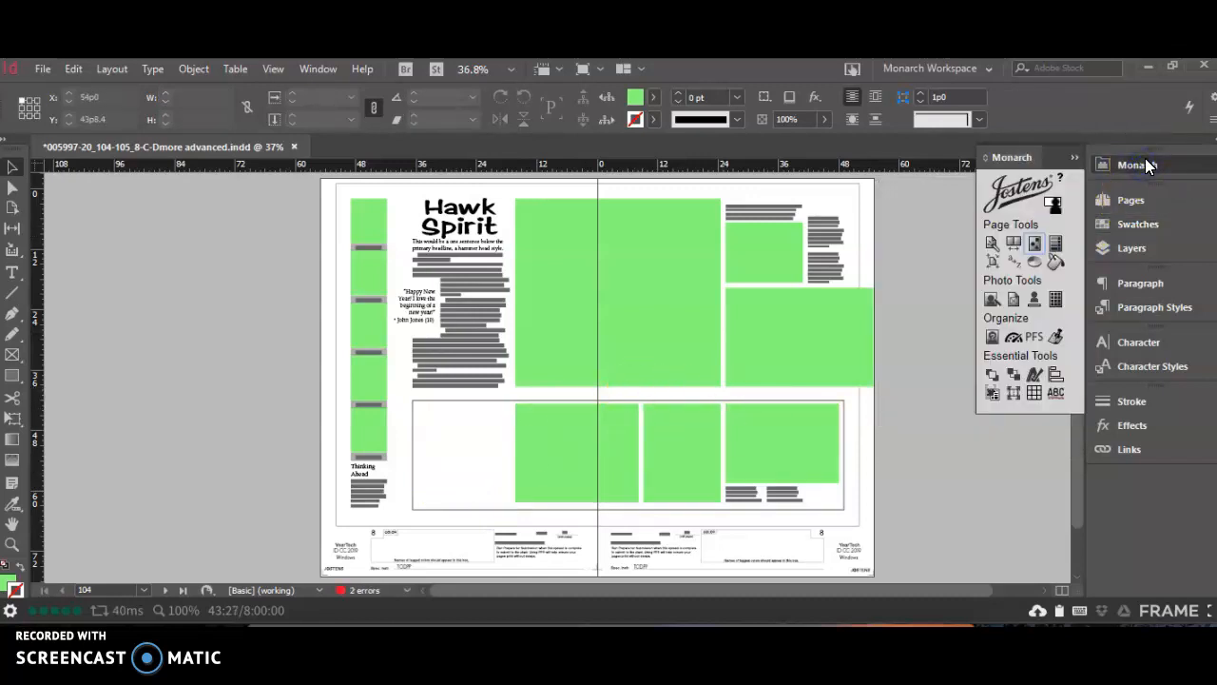
left_click(1034, 242)
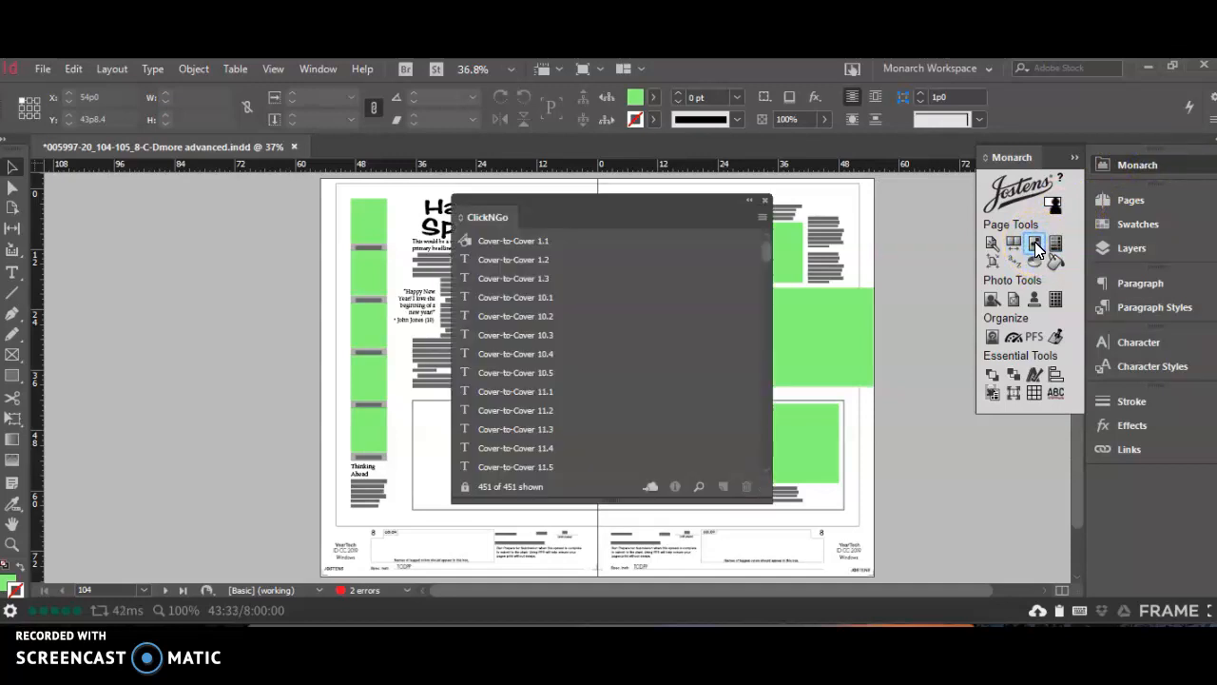
left_click(538, 205)
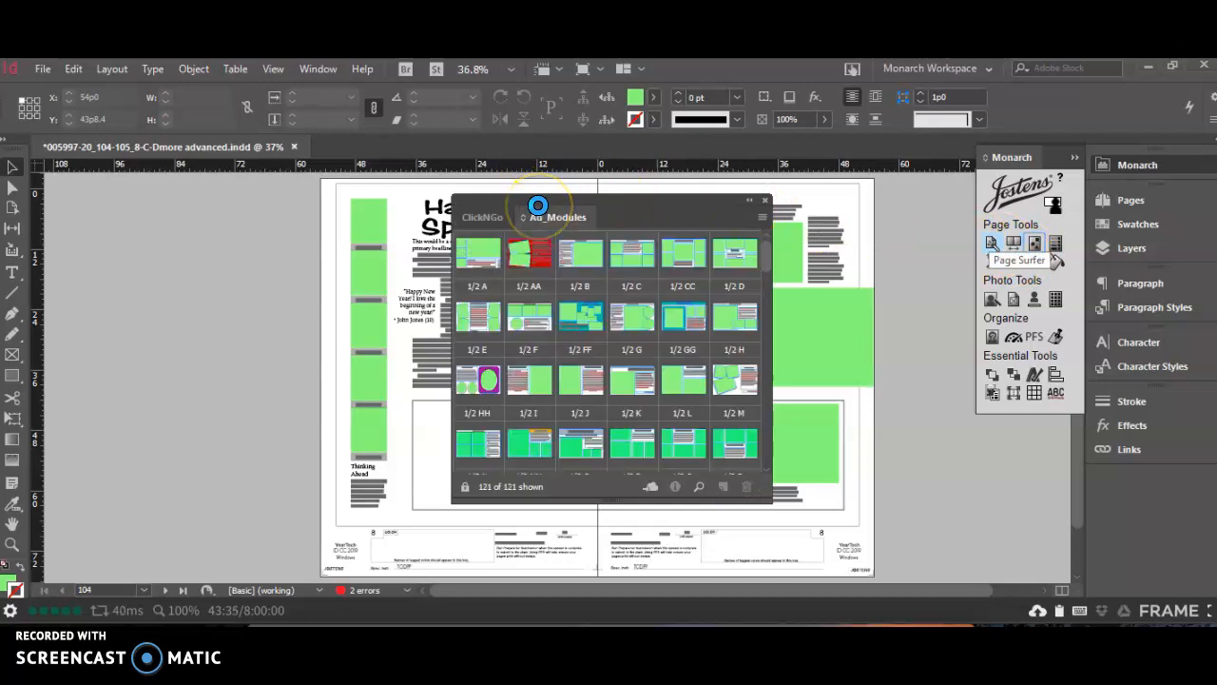
left_click(473, 217)
left_click_drag(764, 244, 766, 370)
left_click_drag(558, 200, 827, 196)
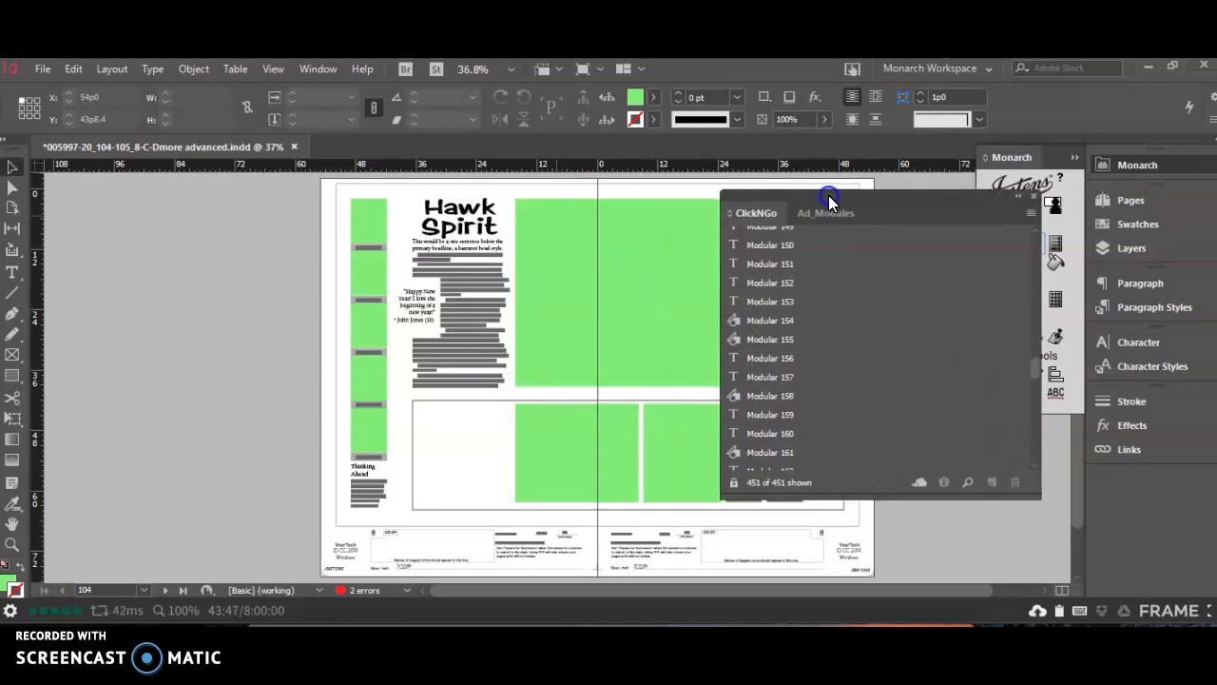
Show the ClickNGo library items as large thumbnails
left_click(776, 376)
left_click(1028, 213)
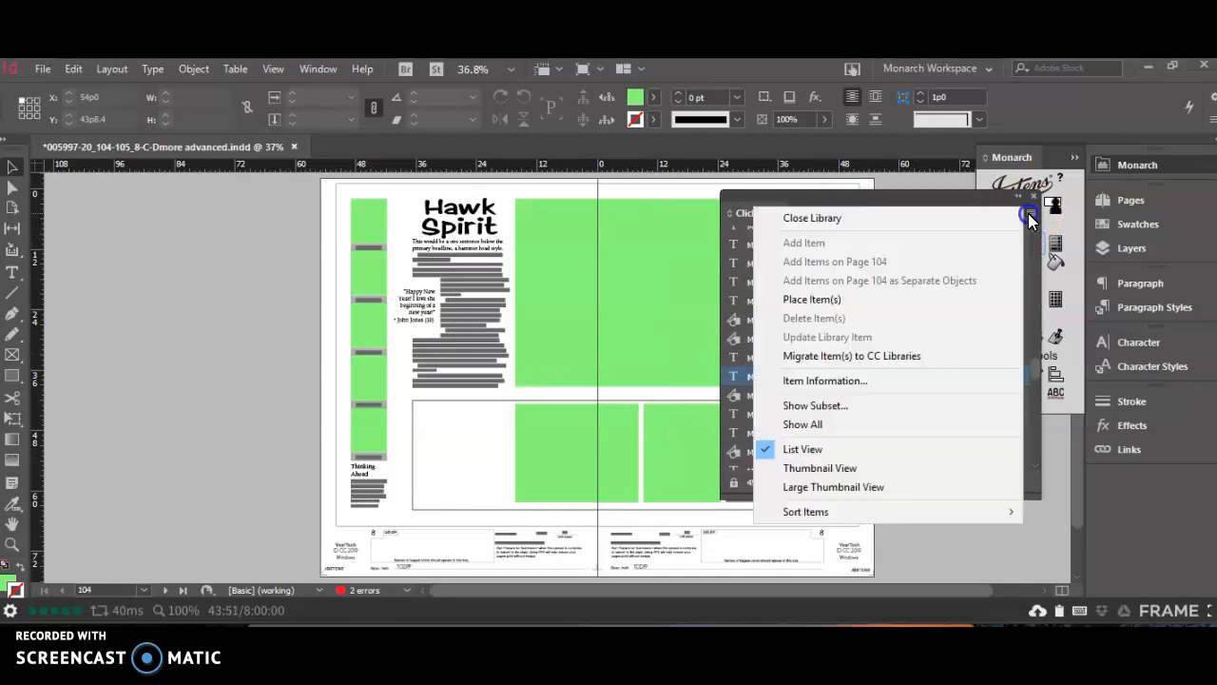
left_click(887, 486)
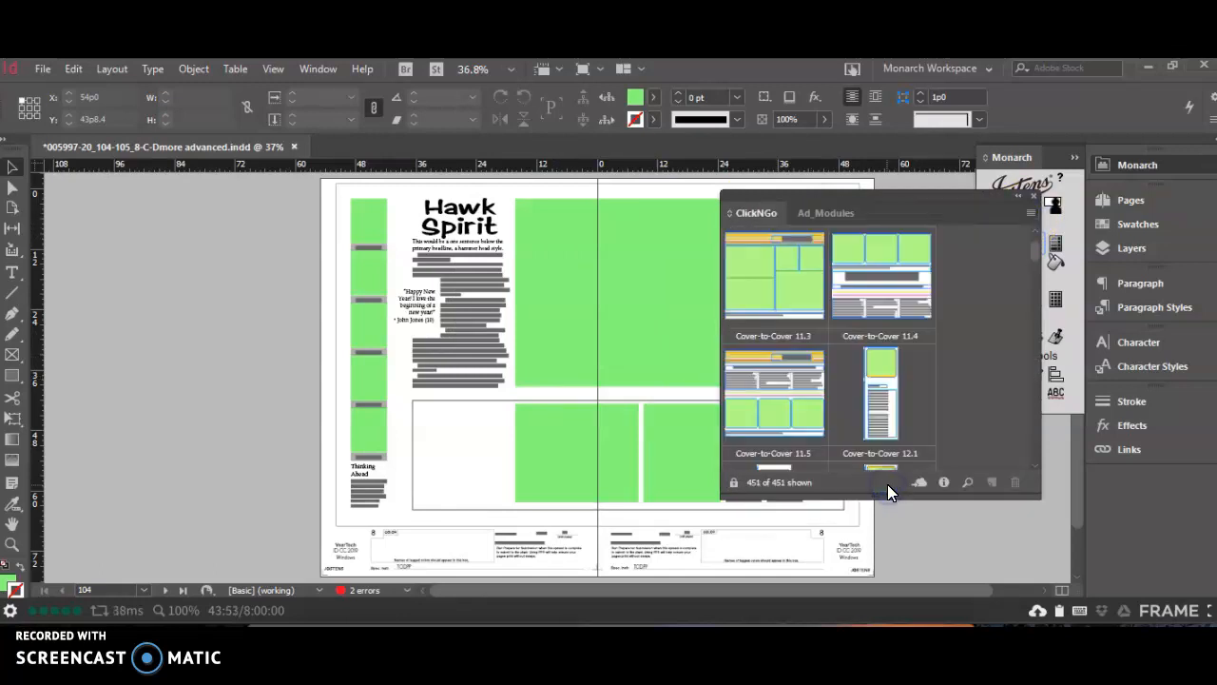
Place the Modular 157 quote module in the empty space at the left end of the bordered row
left_click_drag(1034, 251, 1029, 366)
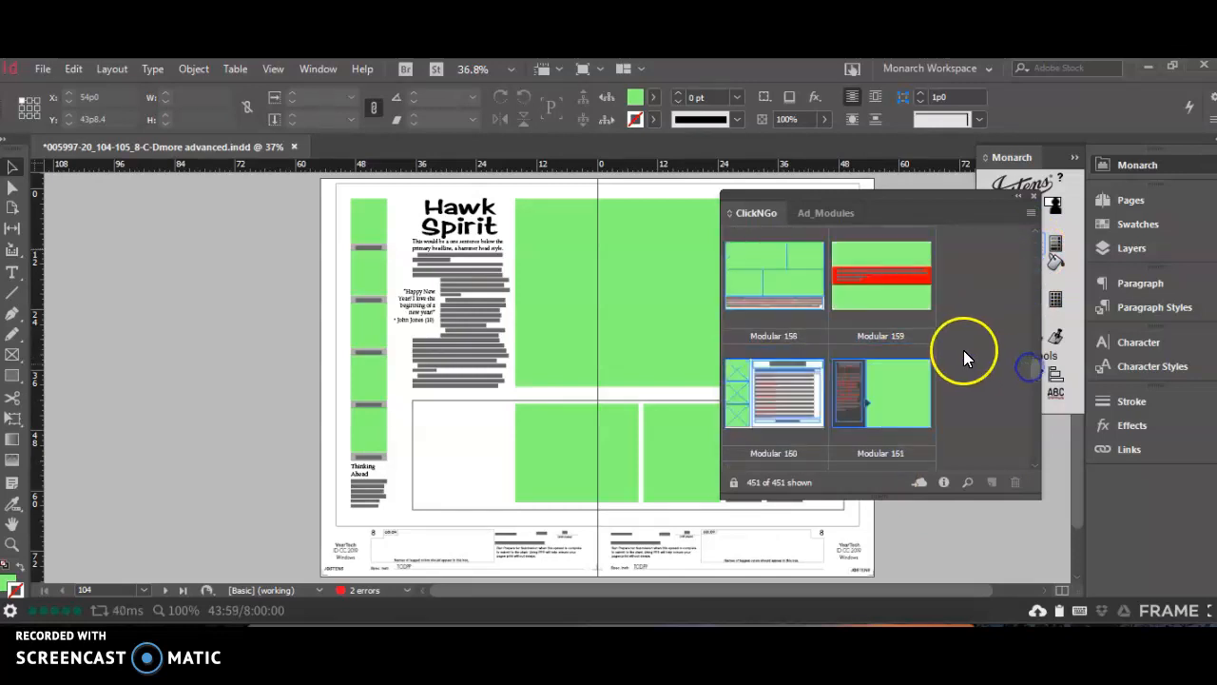
scroll(930, 335, "up", 4)
scroll(930, 335, "down", 2)
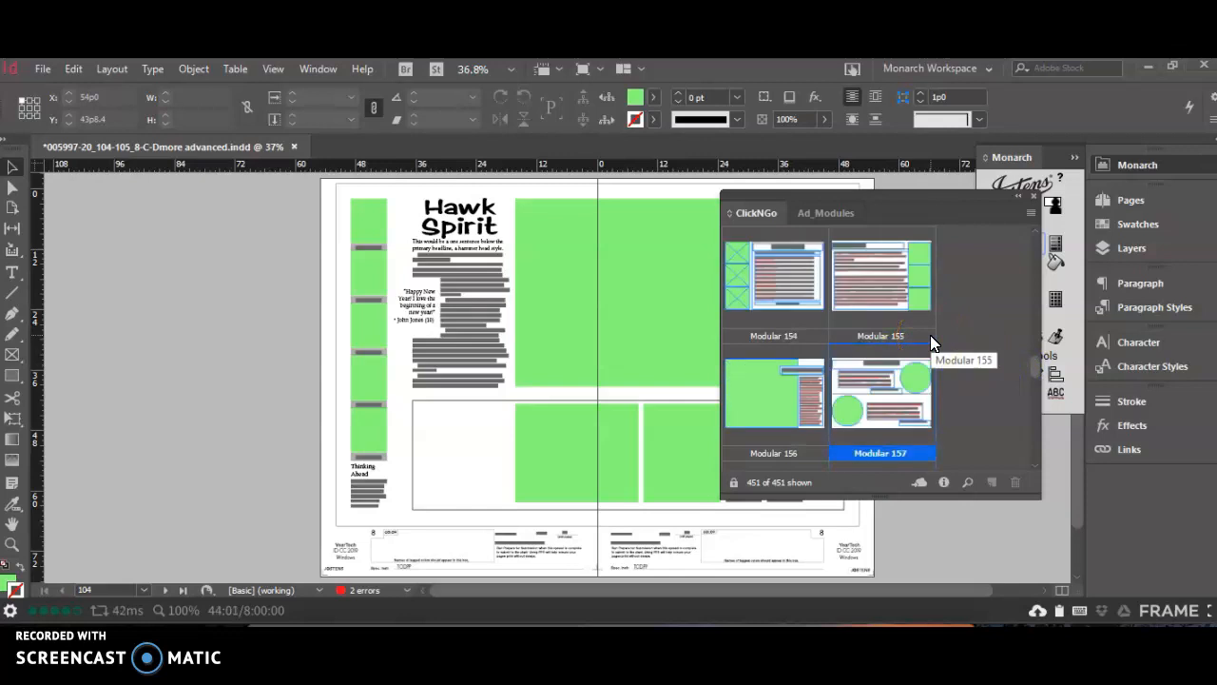
left_click_drag(896, 394, 485, 459)
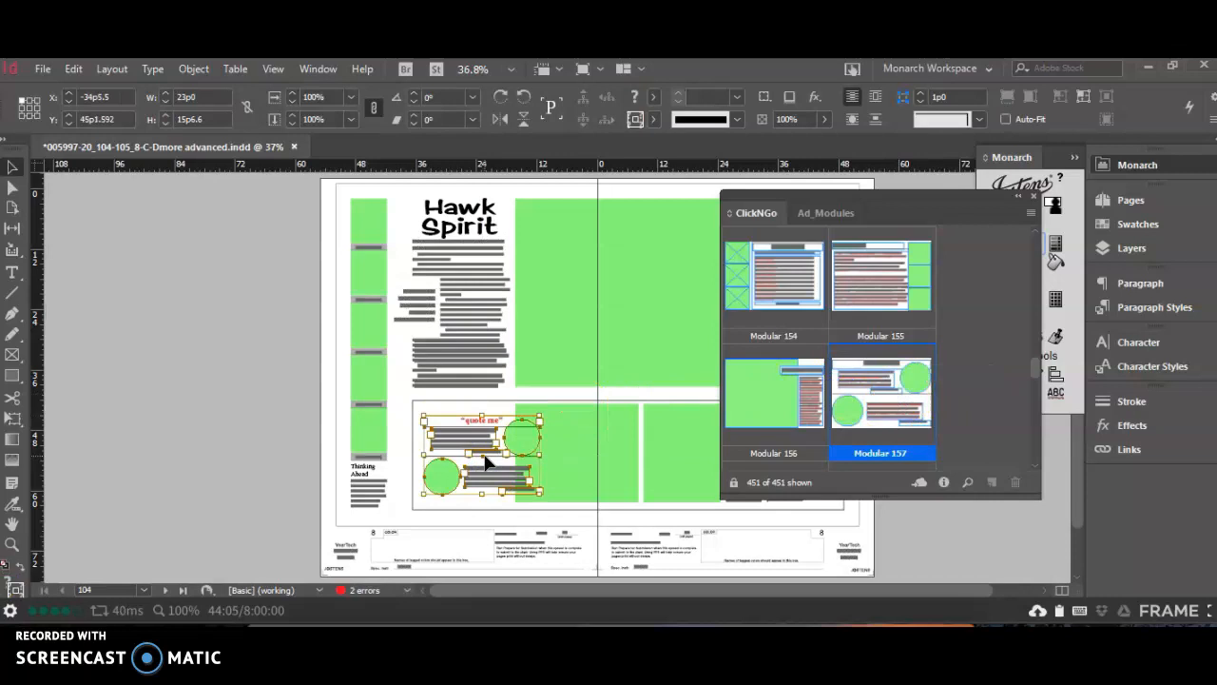
Close the library and nudge the placed quote module left to X -36p2.5, just inside the border, viewing at 100%
key("ctrl+1")
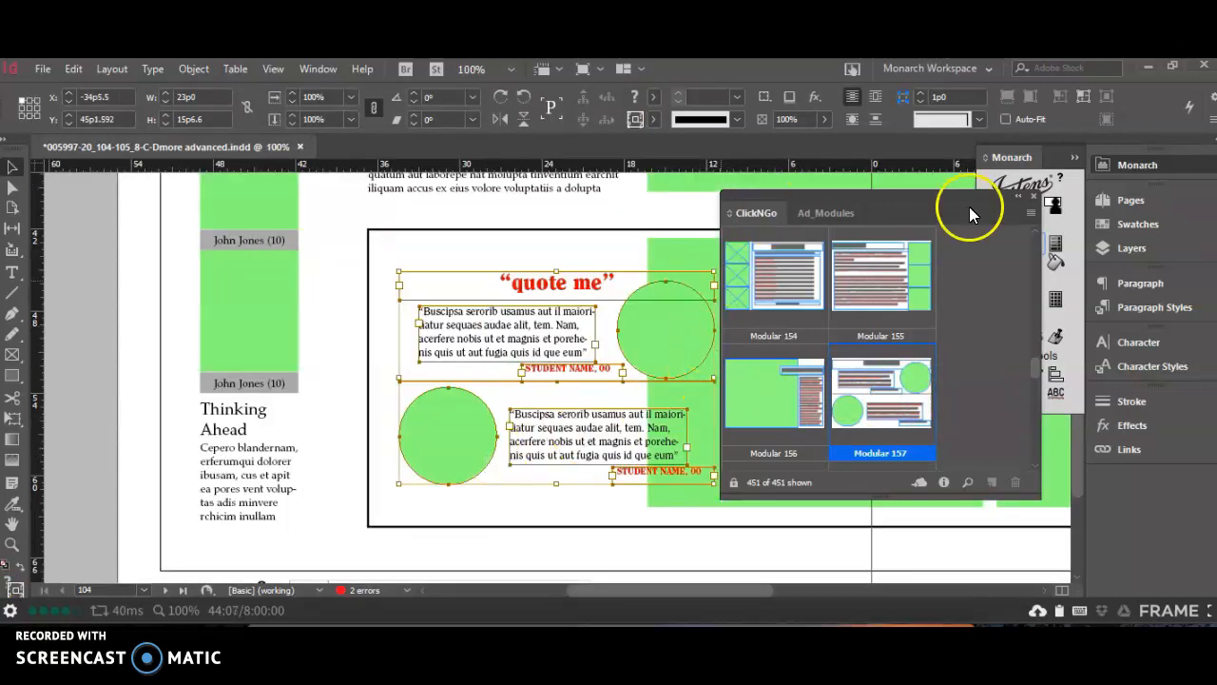
left_click(1039, 199)
key("Left")
key("Left")
key("Left")
key("Left")
key("Left")
key("Left")
key("Left")
key("Left")
key("Left")
key("Left")
key("Left")
key("Left")
key("Left")
key("Left")
key("Left")
key("Left")
key("Left")
key("Left")
key("Left")
key("Left")
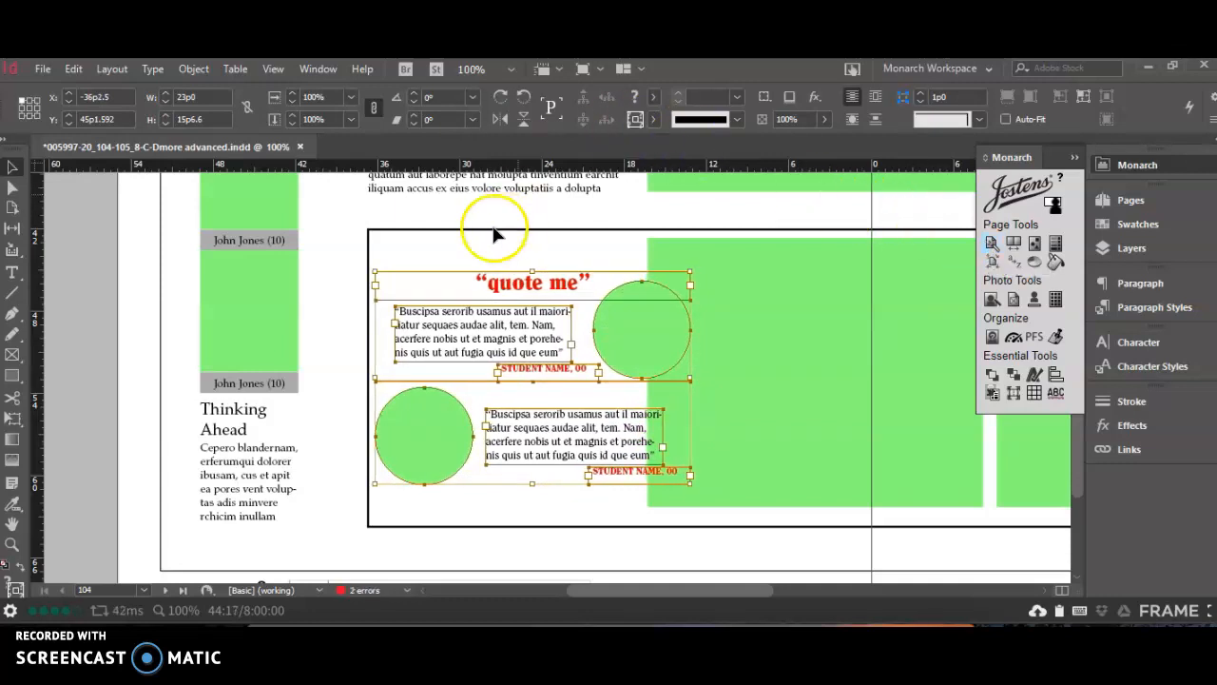
Deselect the quote module and narrow only its “quote me” headline frame to a width of 19p3.2
left_click(191, 69)
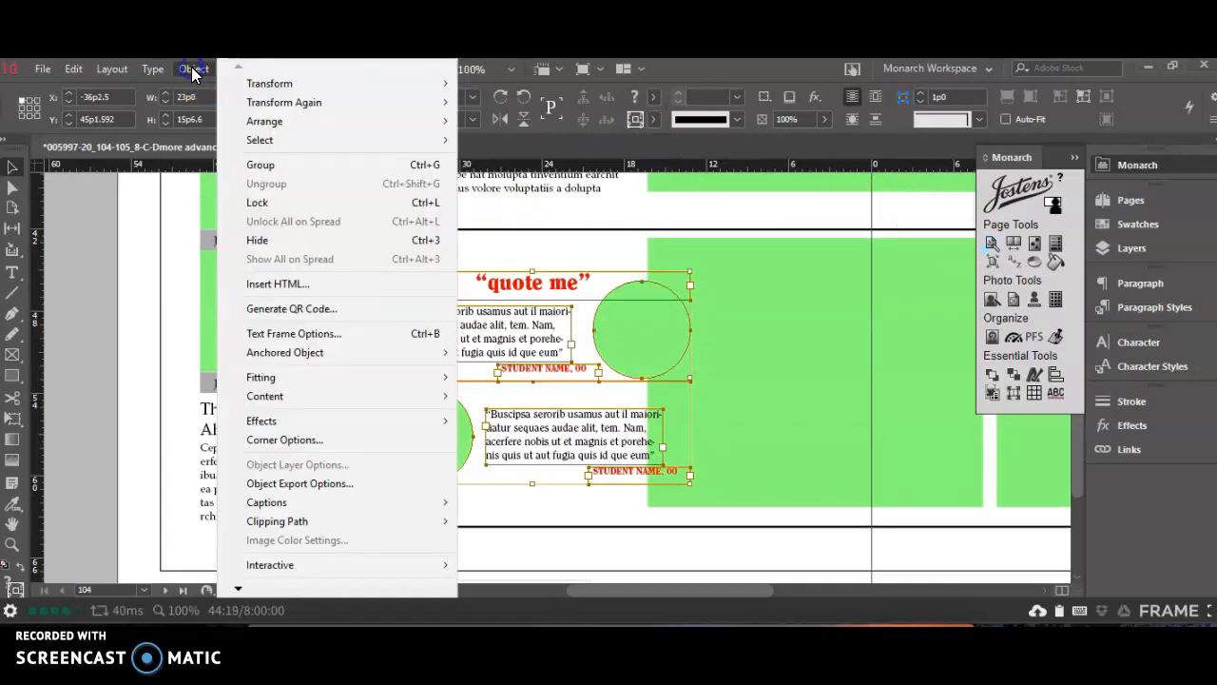
left_click(498, 219)
left_click(529, 218)
left_click(558, 282)
left_click_drag(691, 298, 638, 297)
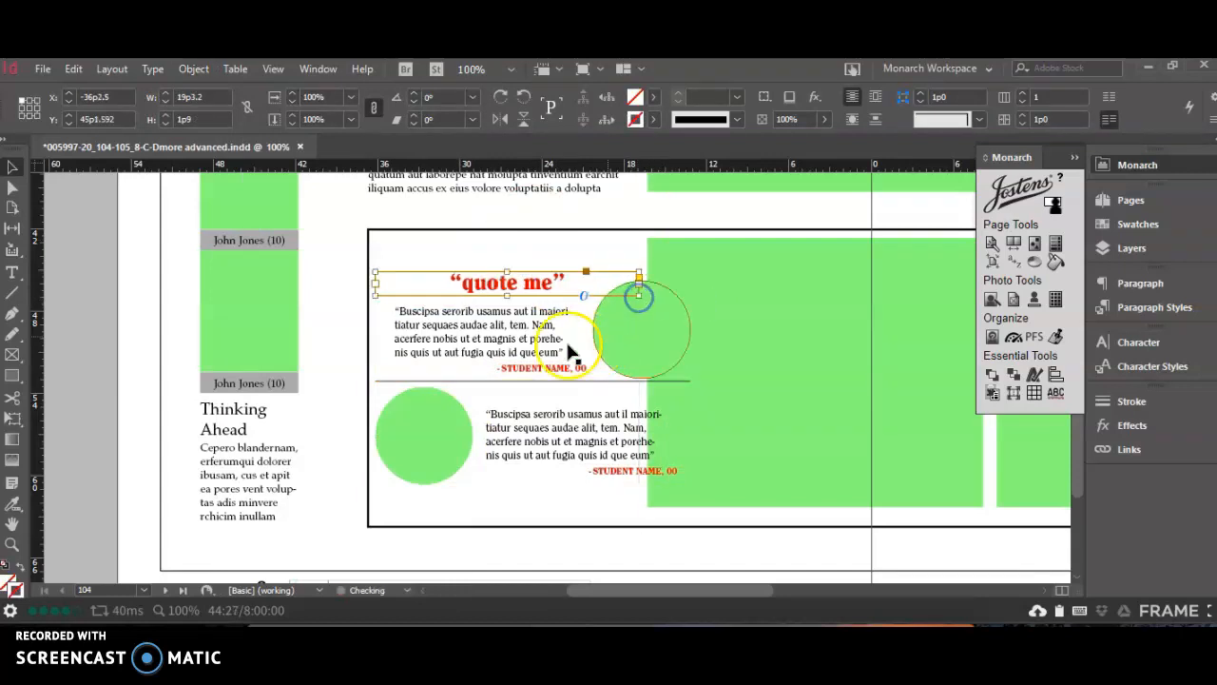
Narrow the upper quote's text frame to 10p3.7 and shift its student credit and circle left, clear of the large photo box
left_click(542, 328)
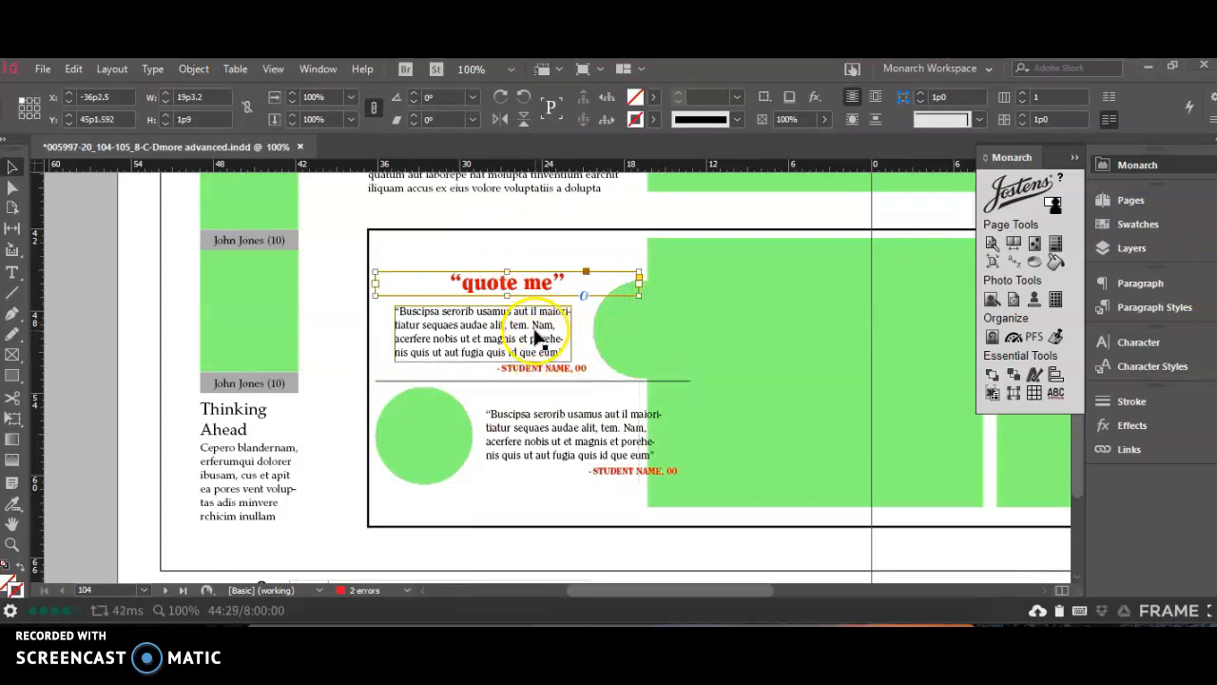
left_click_drag(570, 334, 538, 338)
left_click(567, 367)
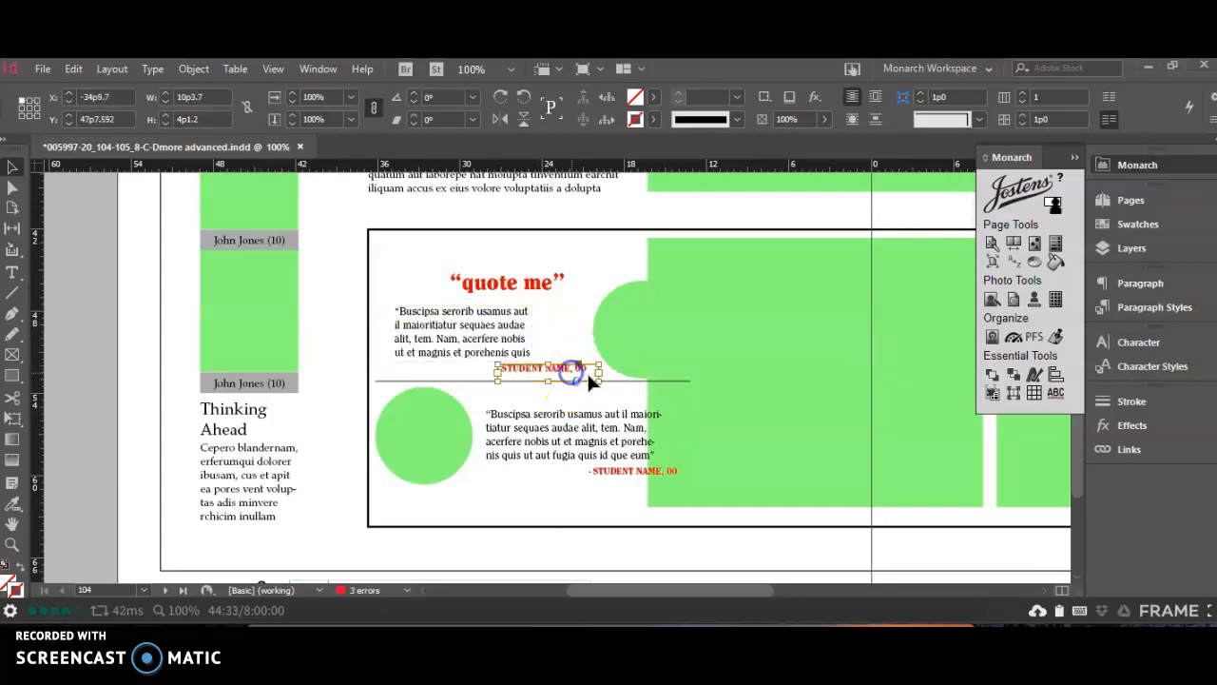
left_click_drag(556, 370, 515, 368)
left_click_drag(635, 323, 588, 324)
Narrow the lower quote's text frame and shift its student credit left, clear of the large photo box
left_click(613, 436)
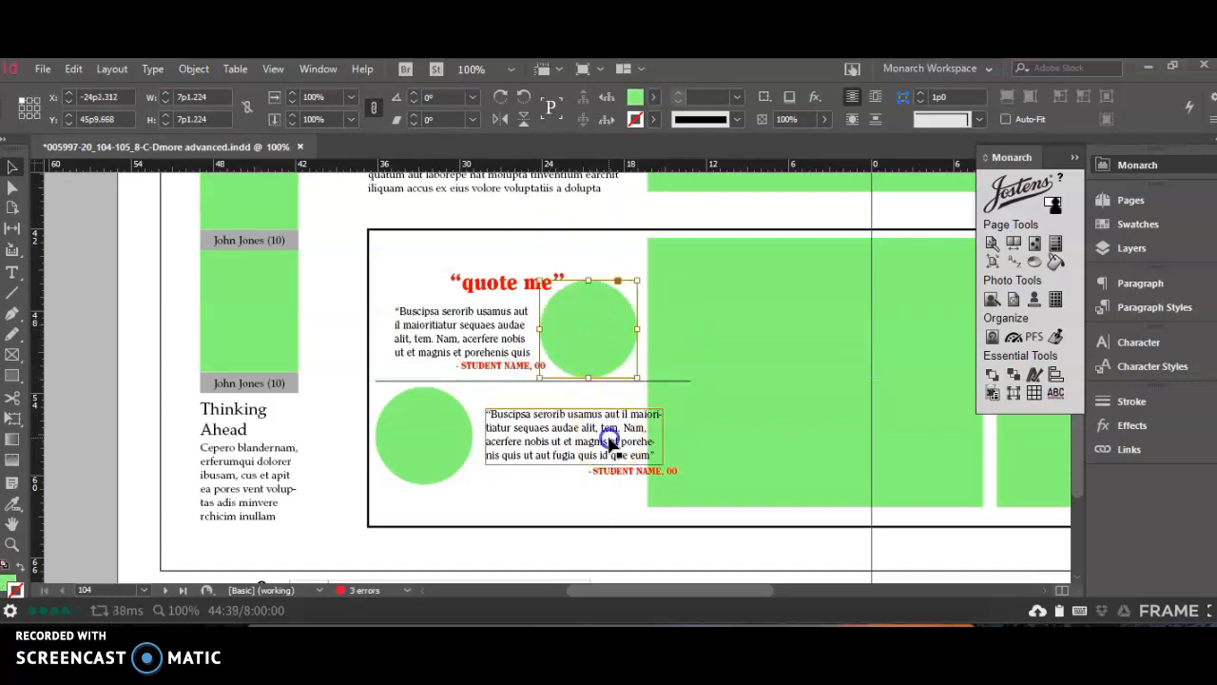
left_click_drag(663, 438, 639, 430)
left_click(645, 474)
left_click_drag(660, 470, 597, 485)
Move the “quote me” headline up towards the border's upper edge and replace its text with "This is the Healdine Here"
left_click(509, 281)
left_click_drag(515, 285, 560, 260)
double_click(492, 266)
left_click_drag(453, 254, 594, 254)
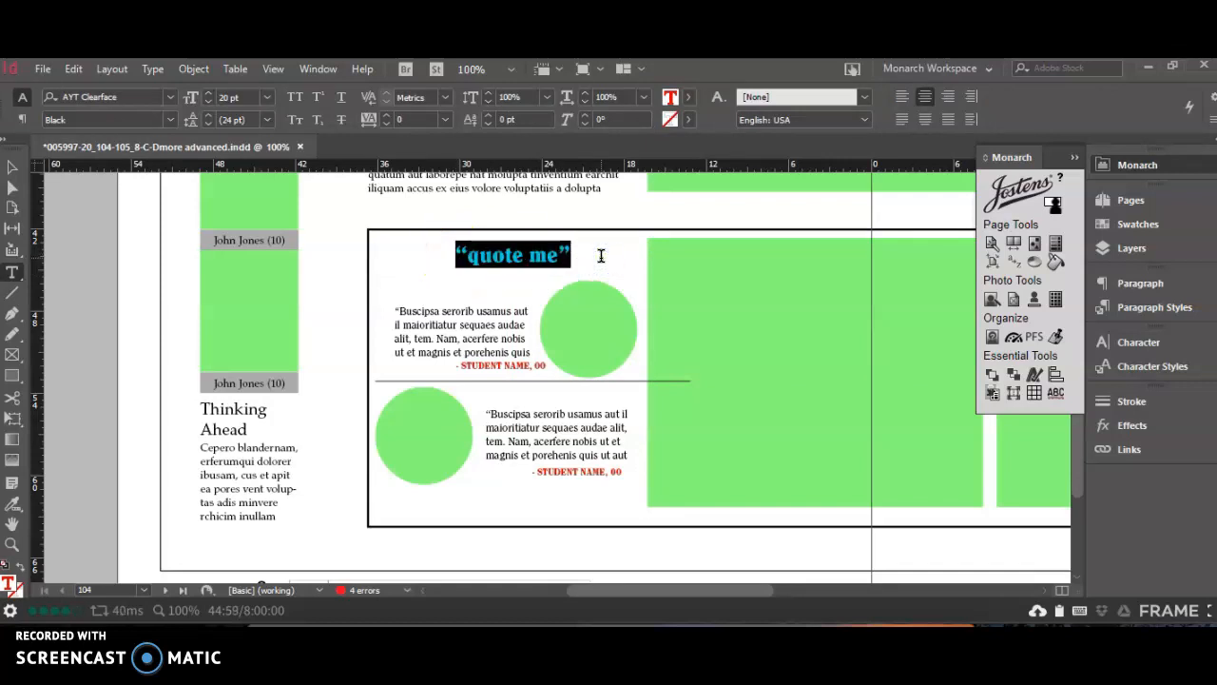
type("This is the Healdine")
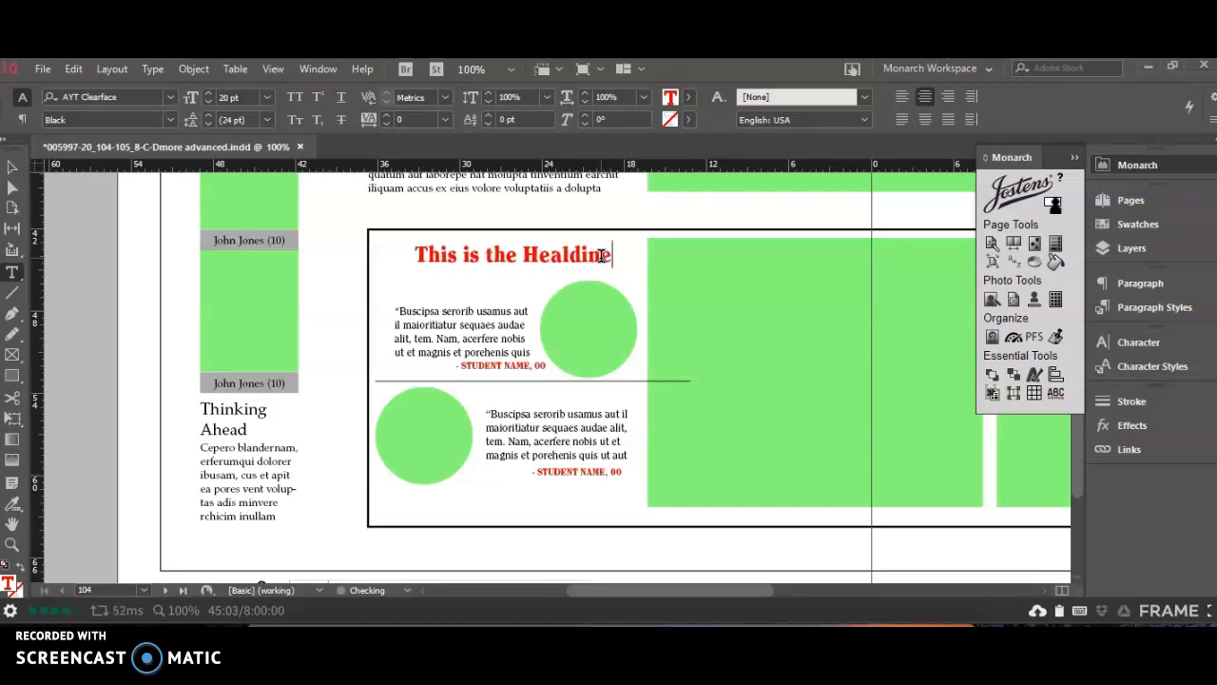
type(" Here")
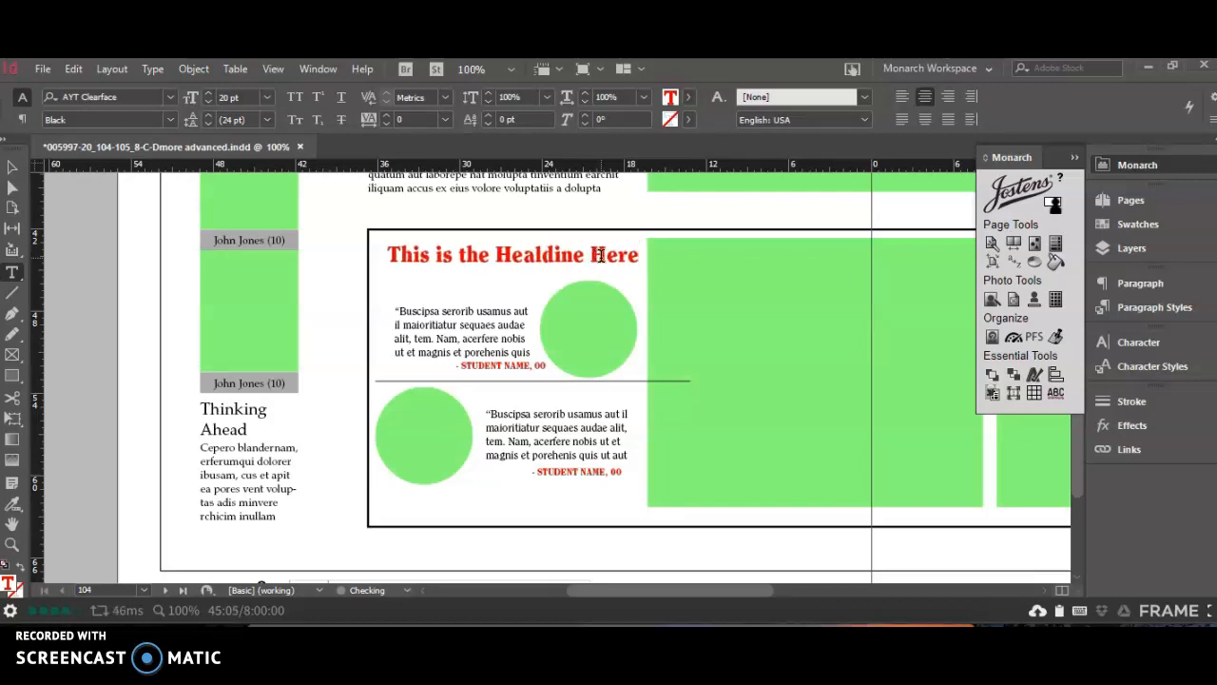
Set the whole headline's font size to 24 pt
left_click(449, 252)
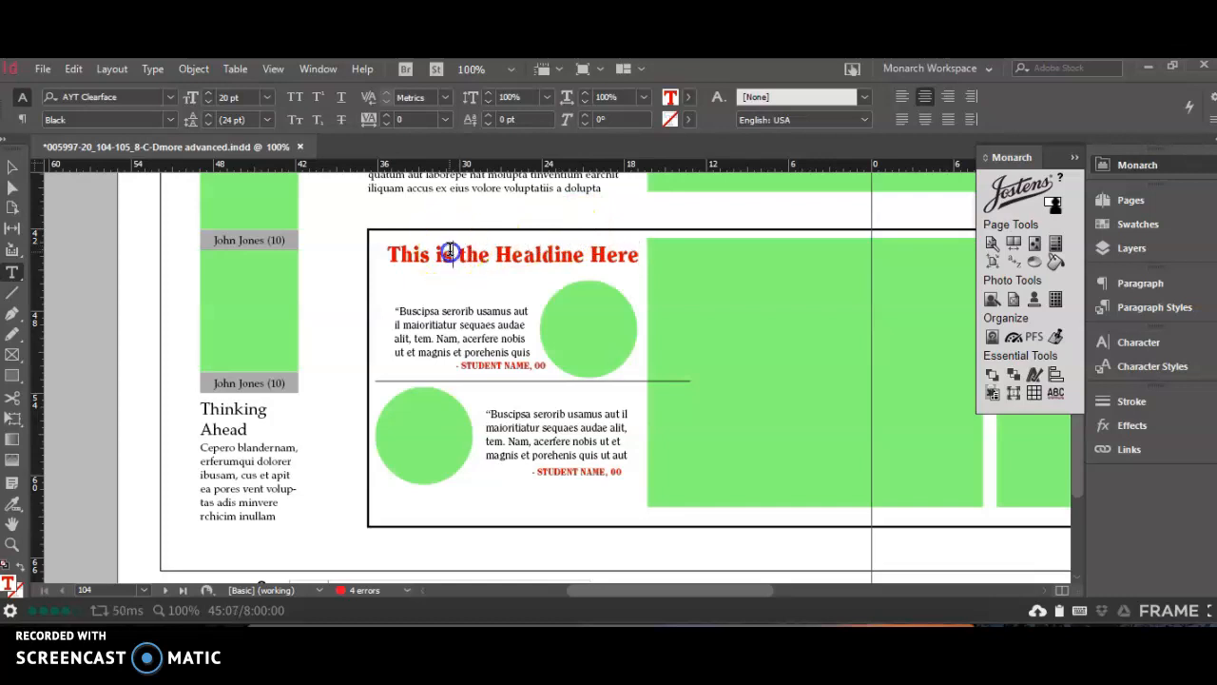
triple_click(450, 252)
left_click(207, 93)
left_click(69, 101)
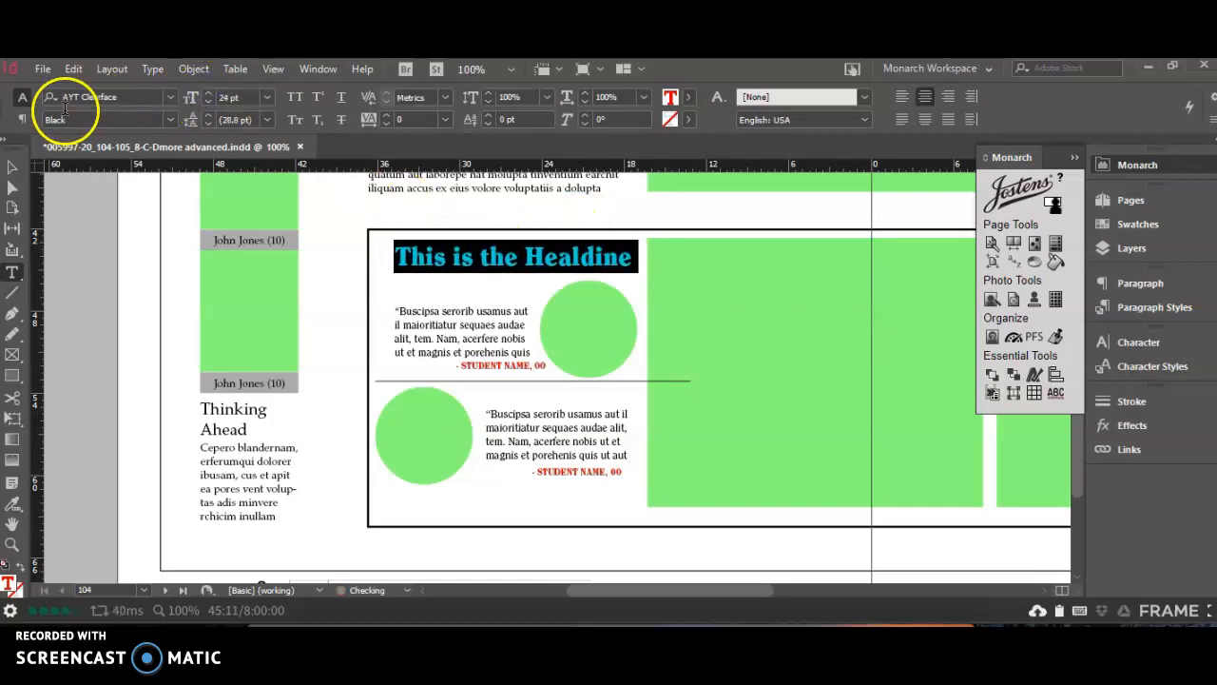
Correct the misspelled word in the headline to "Headline" and finish editing the text
left_click(581, 258)
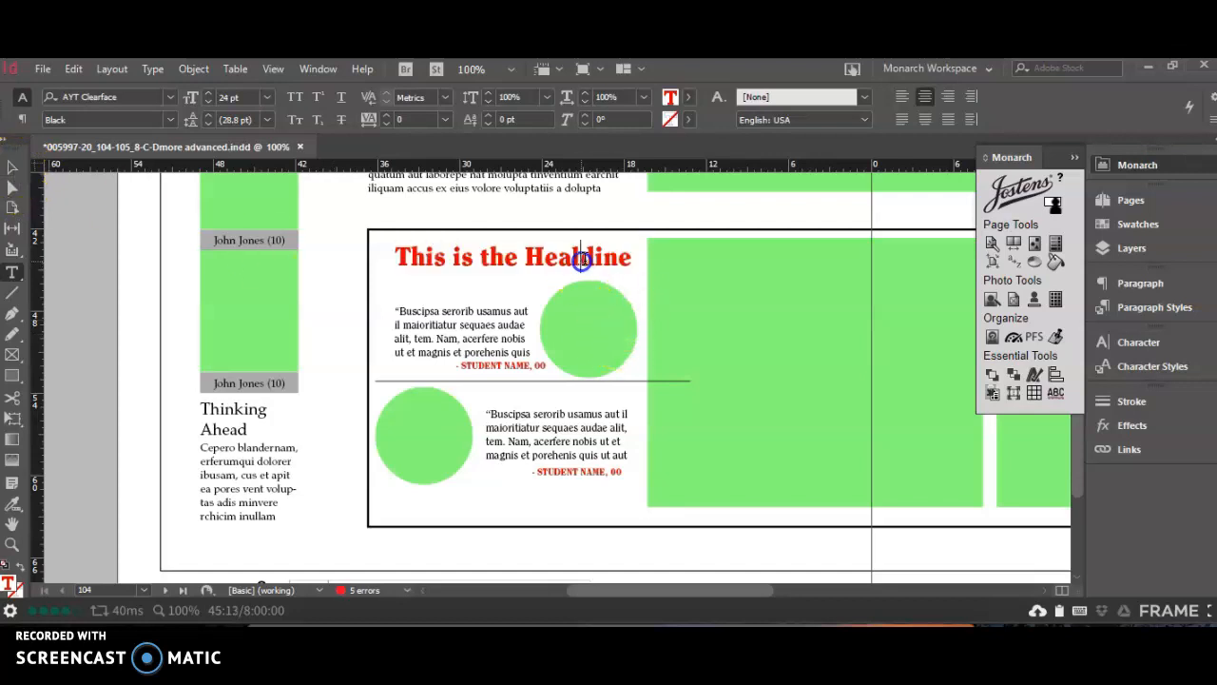
left_click(583, 259)
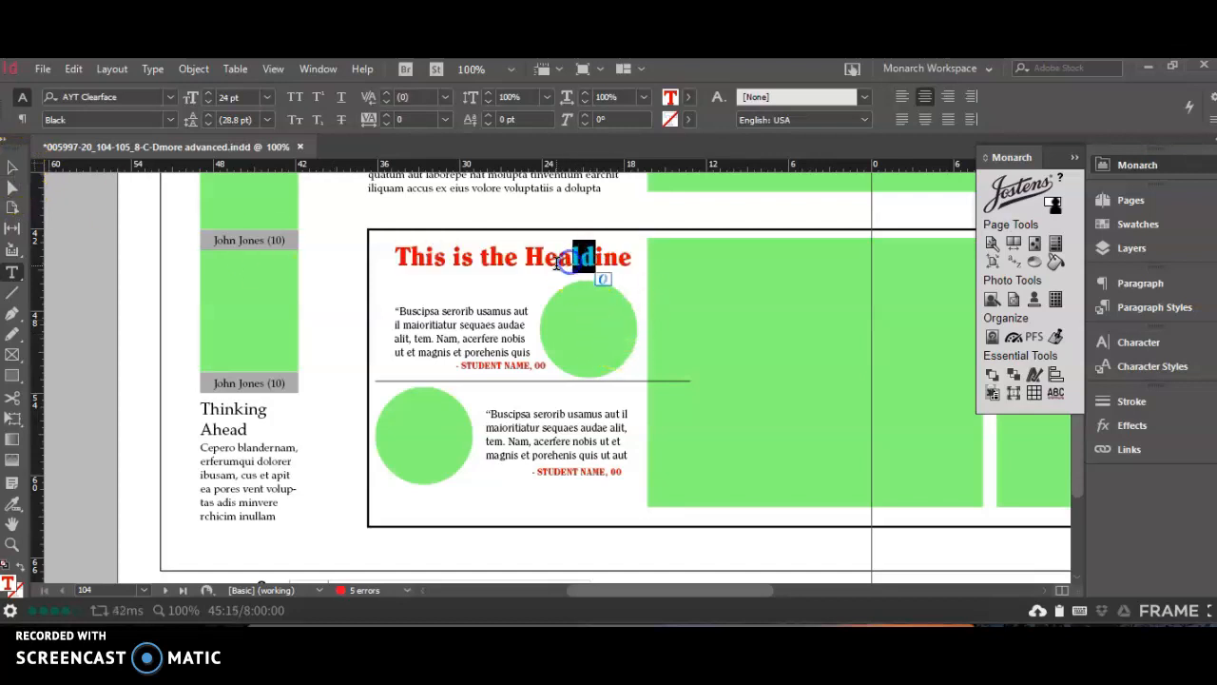
type("dl")
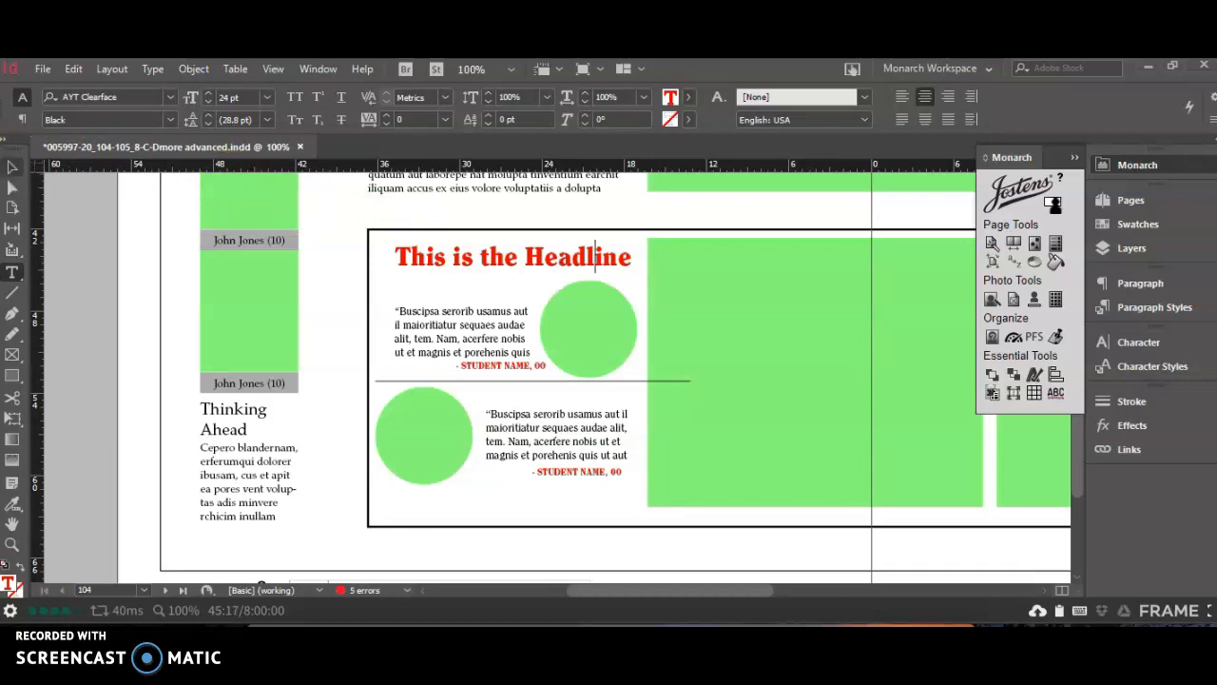
key("Escape")
Reposition and enlarge the headline frame to 4p4.4 high with its upper edge at Y 42p8.4, making room for two lines
left_click_drag(511, 269, 510, 297)
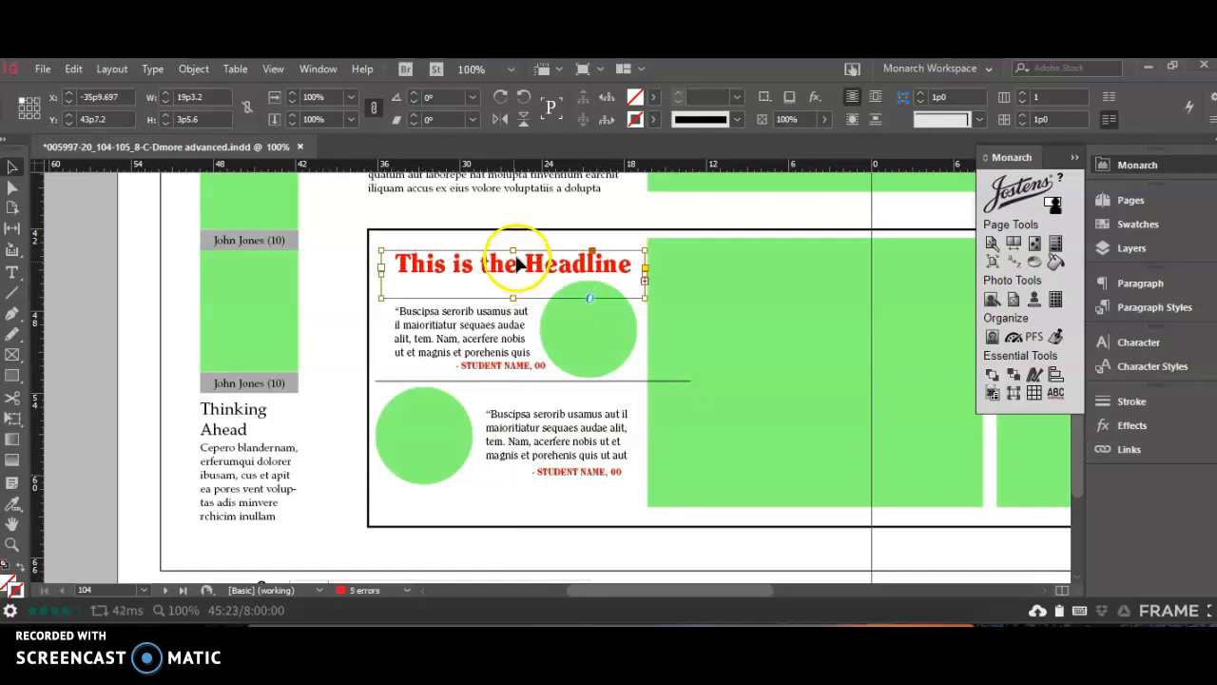
left_click_drag(513, 250, 511, 240)
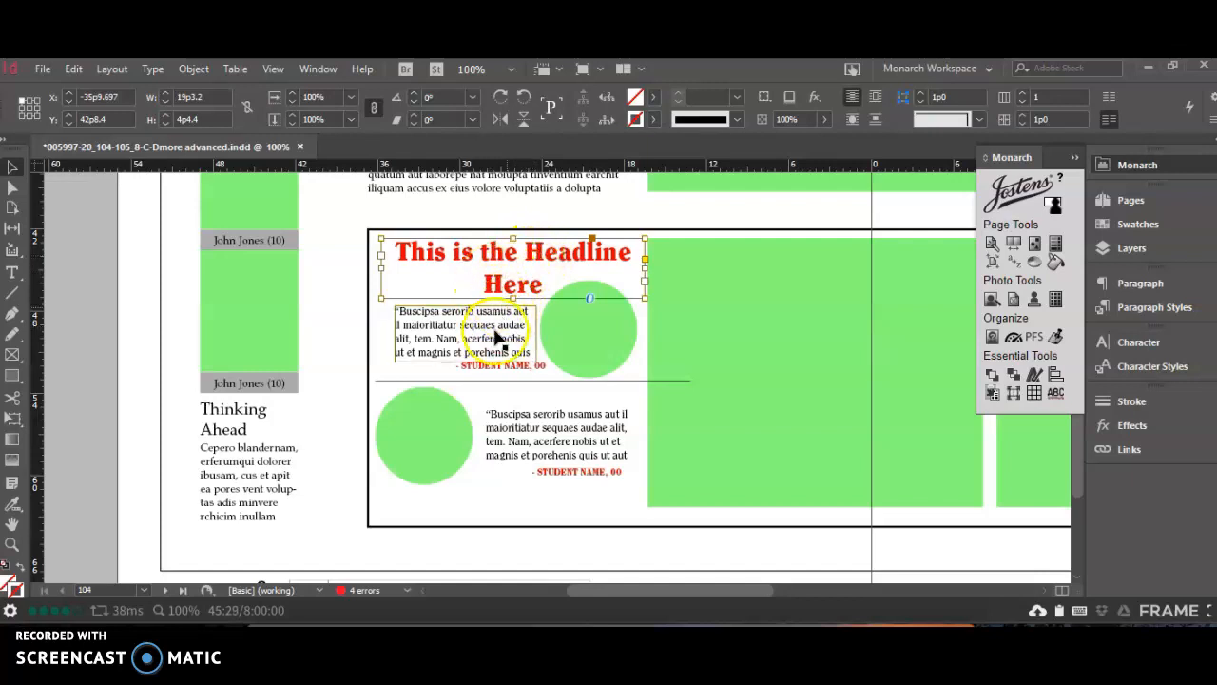
Delete the horizontal divider line between the two quotes
left_click(620, 374)
left_click(401, 379)
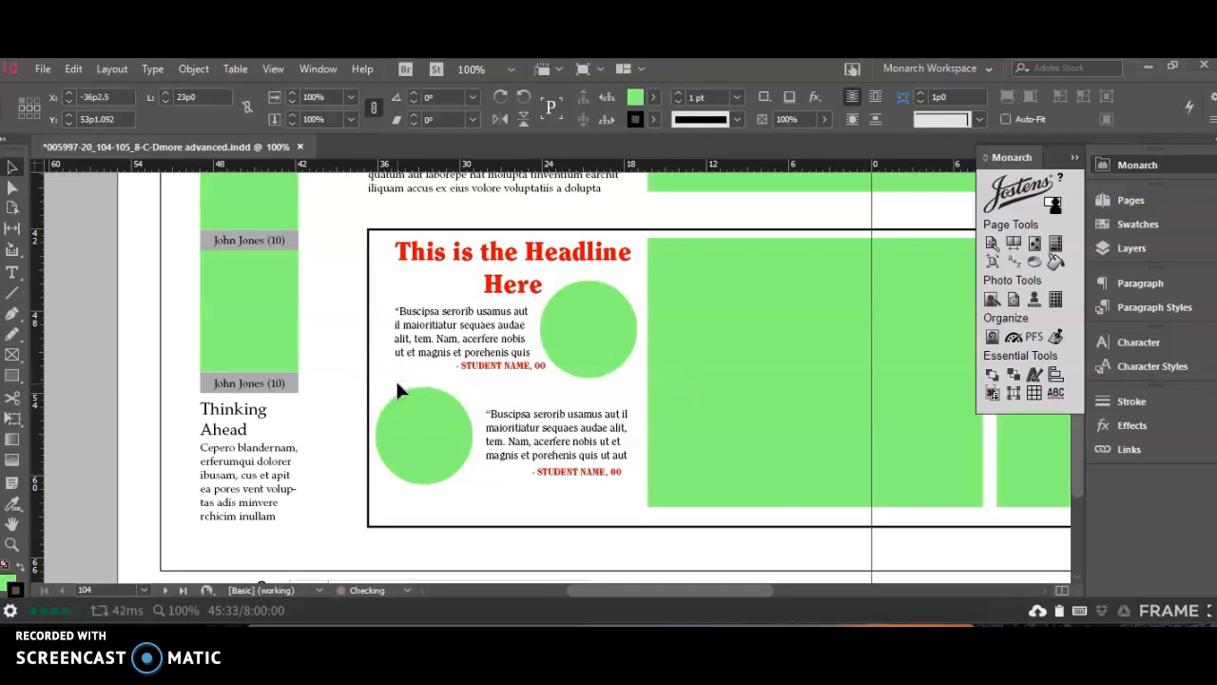
left_click(400, 384)
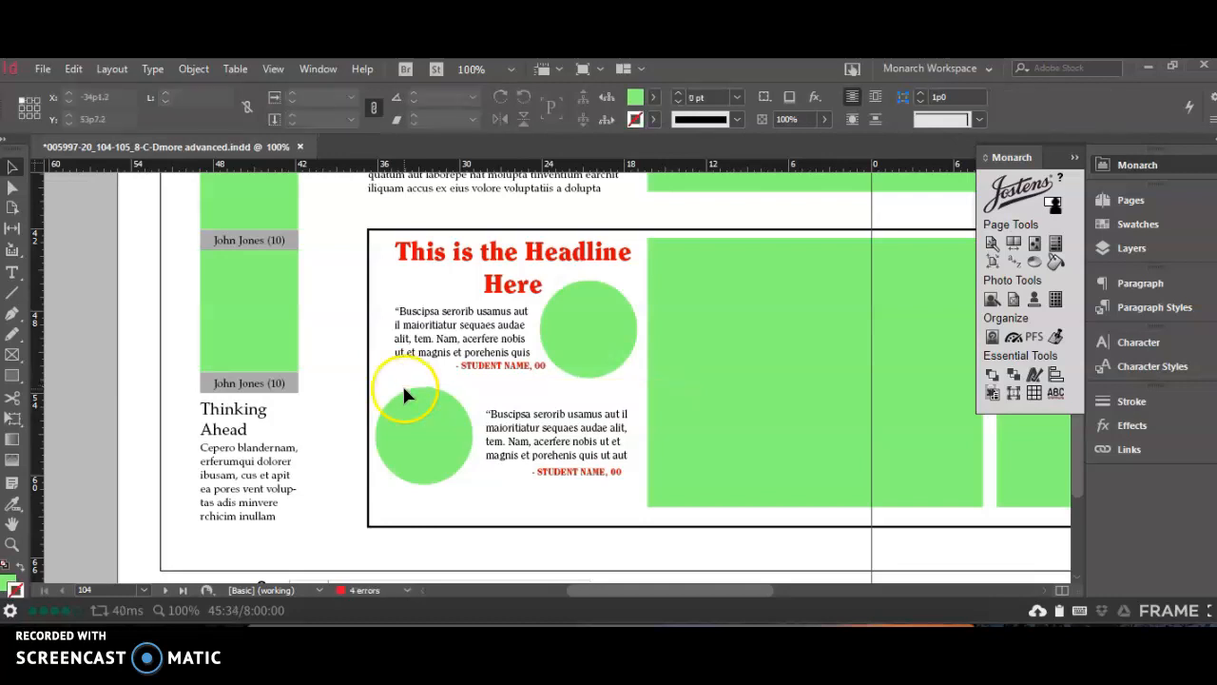
Replace every use of AYT Clearface Black in the document with AYT Abyss Regular using Find Font
left_click(435, 340)
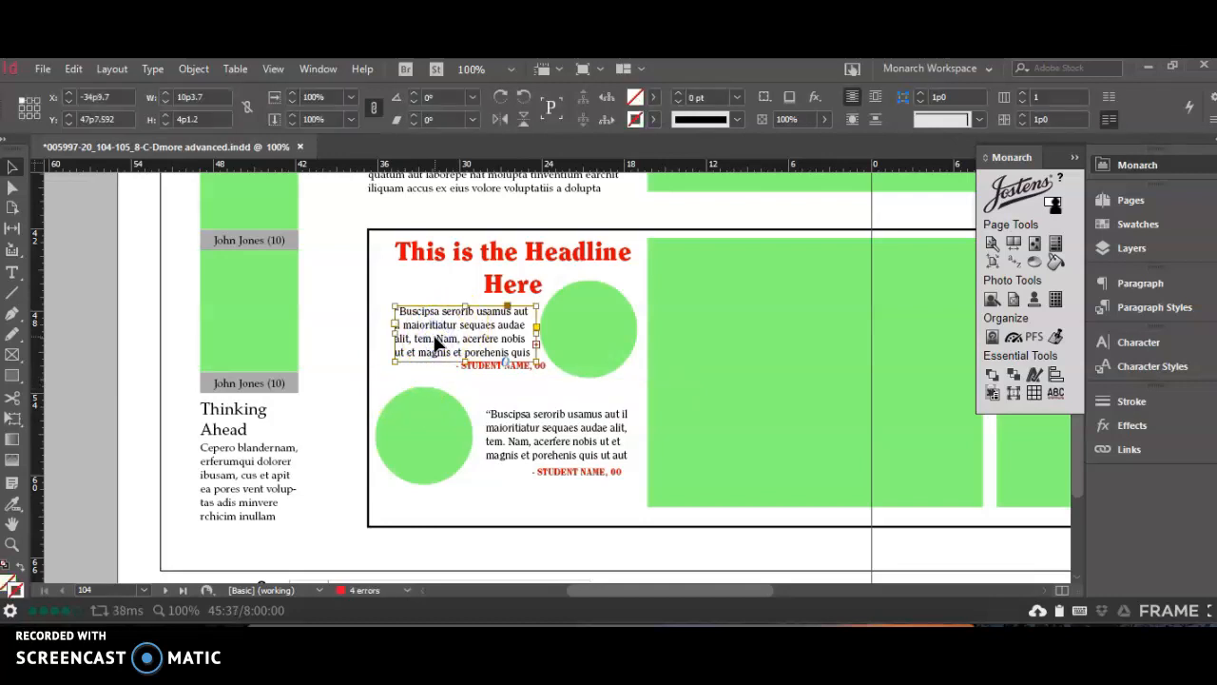
double_click(435, 341)
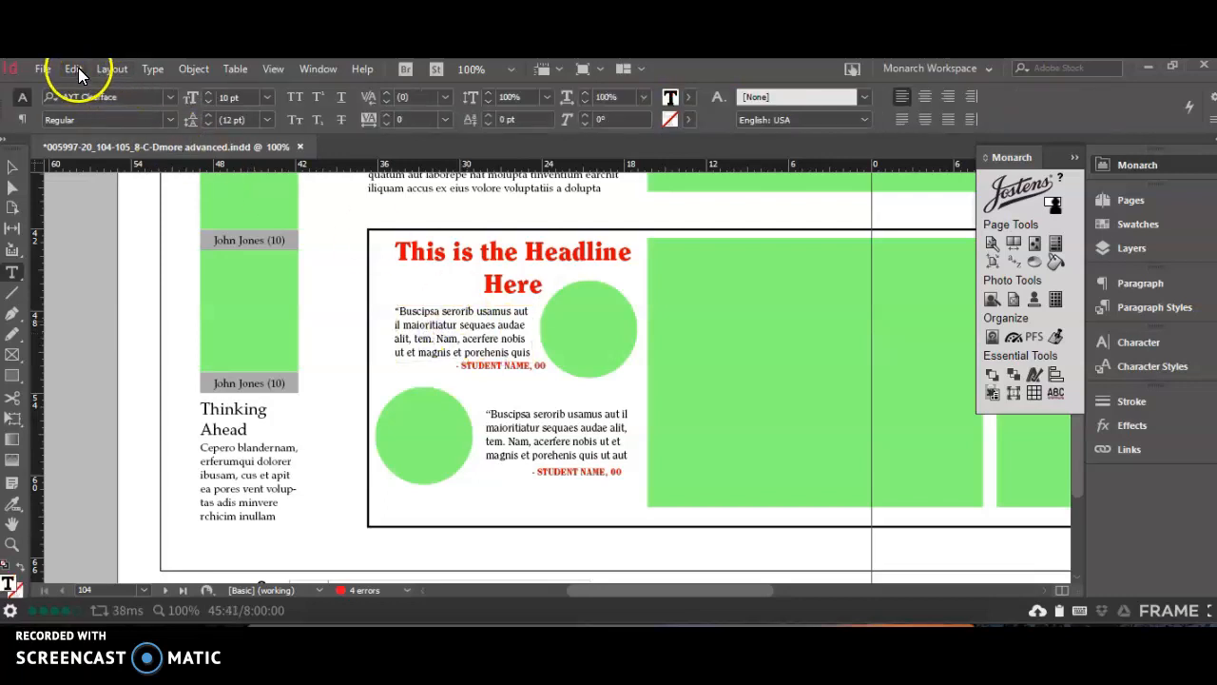
left_click(152, 68)
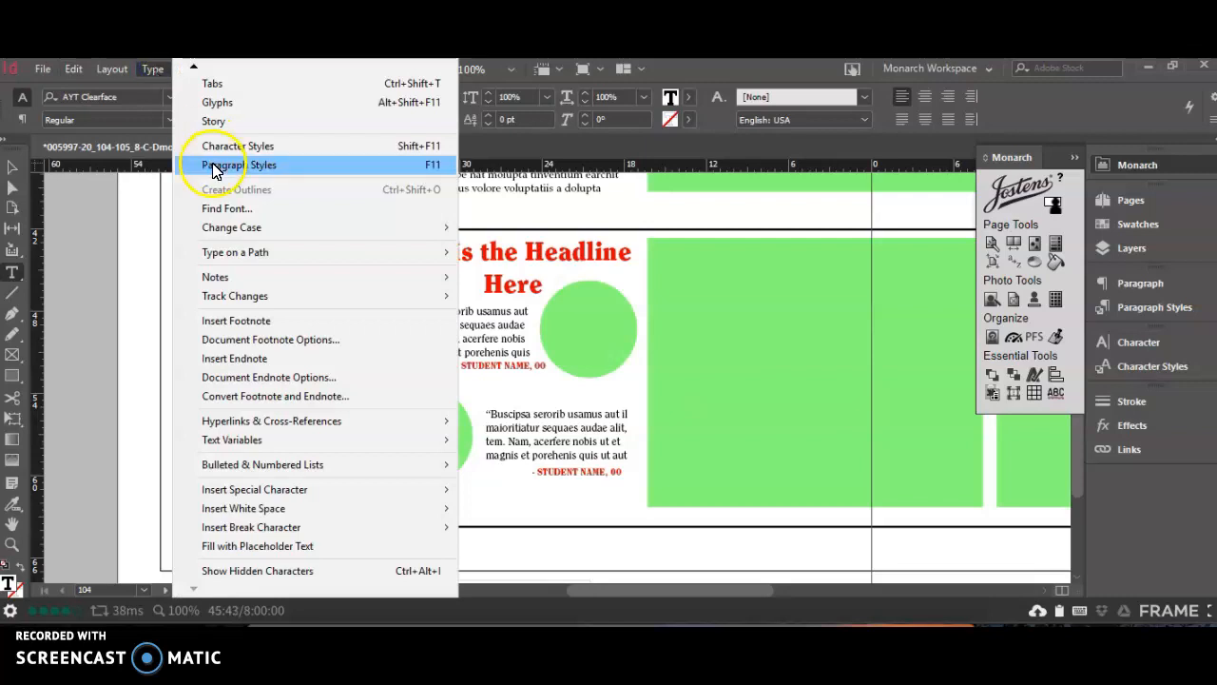
left_click(218, 208)
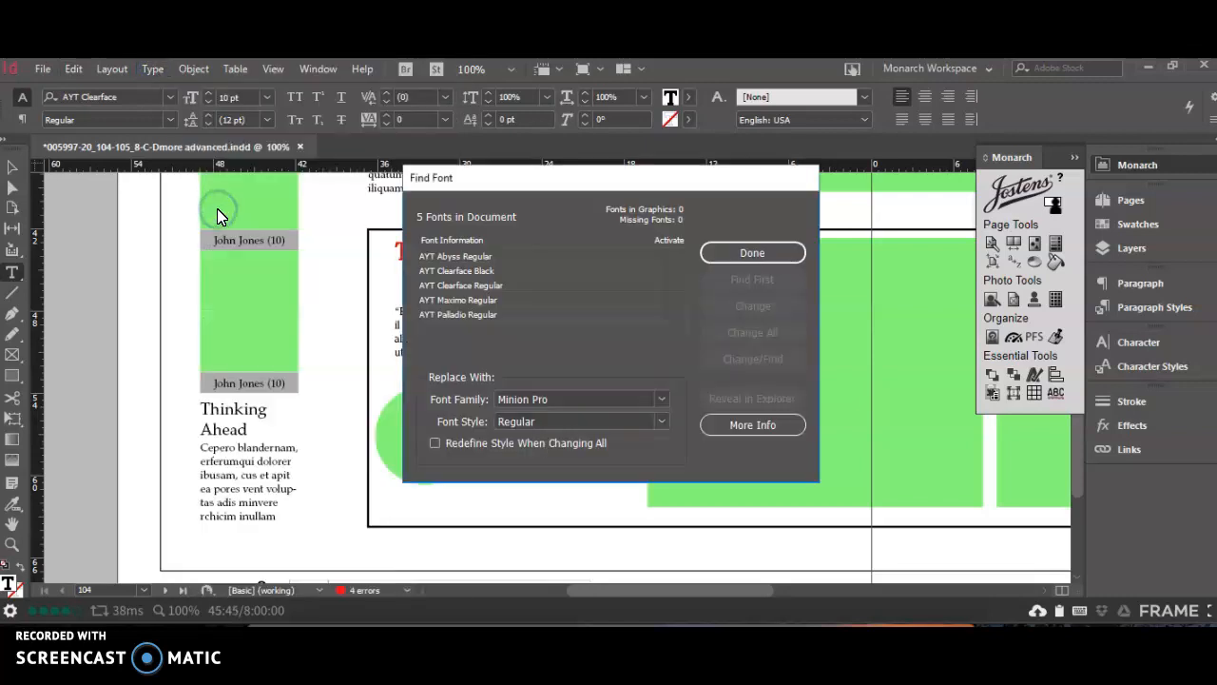
left_click(481, 272)
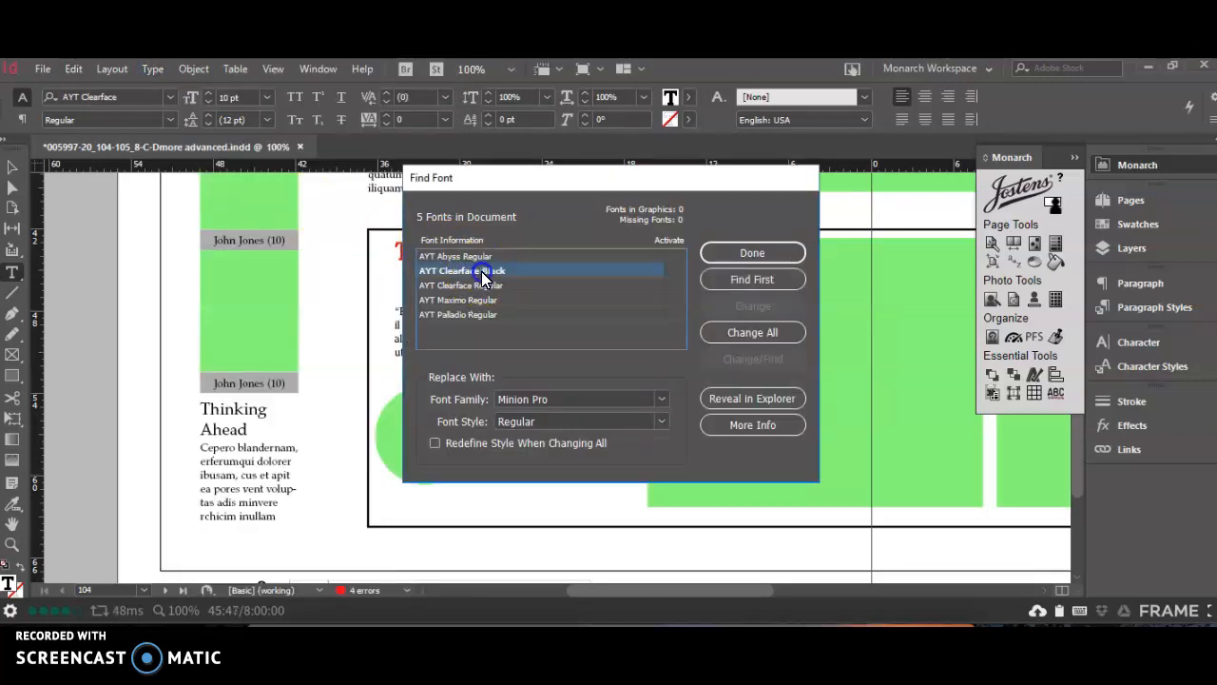
left_click(661, 399)
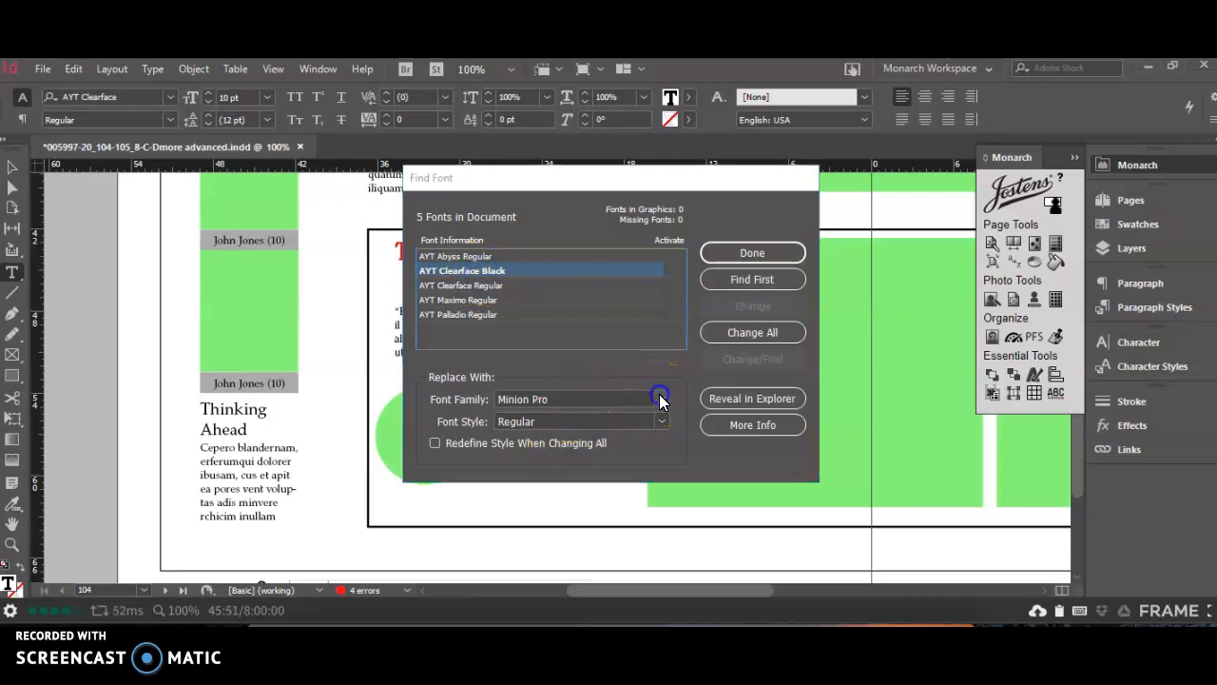
left_click_drag(663, 338, 664, 88)
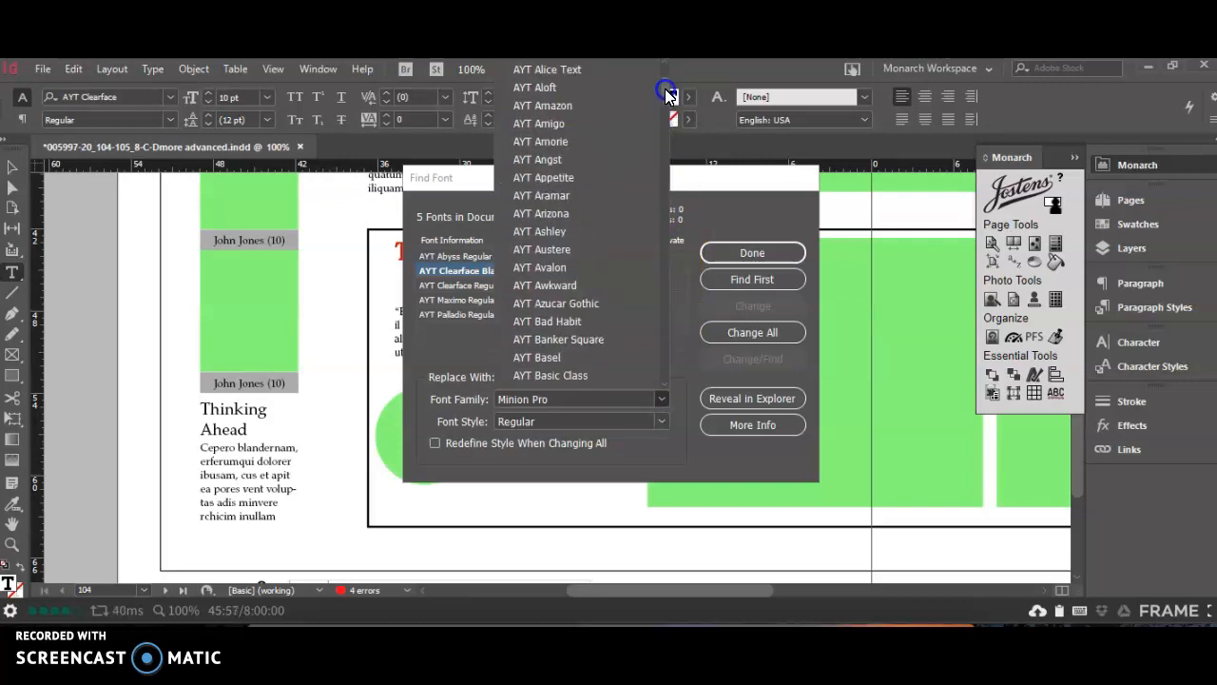
left_click_drag(664, 88, 665, 88)
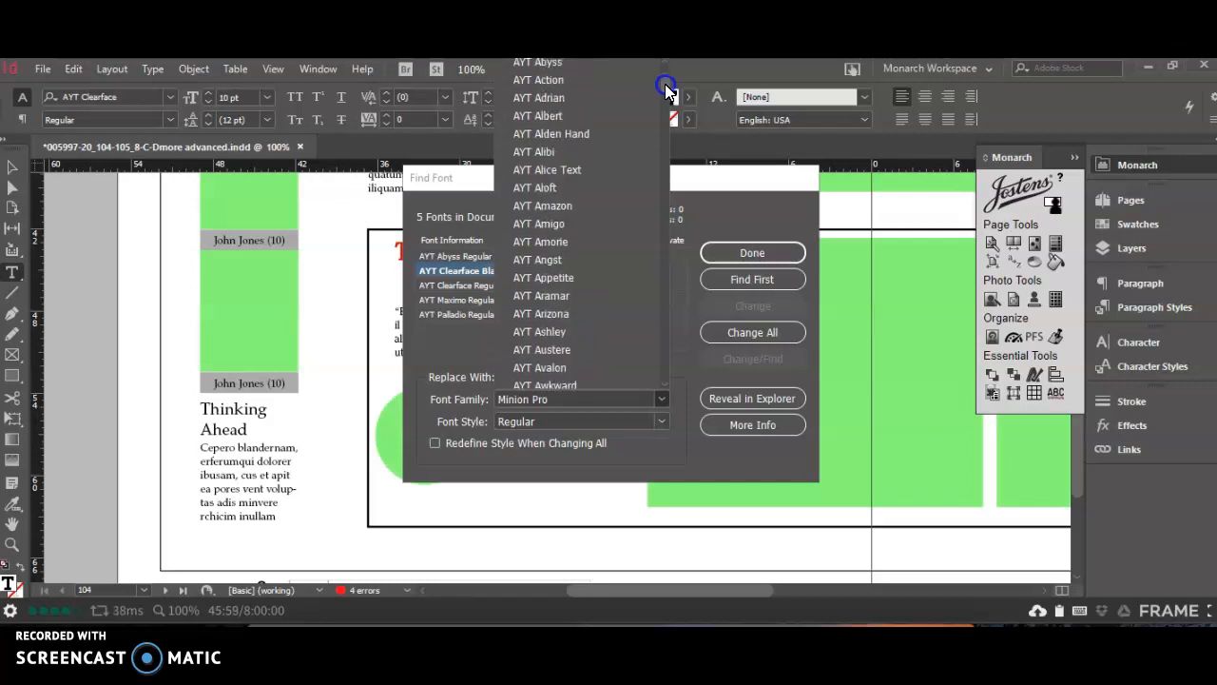
left_click(594, 63)
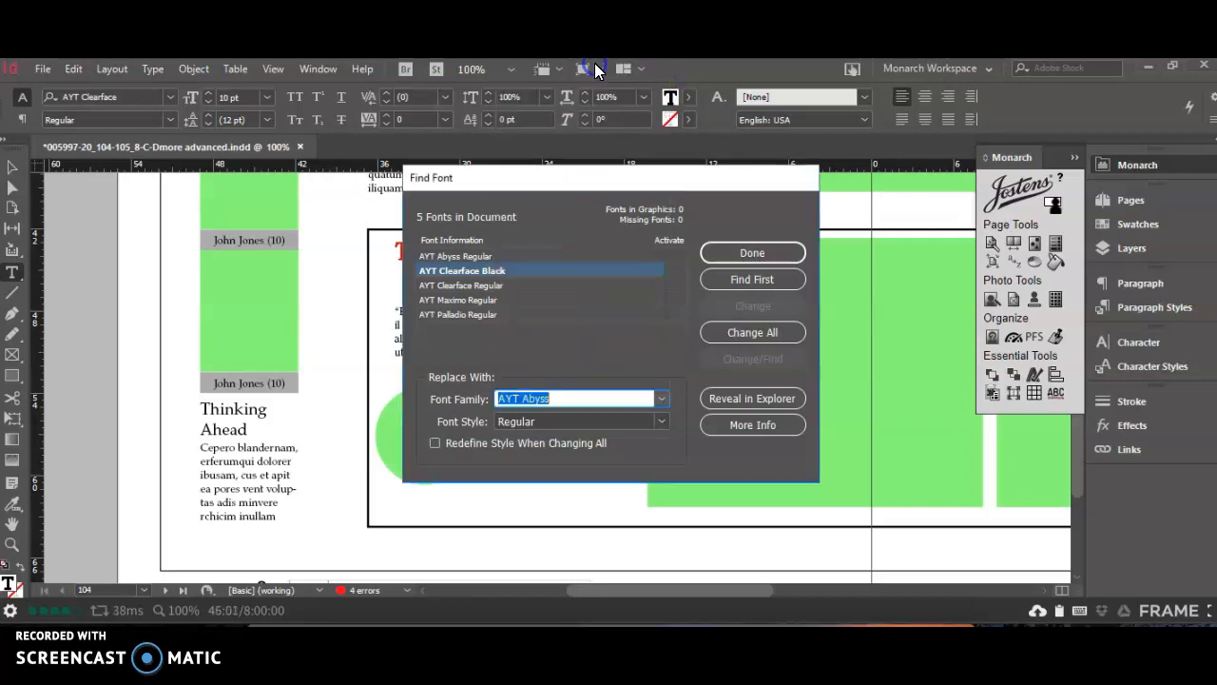
left_click(766, 333)
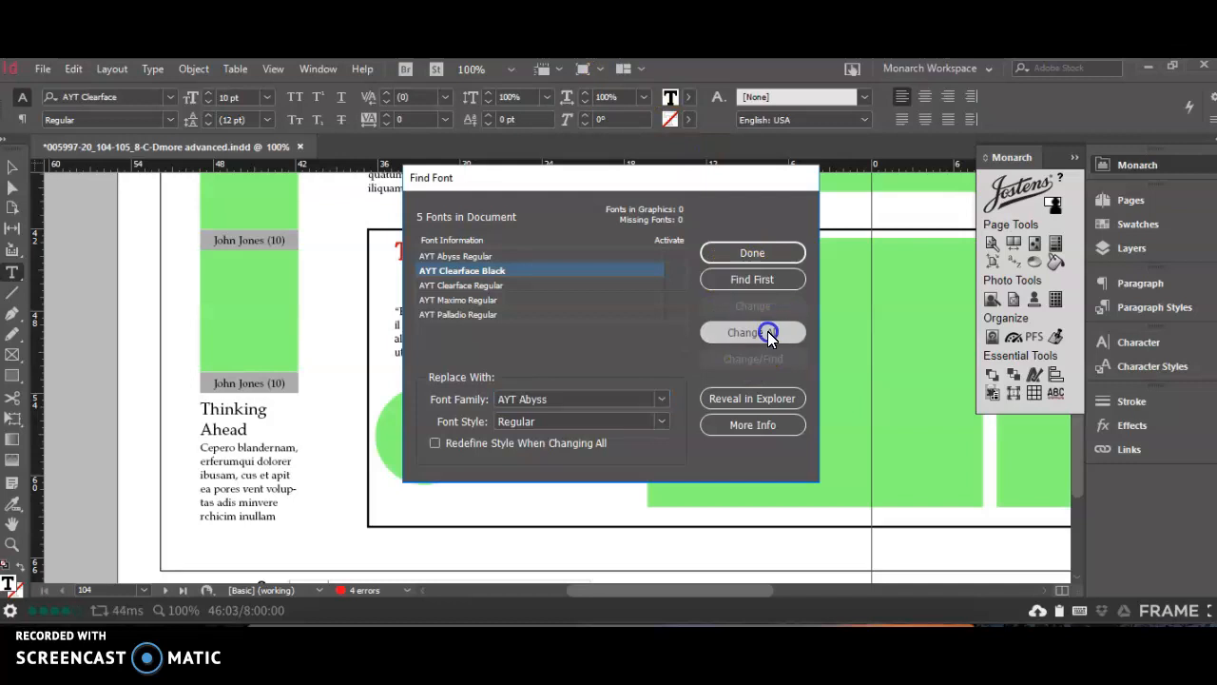
Replace every use of AYT Clearface Regular with AYT Abyss Regular and close Find Font
left_click(513, 271)
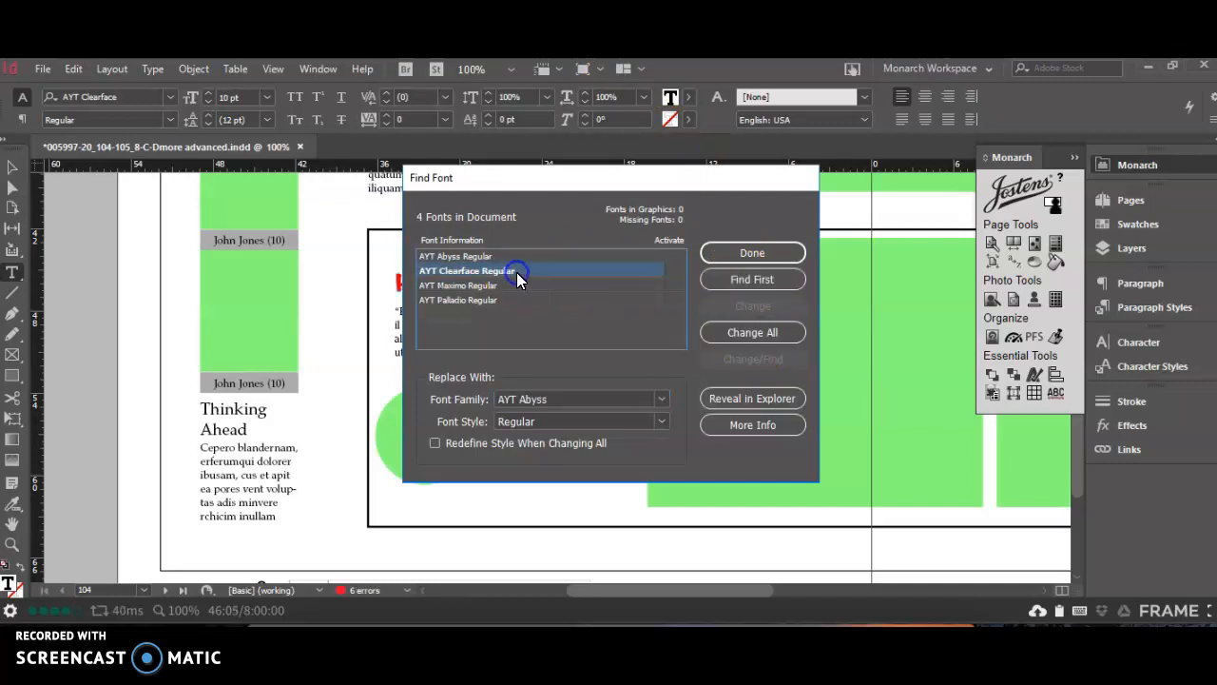
left_click(741, 334)
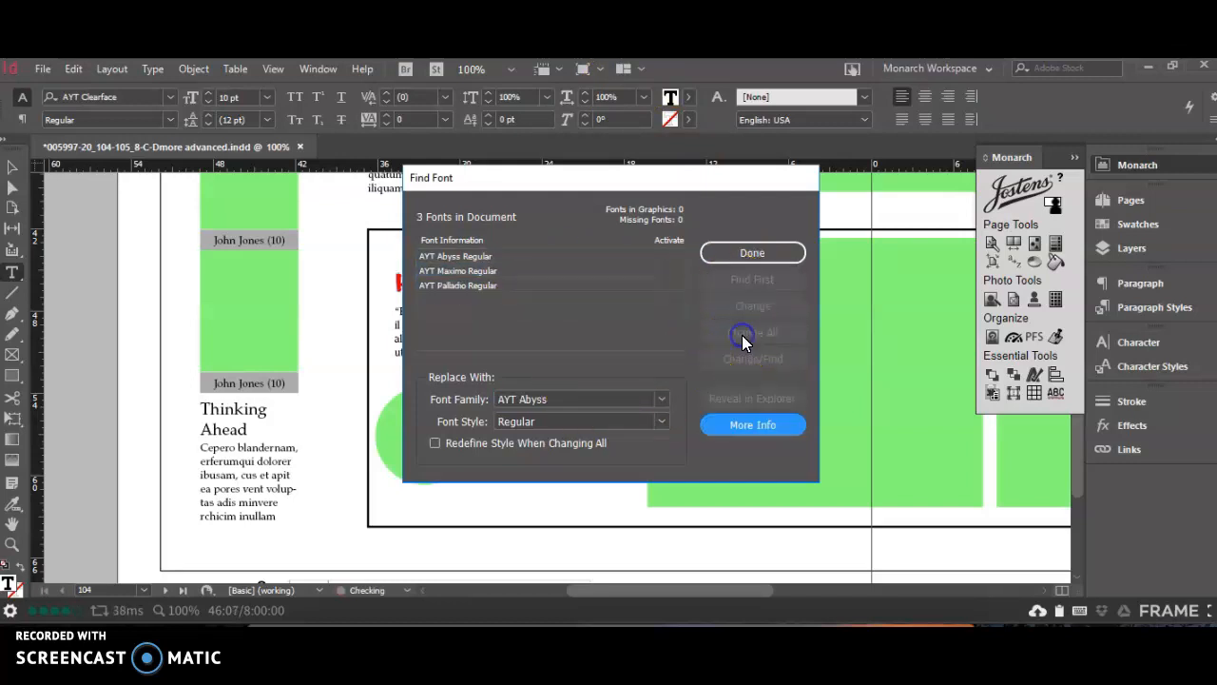
left_click(758, 251)
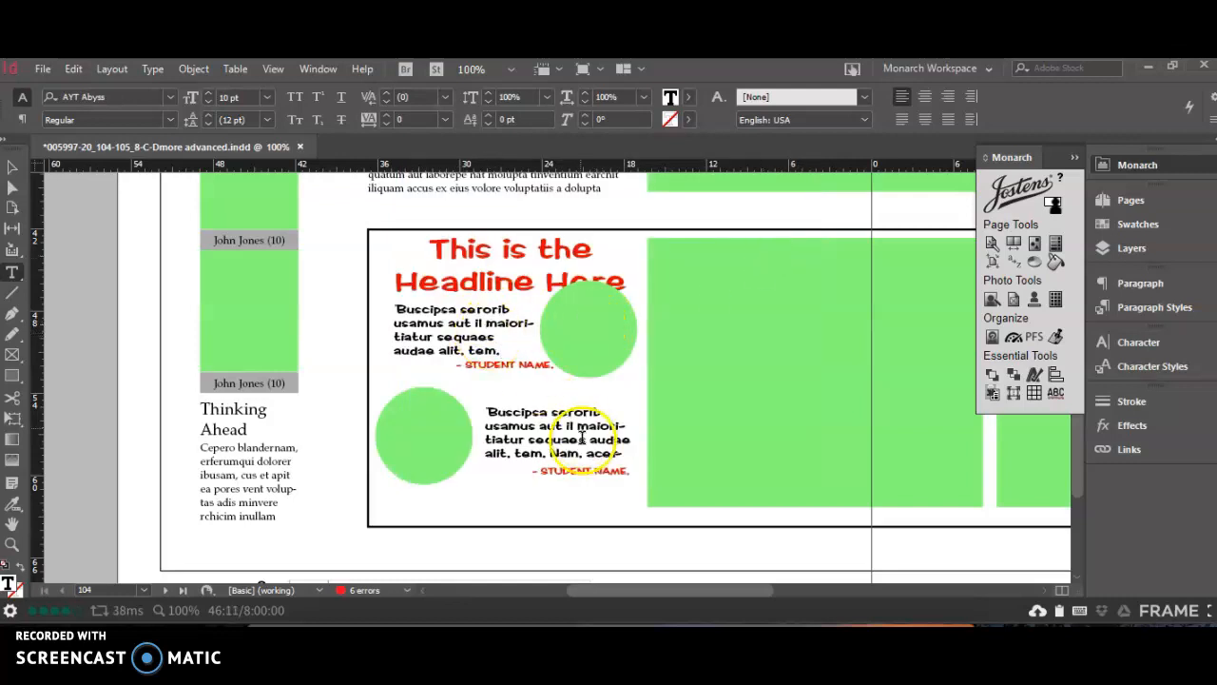
Widen both student credit frames so the class year fits on the line, making the lower one 9p8.5 wide
left_click(13, 168)
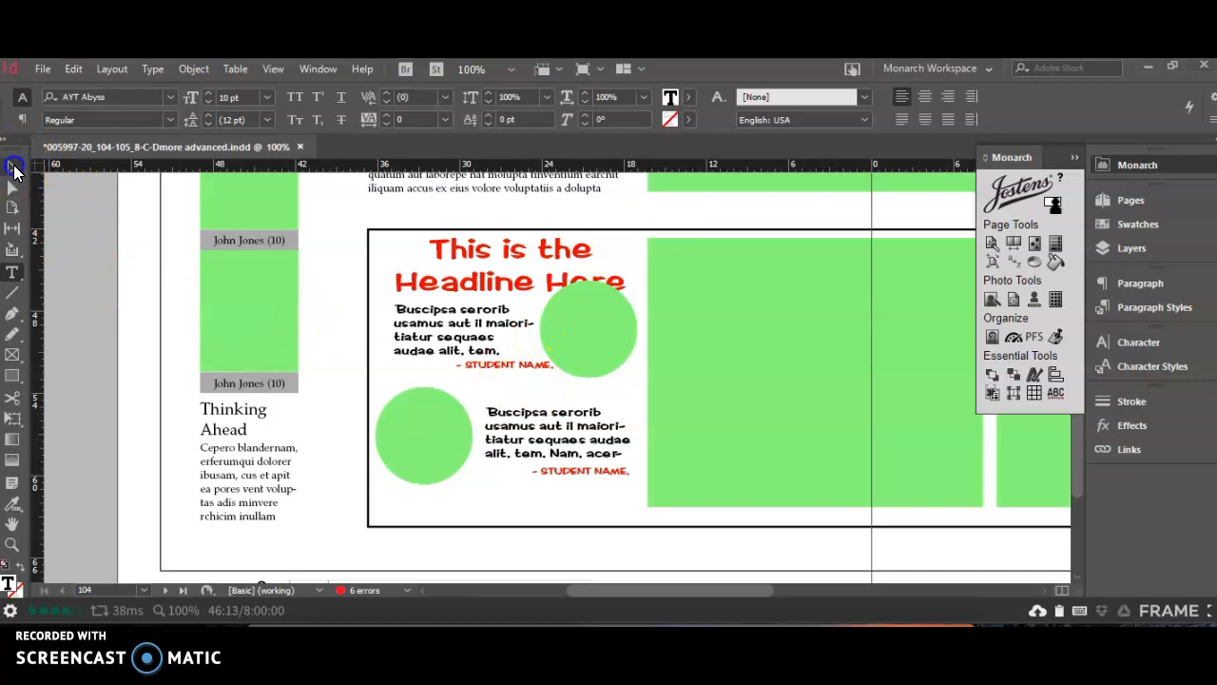
left_click(534, 367)
mouse_move(498, 373)
left_mouse_down()
mouse_move(481, 372)
mouse_move(567, 377)
mouse_move(514, 369)
left_mouse_up()
left_click_drag(579, 472, 636, 484)
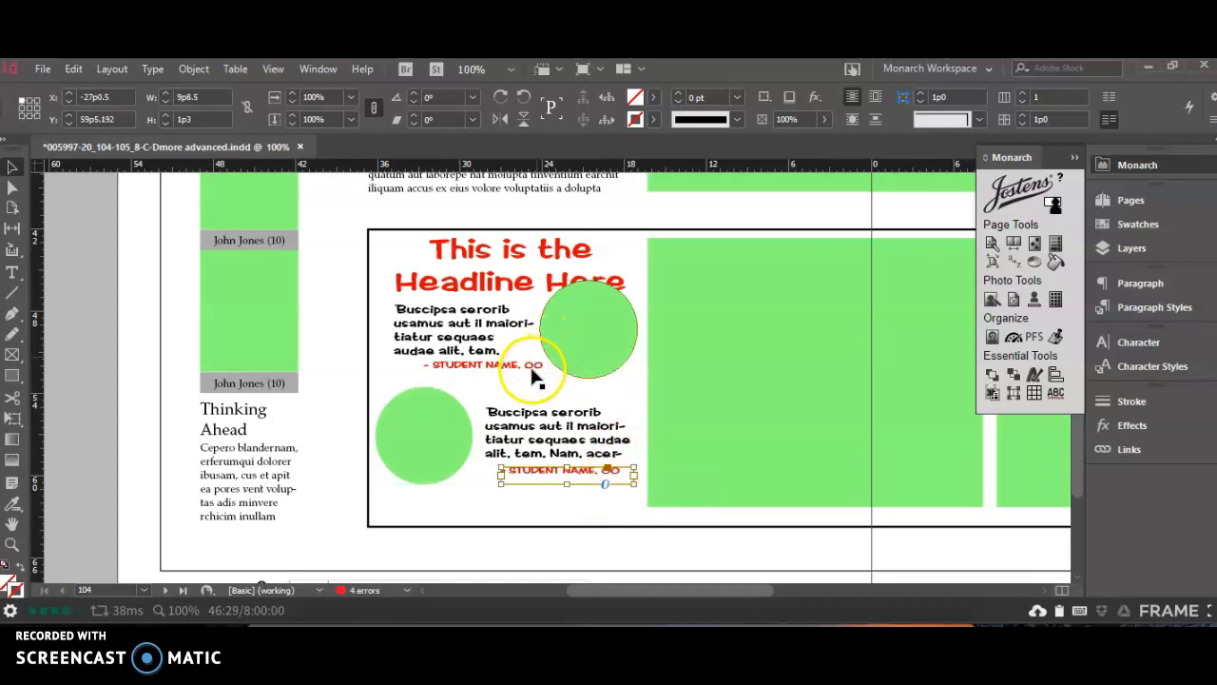
Zoom to 200% and edit the upper quote's credit to read "- Student Name, (10)"
double_click(536, 369)
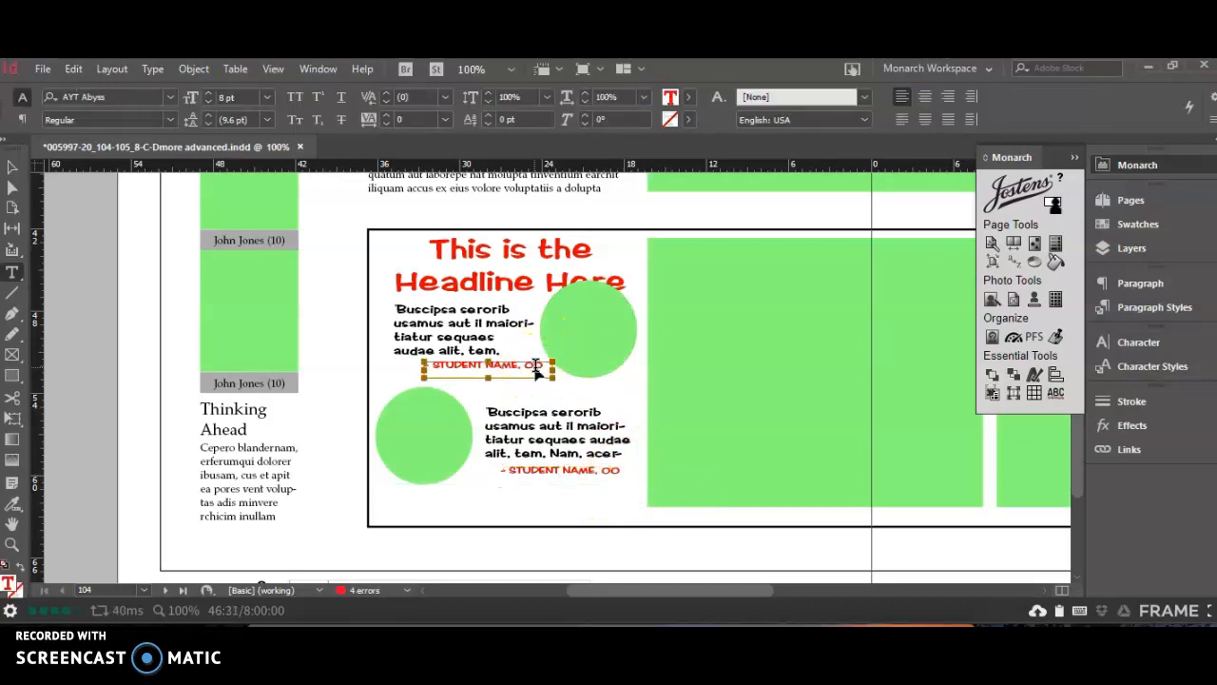
key("ctrl+2")
left_click_drag(574, 382, 541, 382)
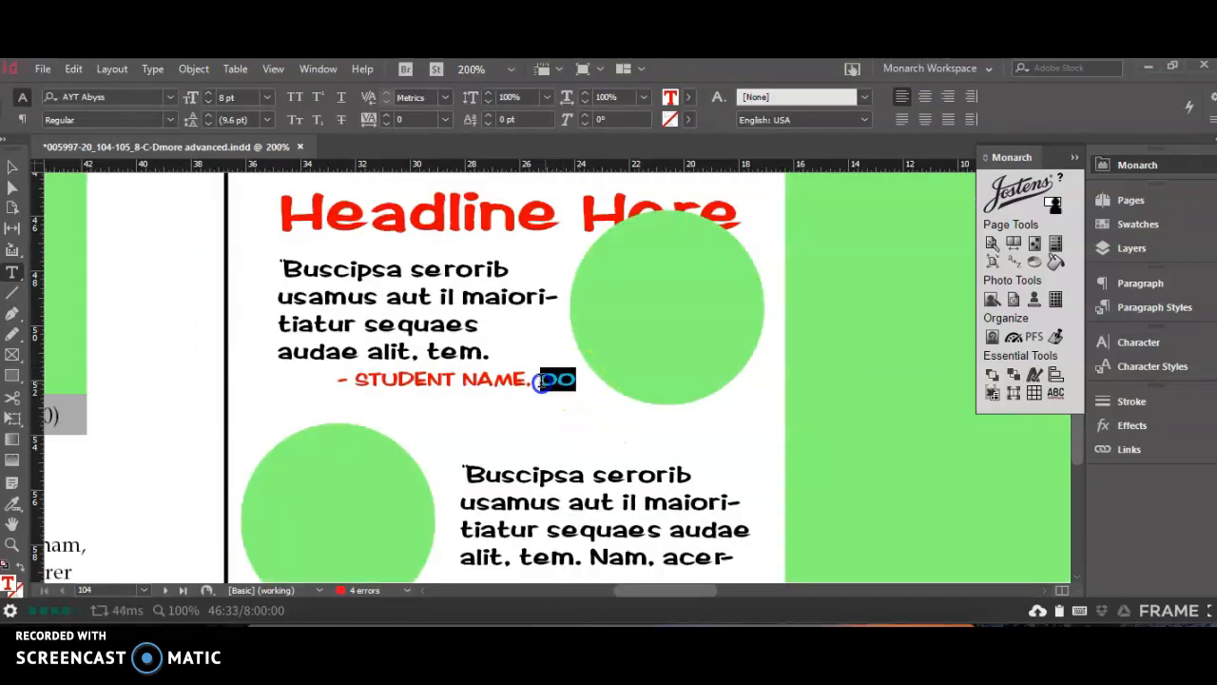
key("BackSpace")
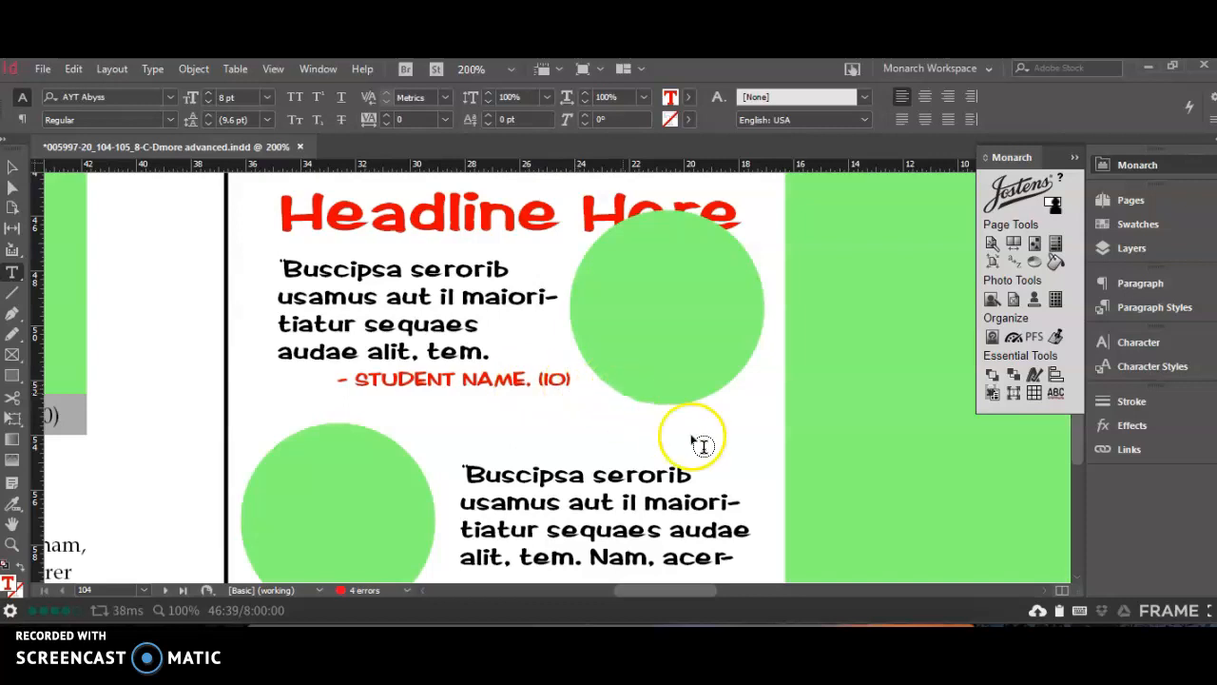
left_click_drag(528, 379, 383, 380)
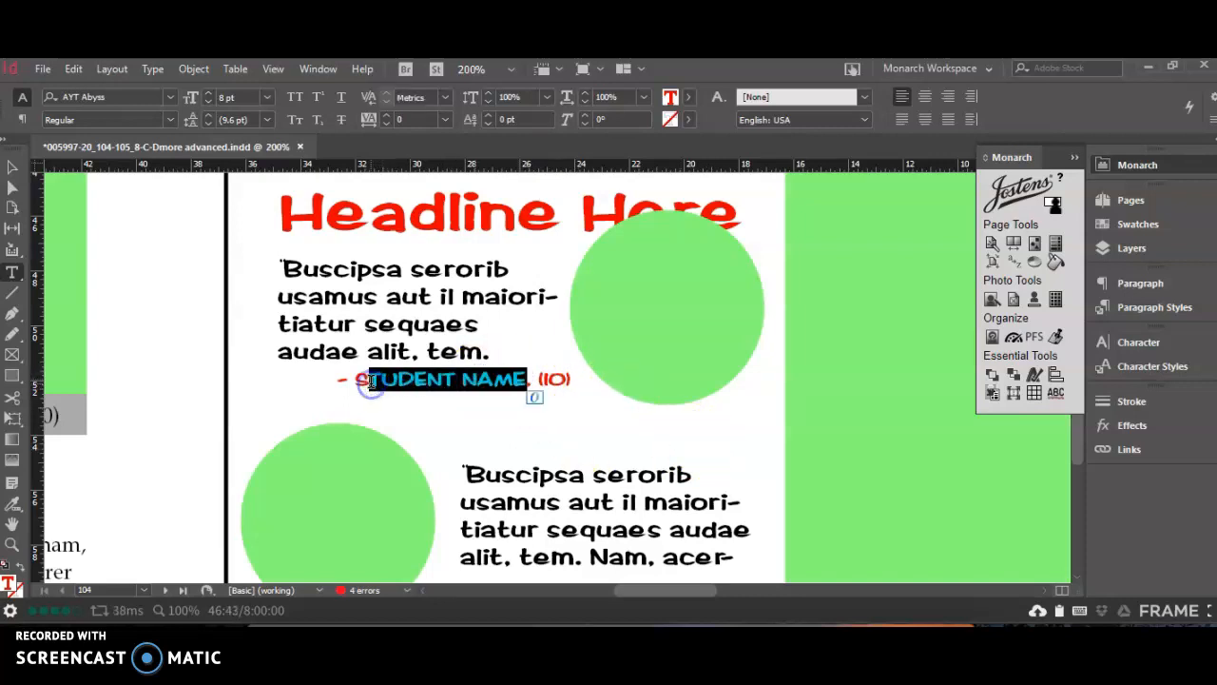
type("tudent Name")
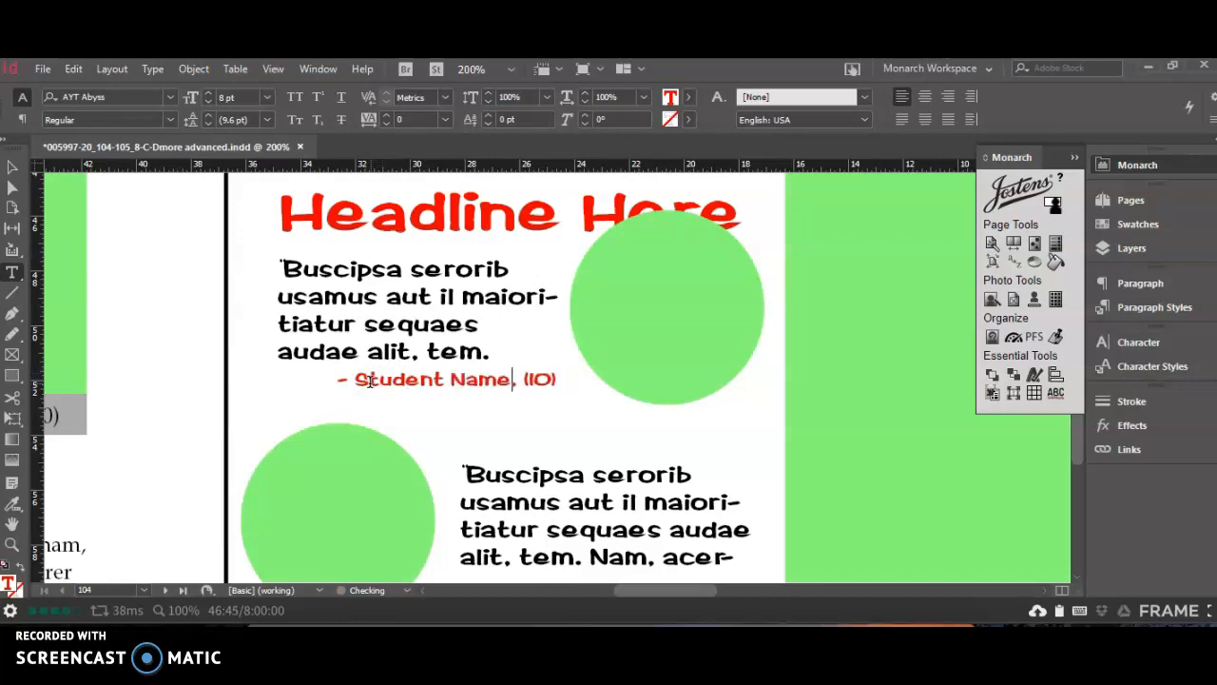
Add a closing quotation mark after "audae alit, tem." in the upper quote
left_click(492, 352)
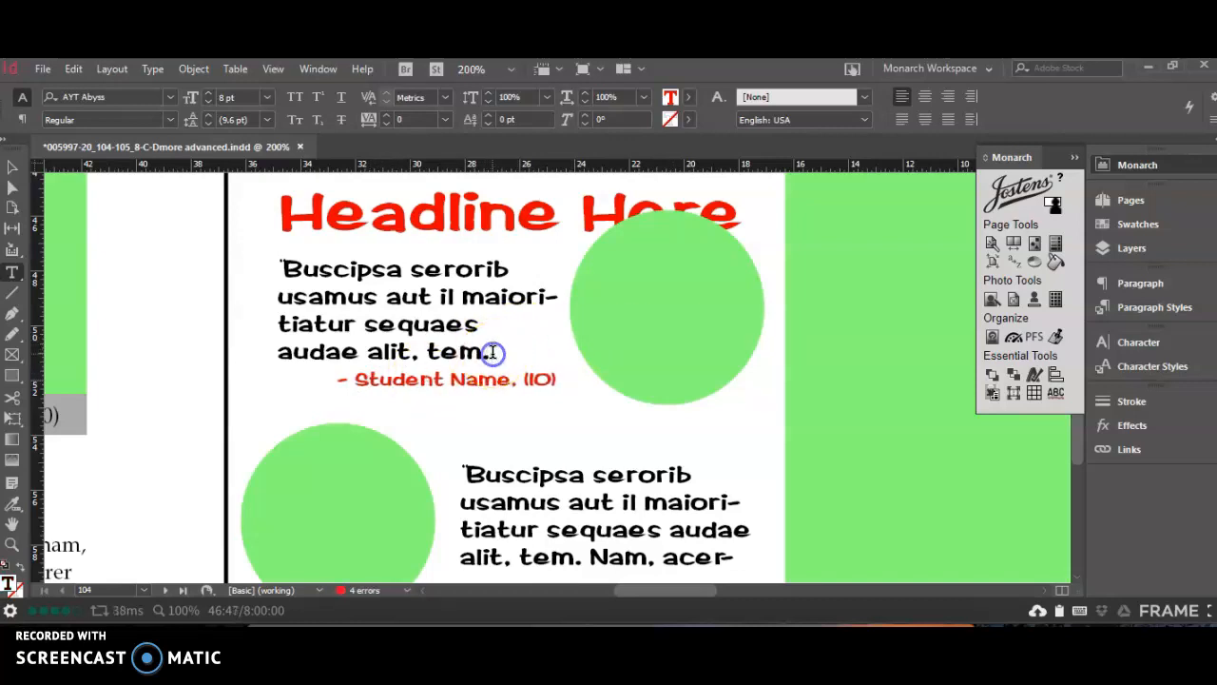
left_click(495, 350)
type("\"")
left_click(285, 262)
left_click_drag(286, 262, 271, 261)
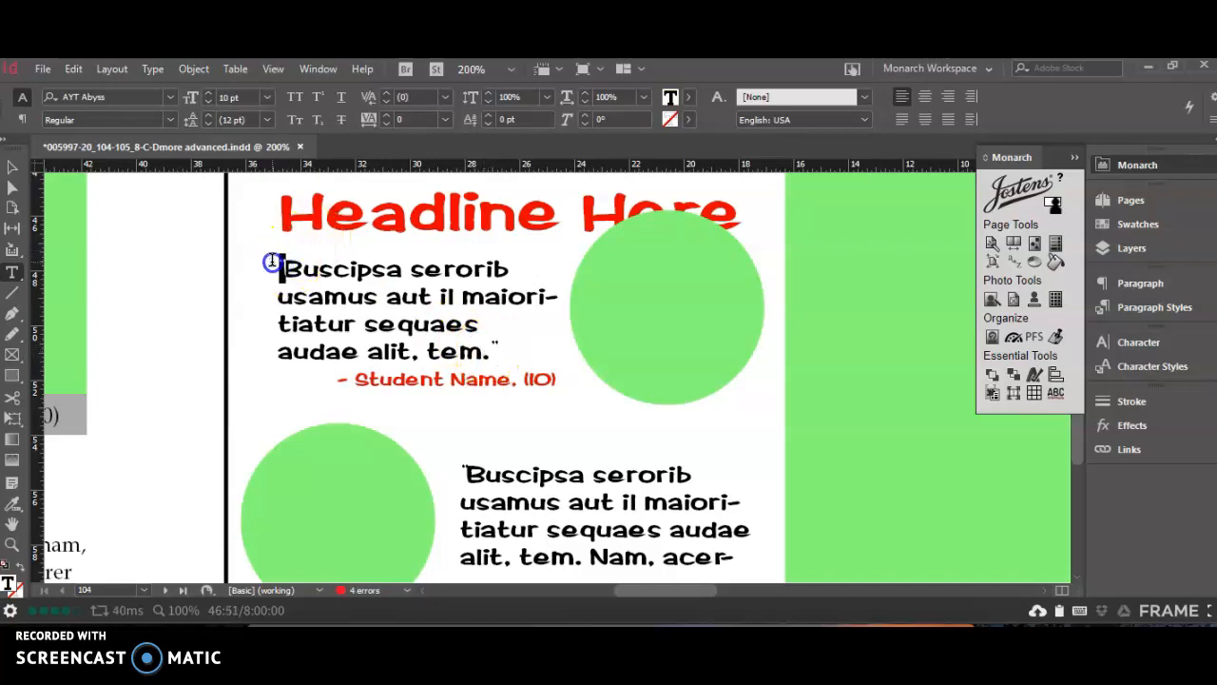
left_click(389, 293)
Retype the lower quote's credit as "- Student Name (10)" in mixed case
scroll(611, 348, "down", 3)
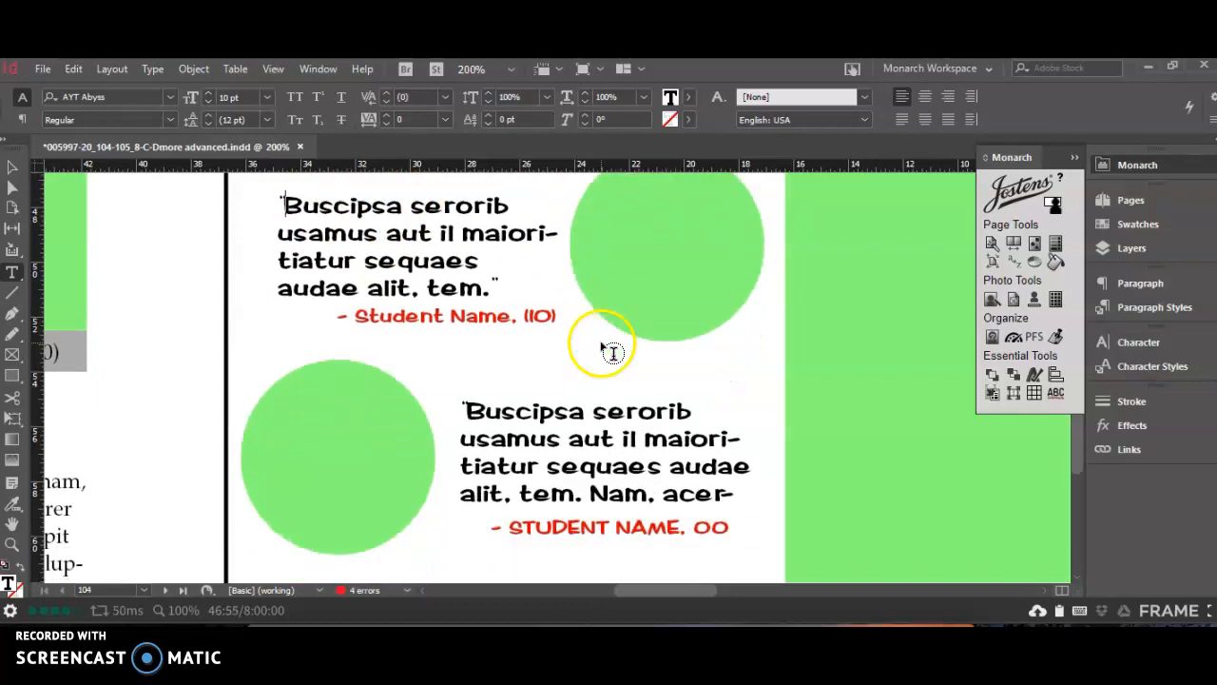
left_click_drag(522, 464, 670, 457)
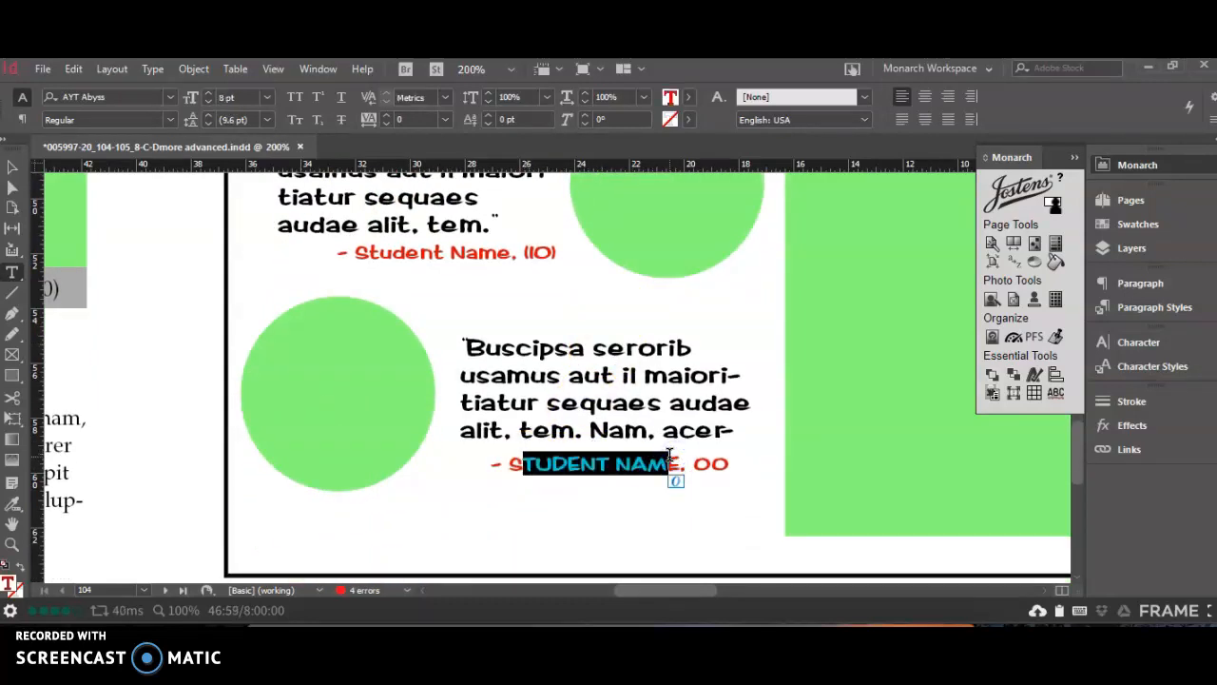
key("BackSpace")
key("Delete")
type("tudent Name")
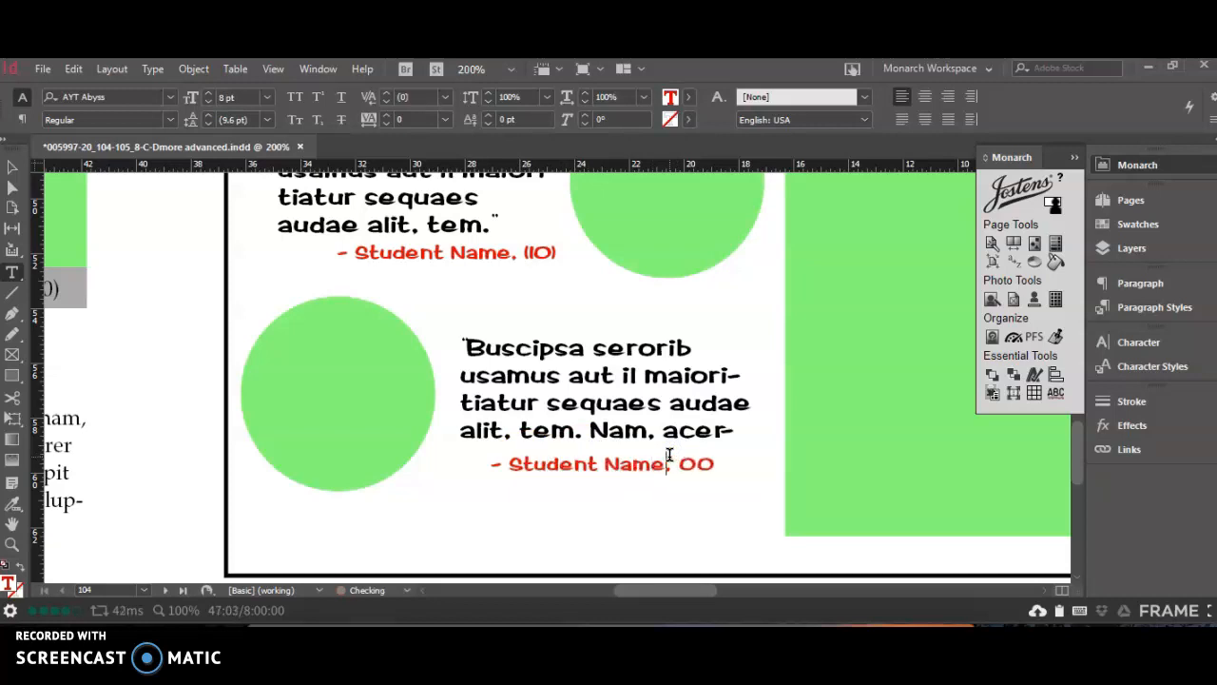
left_click_drag(715, 463, 685, 464)
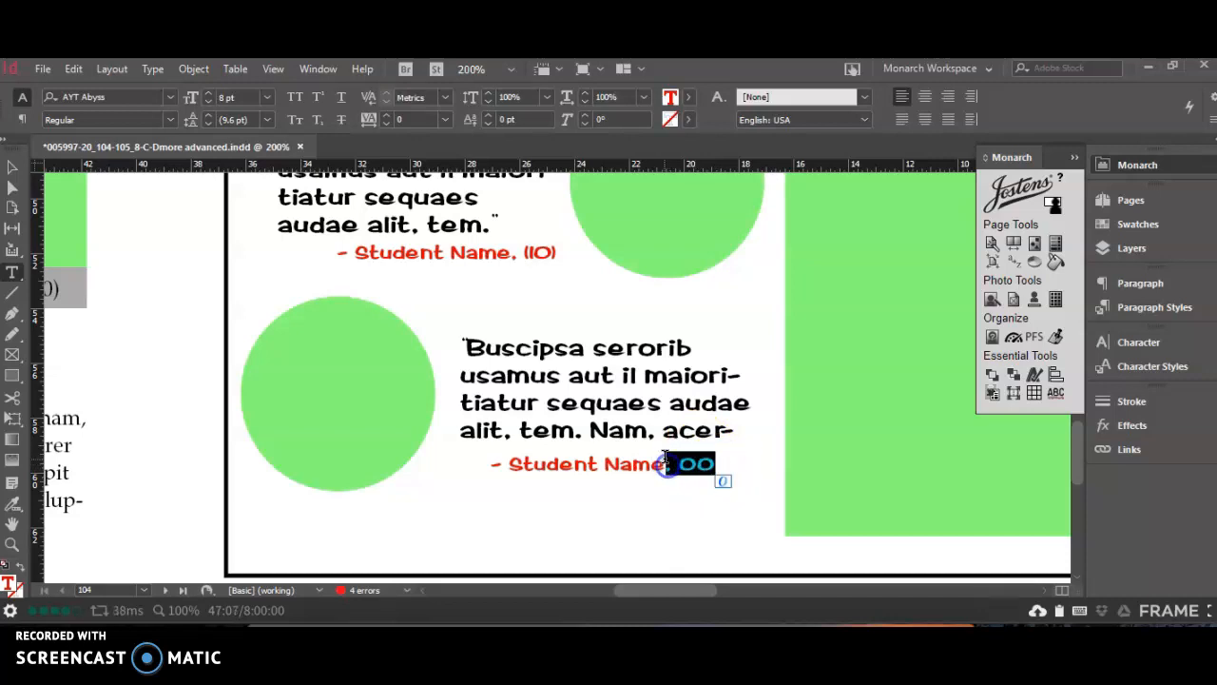
key("BackSpace")
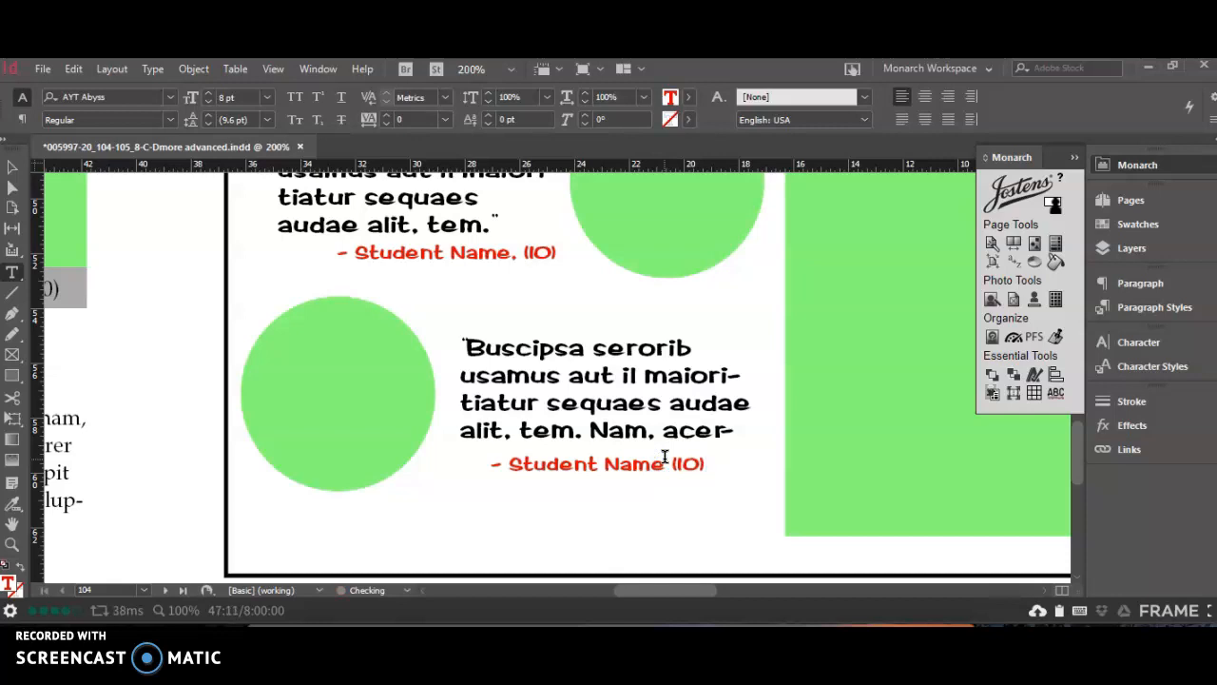
Remove the comma from the upper quote's credit so it reads "- Student Name (10)"
left_click(523, 253)
key("BackSpace")
key("BackSpace")
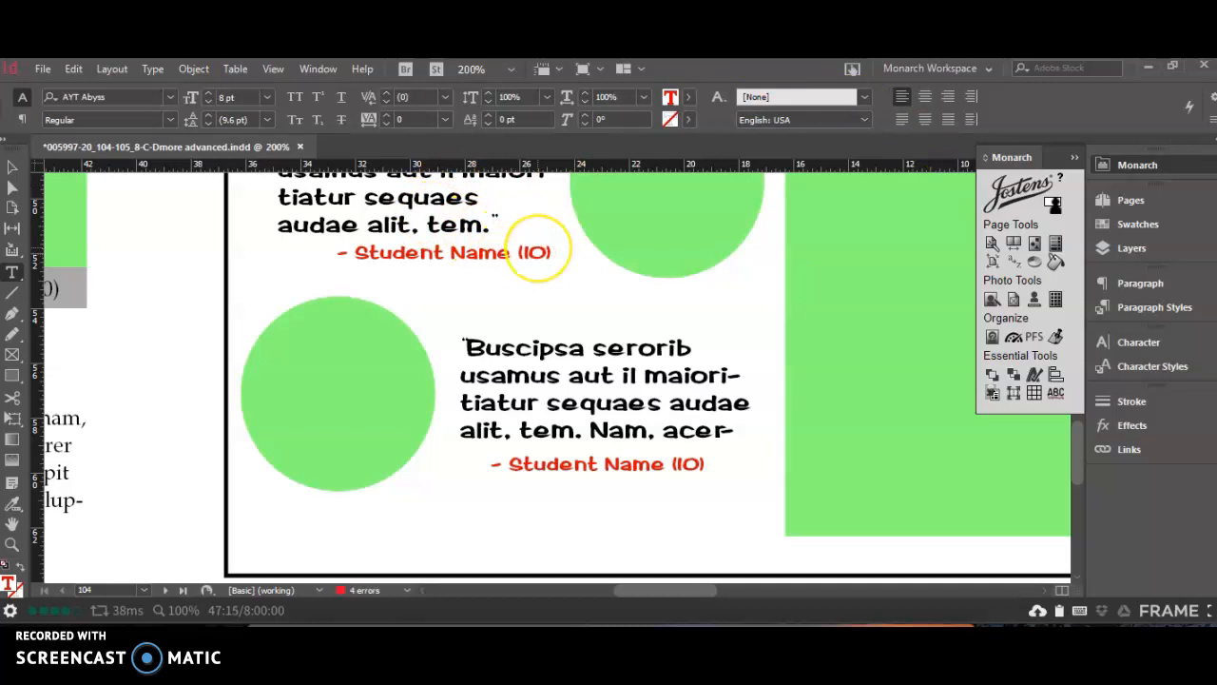
Draw two stacked rectangles over the large photo's right-page part, about 24p6 by 13p10 above and 24p5 by 23p5 below
key("ctrl+alt+0")
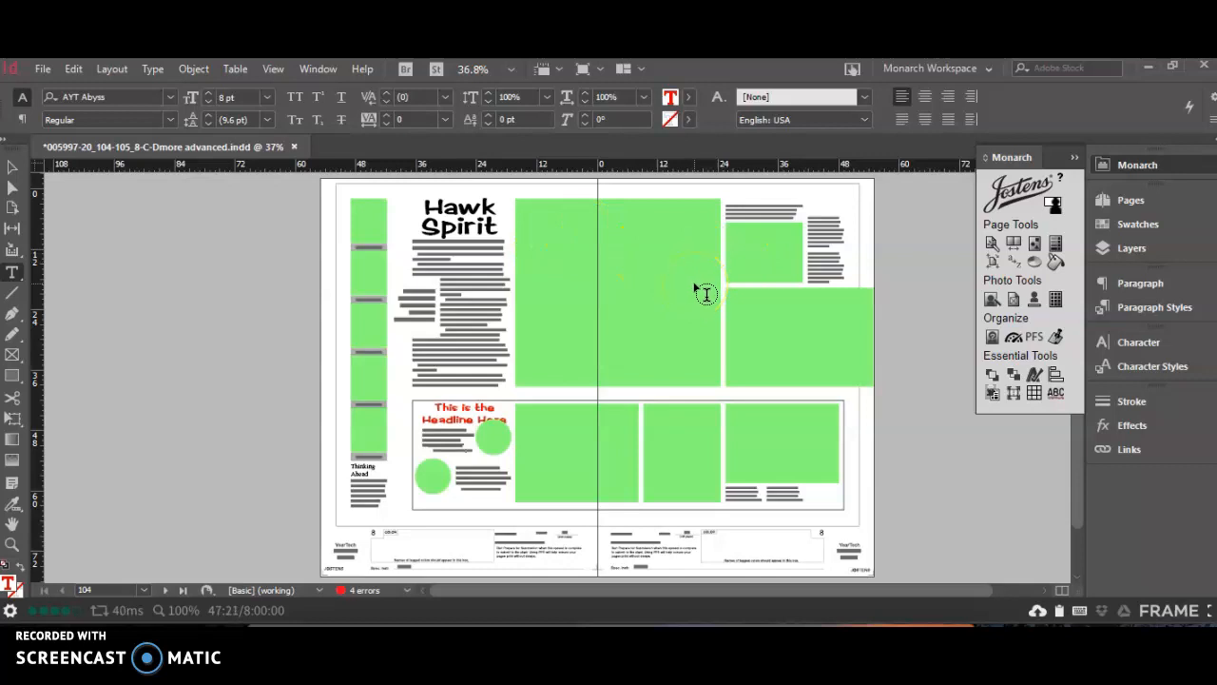
left_click(15, 379)
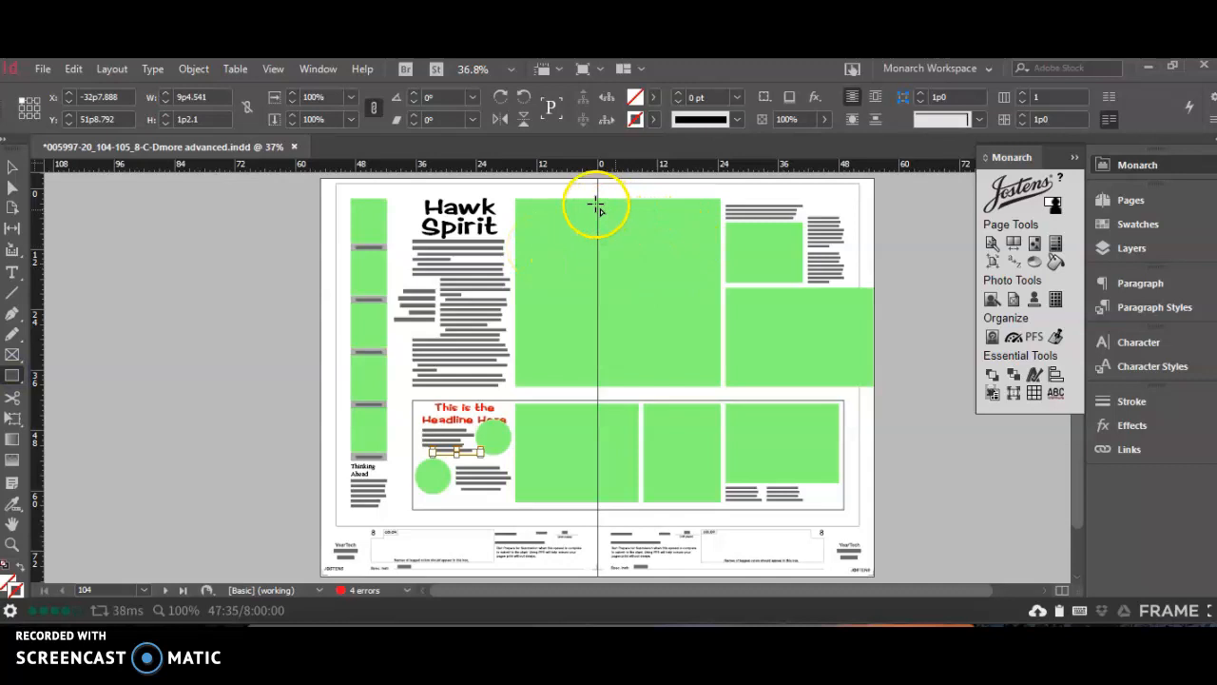
left_click_drag(597, 201, 721, 269)
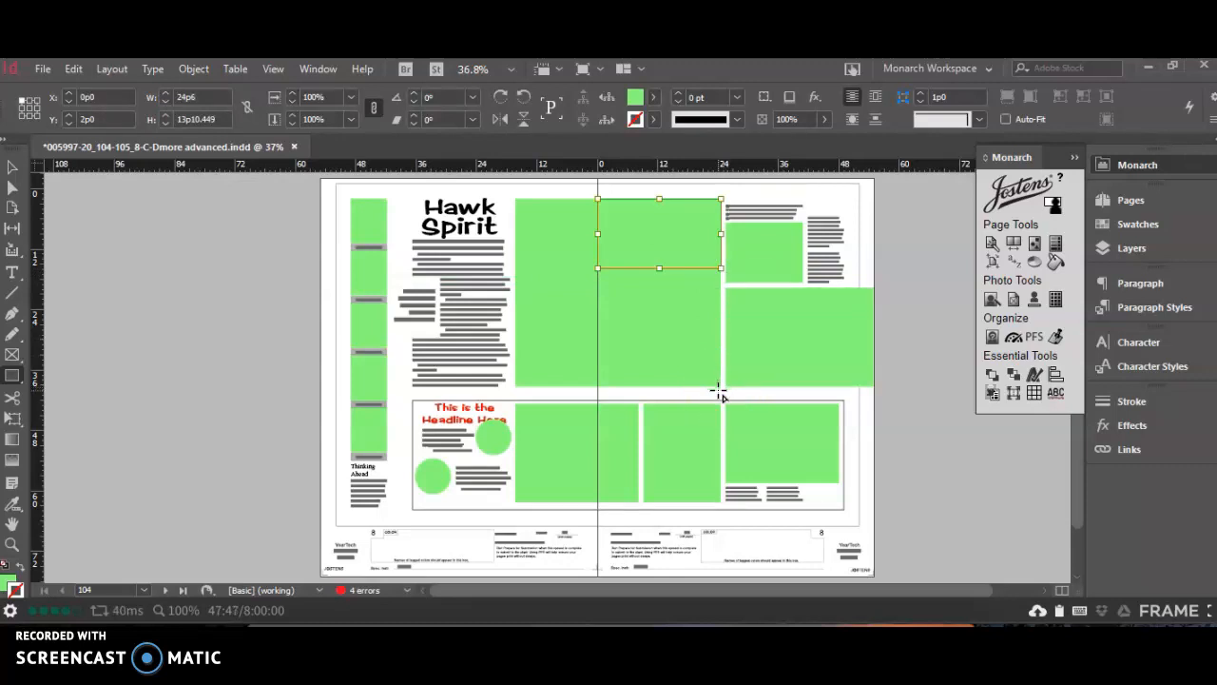
left_click_drag(721, 386, 598, 267)
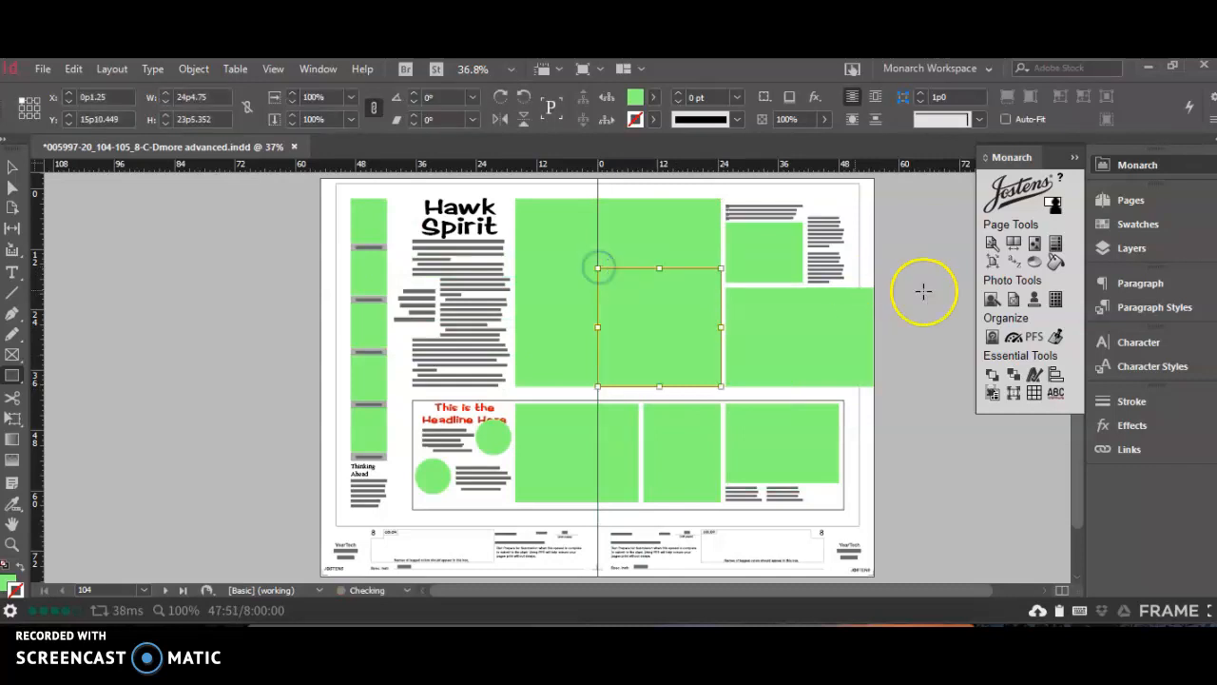
left_click(962, 347)
left_click(692, 344)
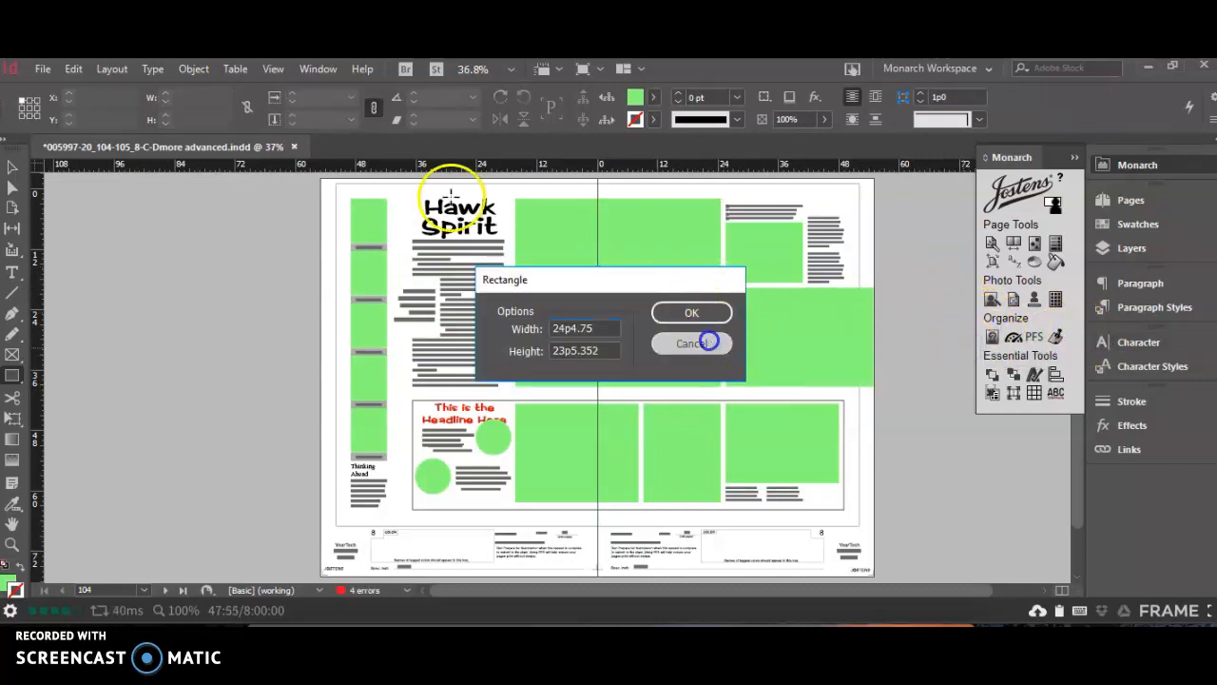
Show the guides, zoom to 200% and move the lower rectangle's top edge down to about Y 16p4
left_click(12, 168)
key("w")
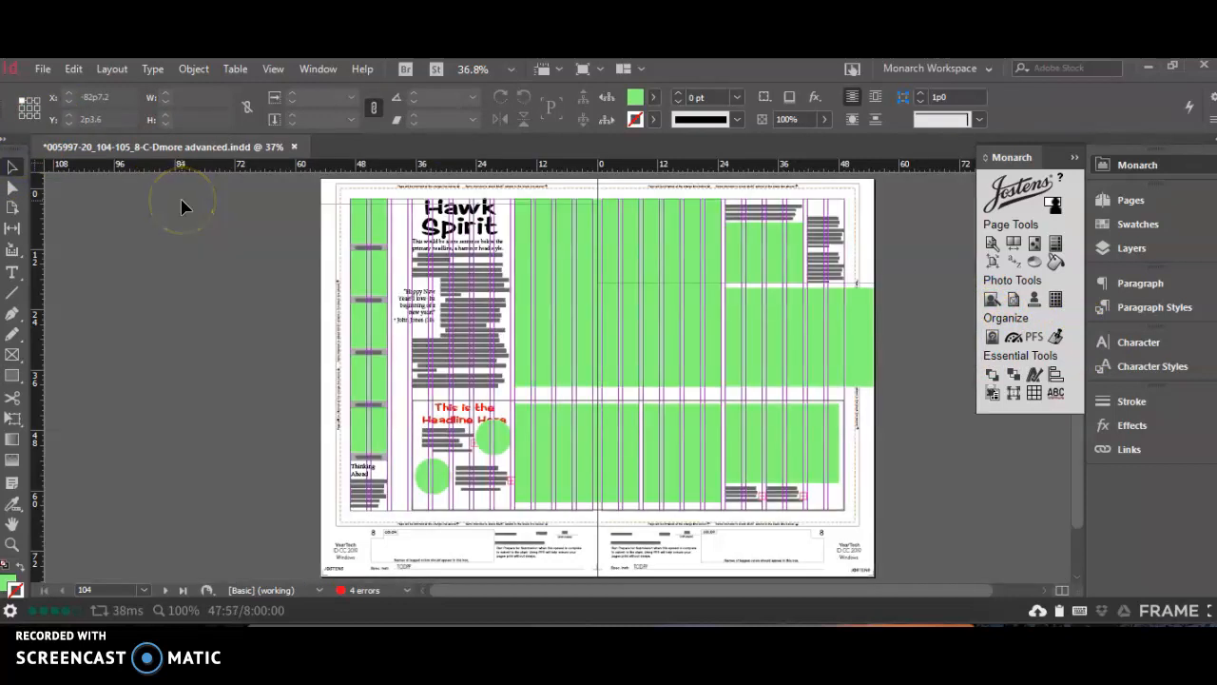
key("ctrl+2")
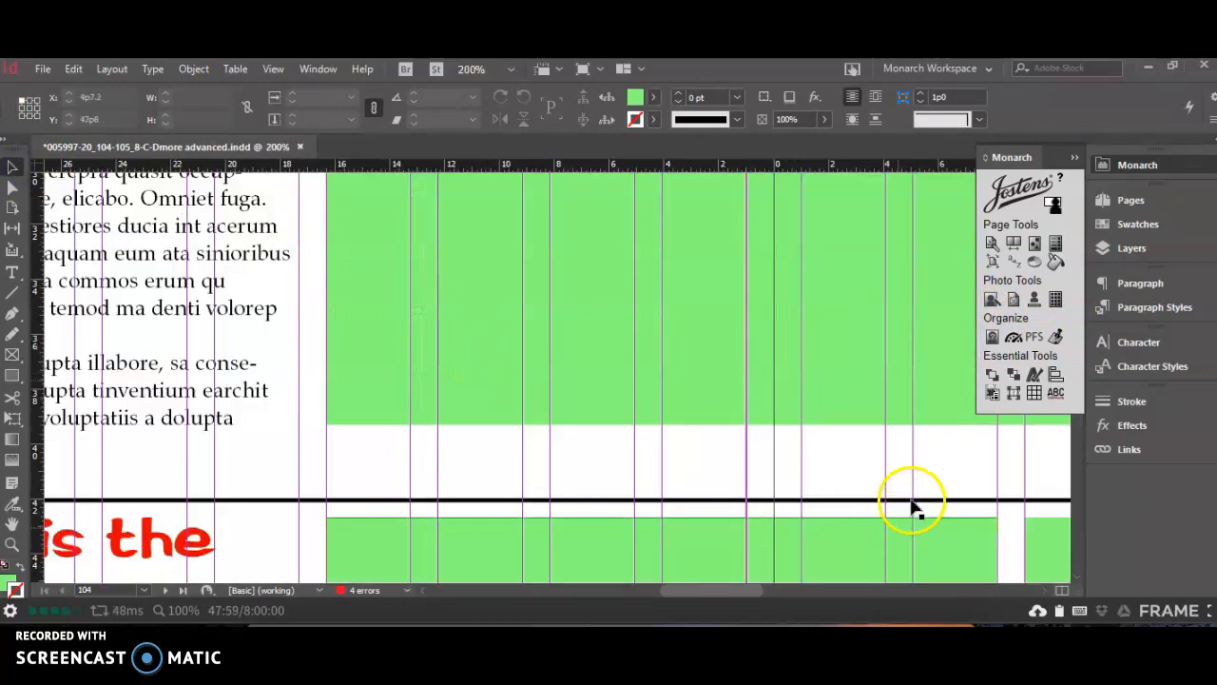
scroll(914, 504, "up", 3)
left_click_drag(724, 596, 782, 595)
left_click(796, 559)
left_click(831, 266)
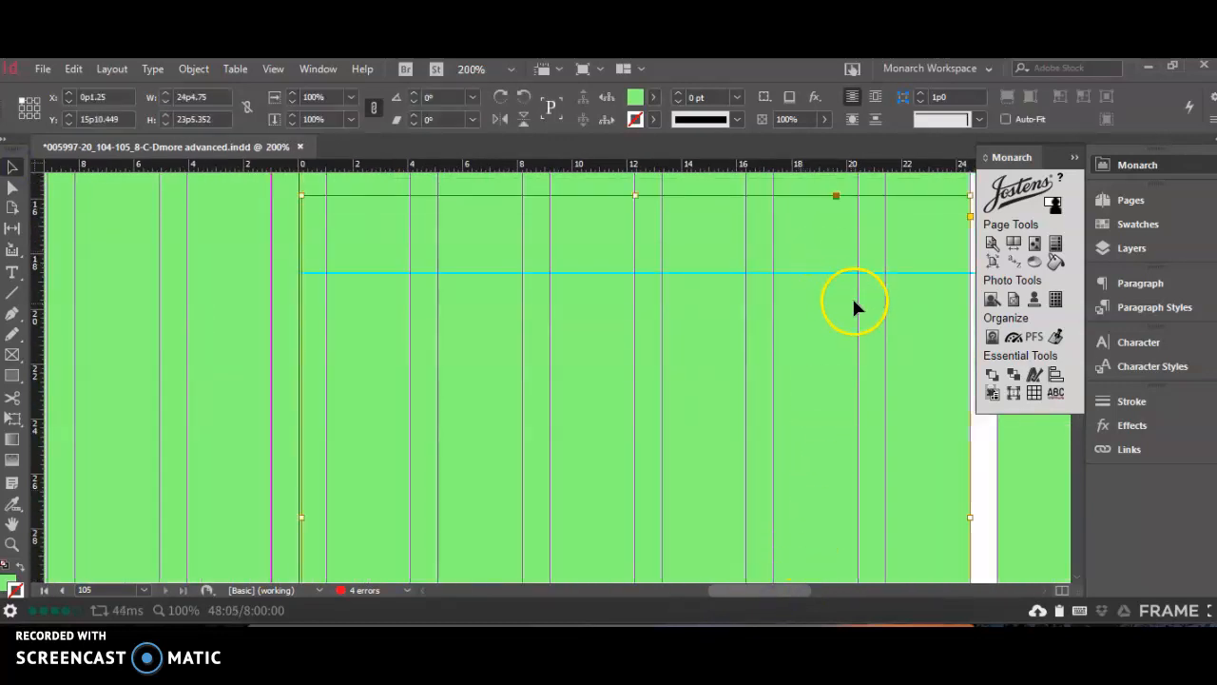
scroll(853, 302, "up", 2)
left_click(825, 269)
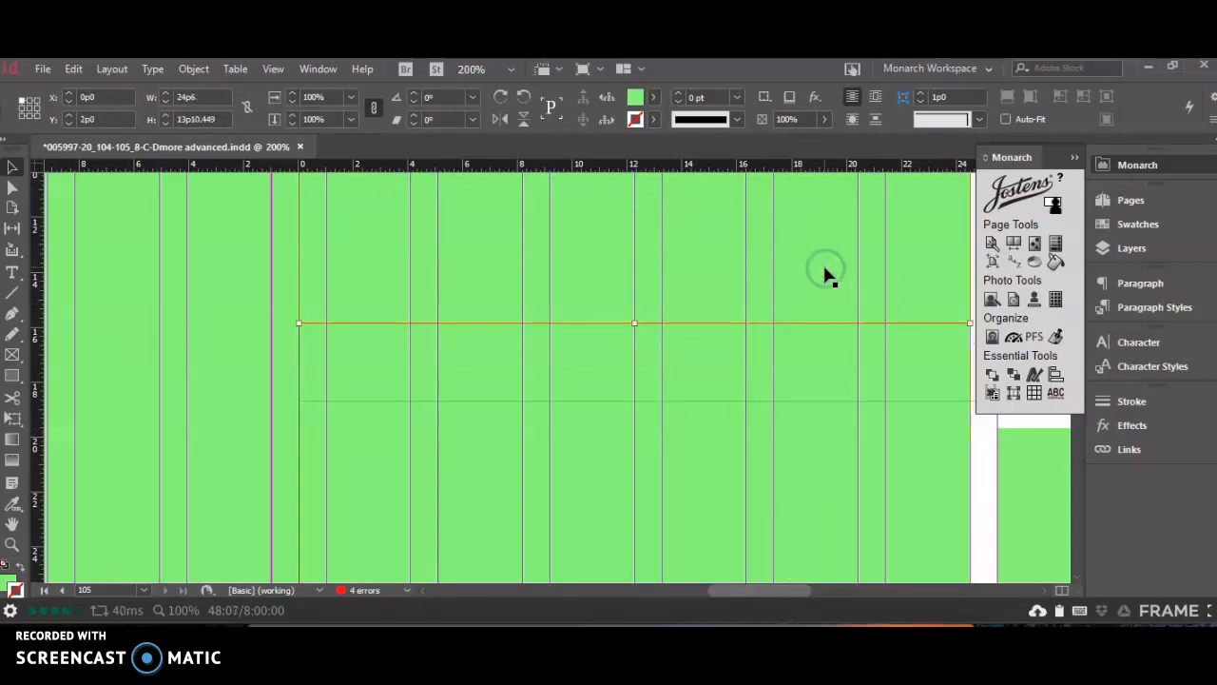
left_click(825, 400)
left_click(805, 371)
left_click(637, 326)
left_click_drag(636, 326, 636, 335)
Give the upper rectangle on the large photo a 2 pt stroke in Black
left_click(656, 282)
left_click(680, 93)
left_click(680, 94)
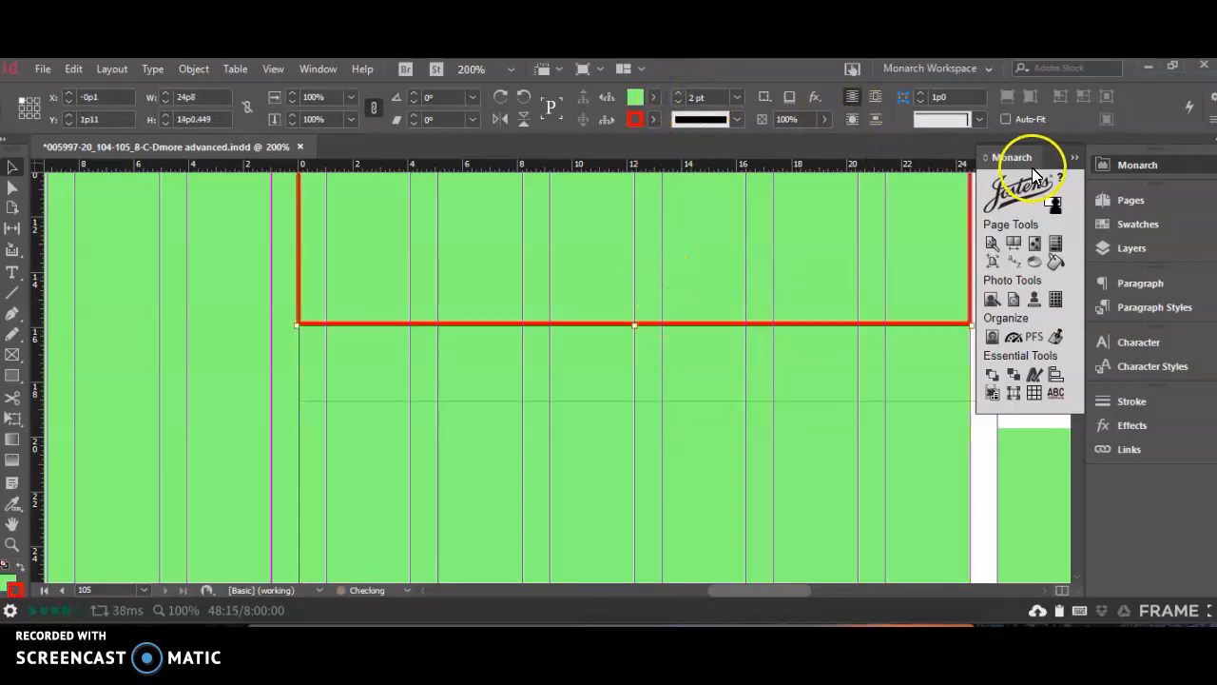
left_click(1142, 226)
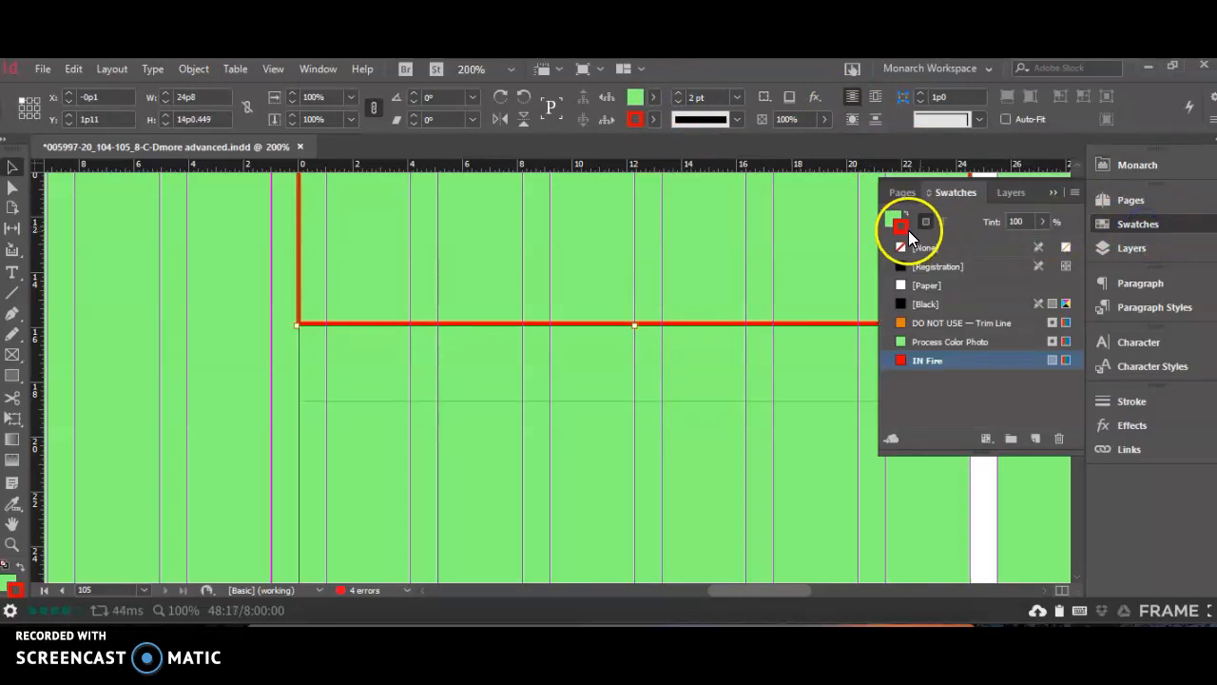
left_click(920, 304)
Give the lower rectangle a 2 pt Black stroke and raise its top edge to Y 15p10, meeting the upper rectangle's border
left_click(828, 347)
left_click(793, 374)
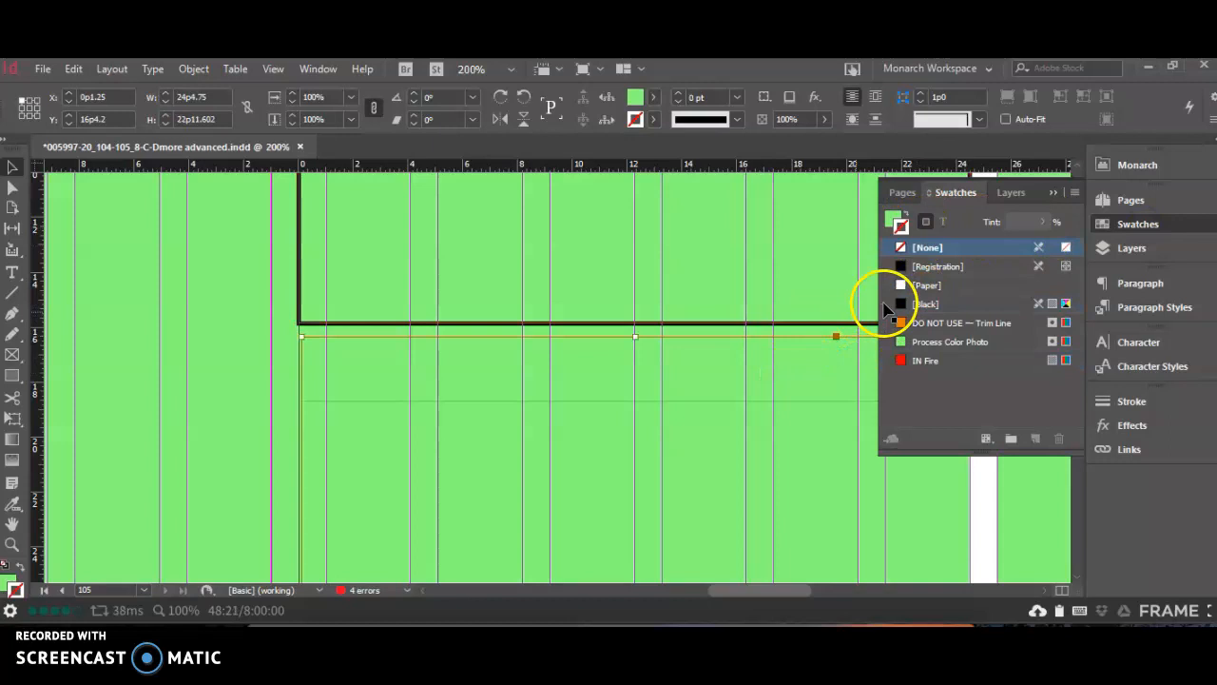
left_click(927, 303)
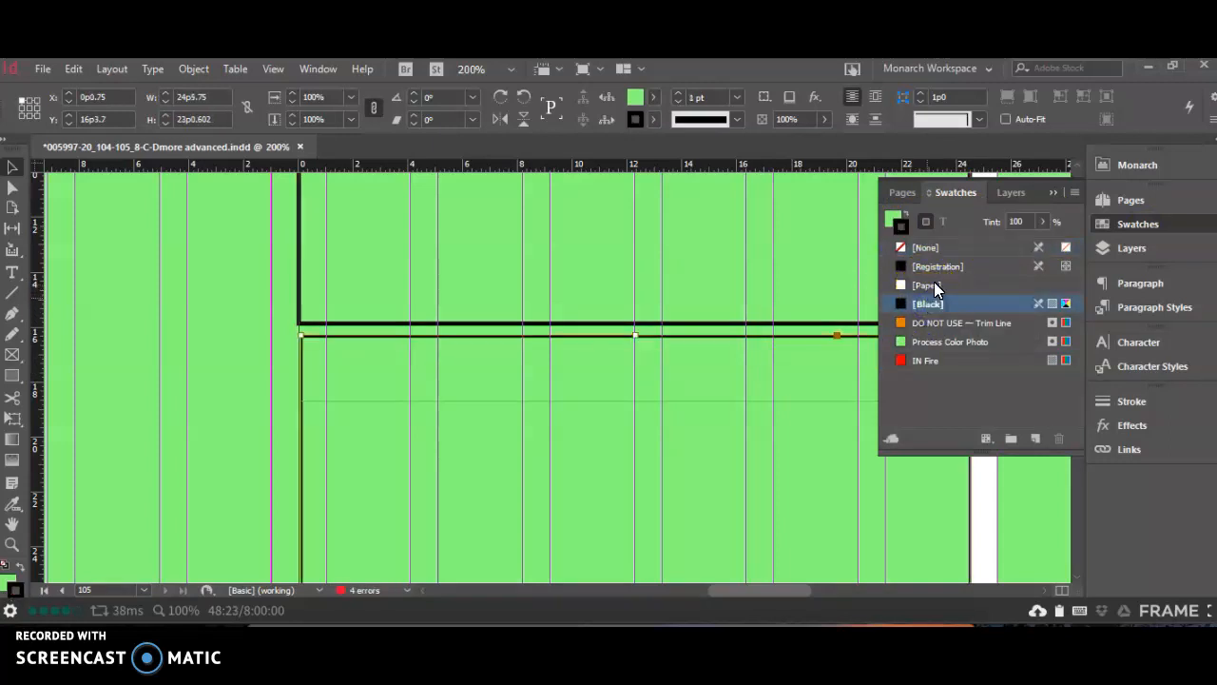
left_click(681, 93)
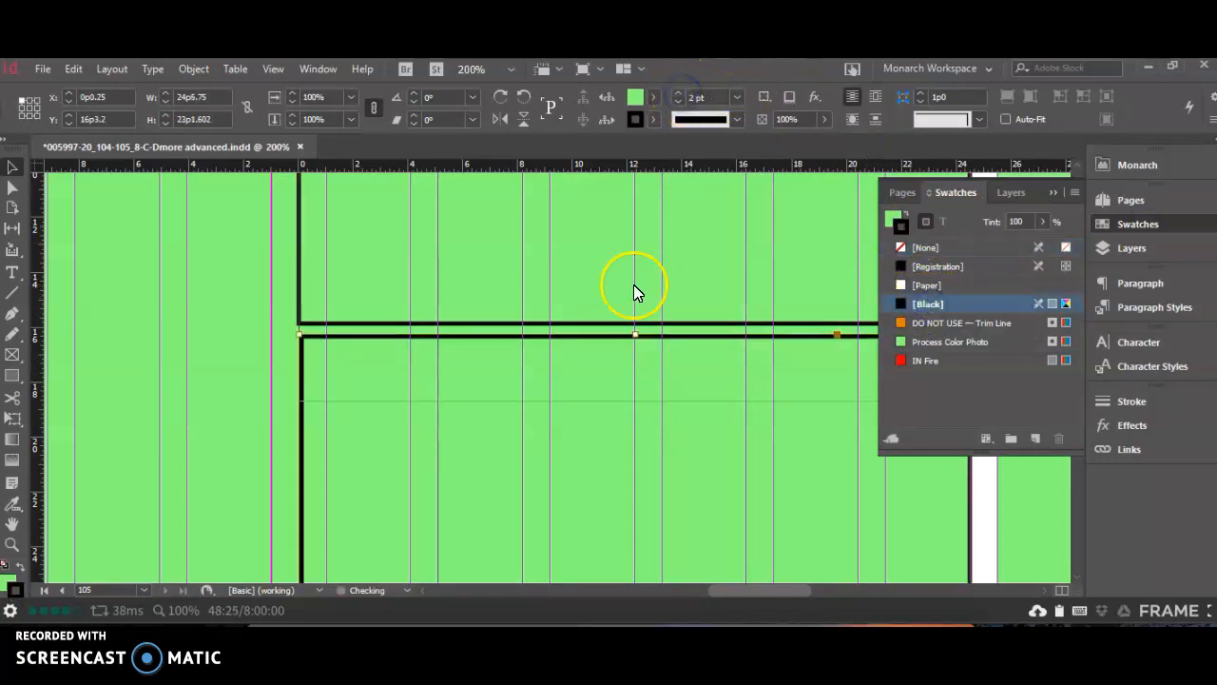
left_click_drag(634, 335, 635, 323)
Draw a rectangle about 16p3 by 13p10 over the upper left-page part of the large photo, beside the upper bordered rectangle
left_click_drag(792, 589, 730, 589)
scroll(751, 463, "up", 4)
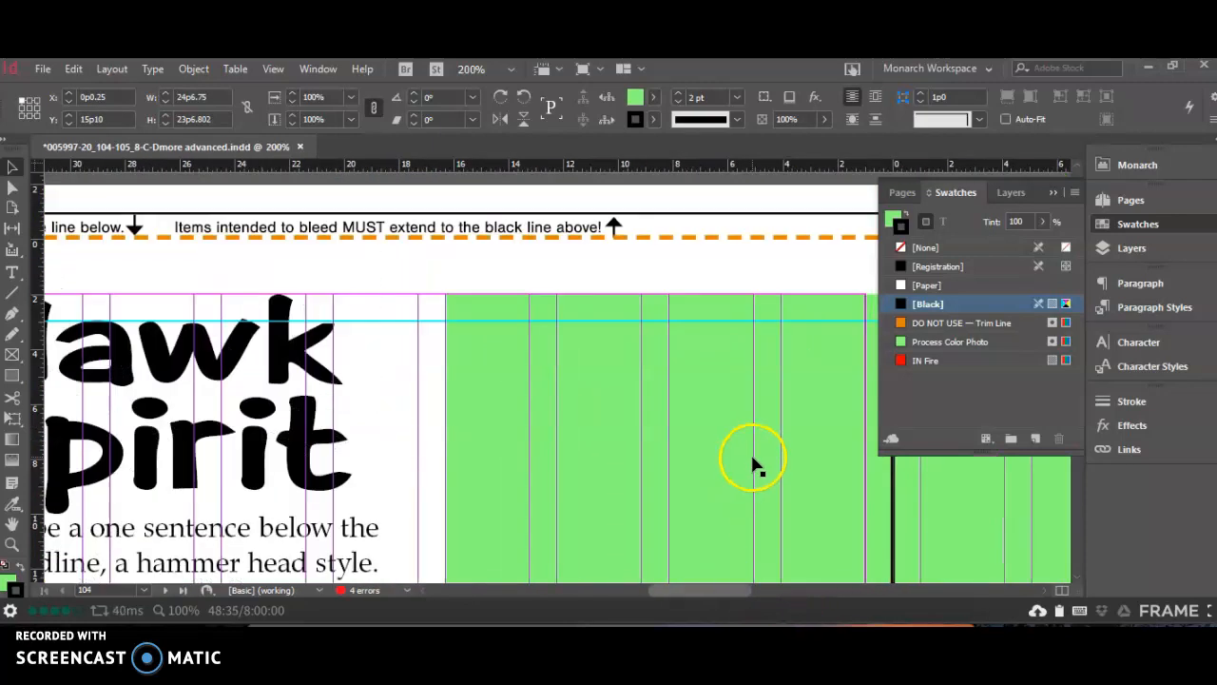
key("ctrl+1")
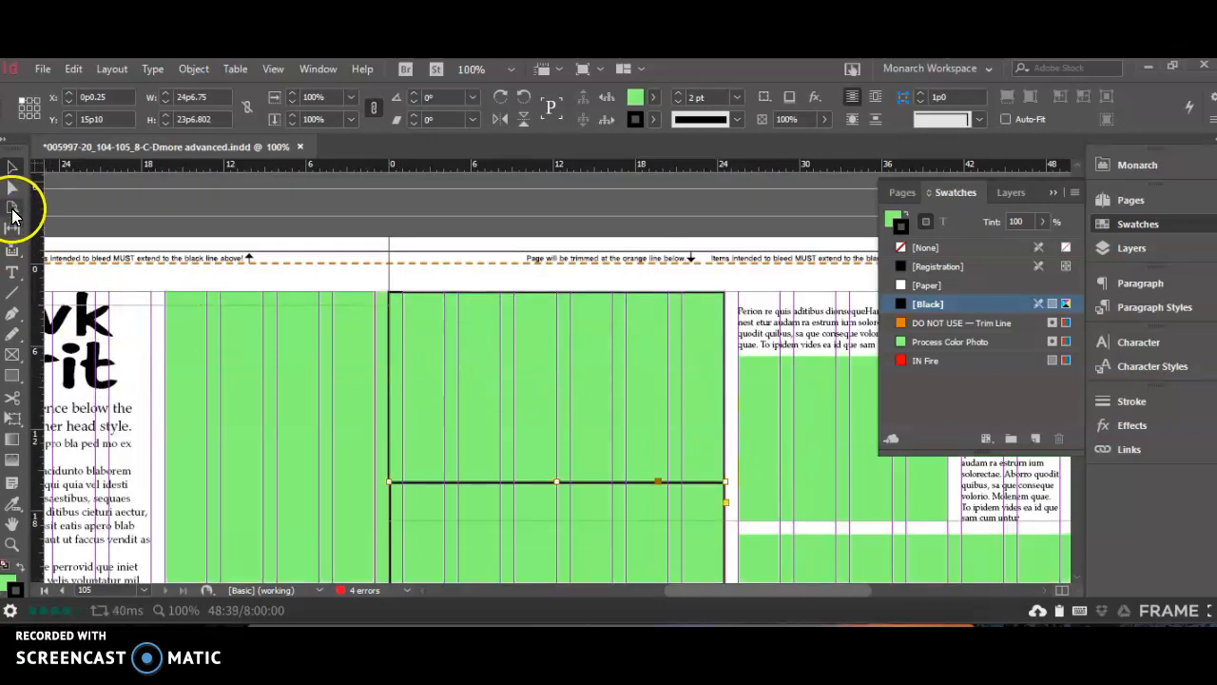
left_click(14, 378)
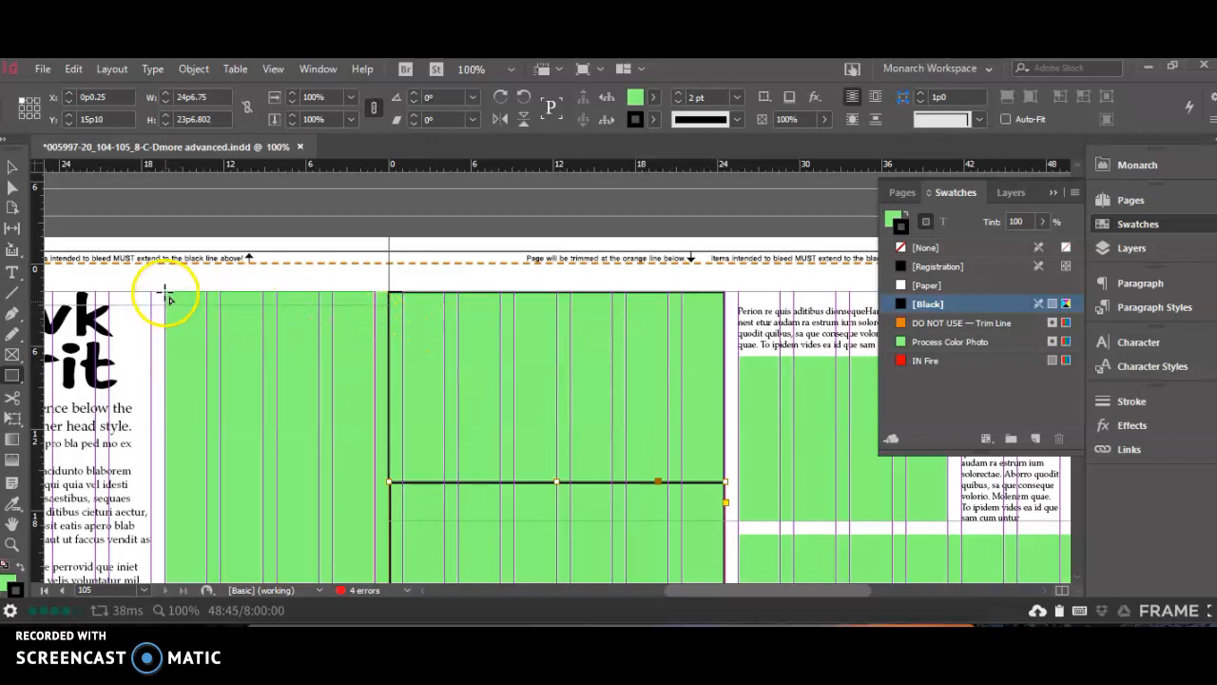
left_click_drag(164, 294, 388, 481)
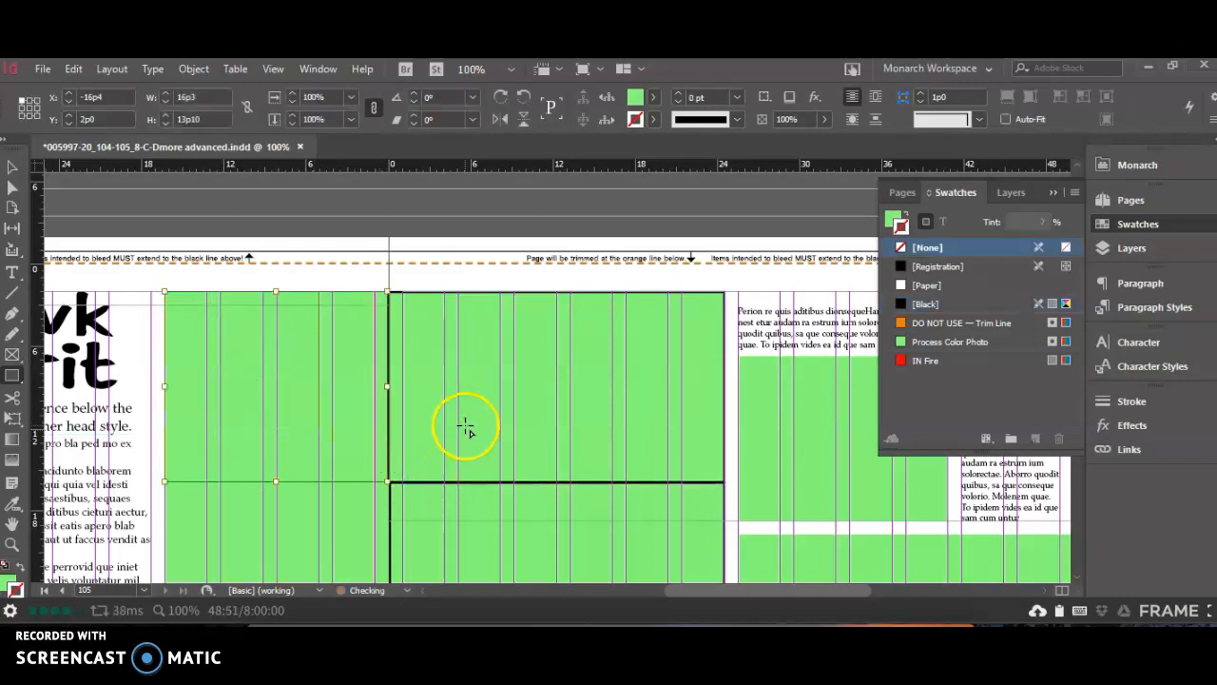
Give the new rectangle on the left page a 2 pt stroke in Black
left_click(655, 121)
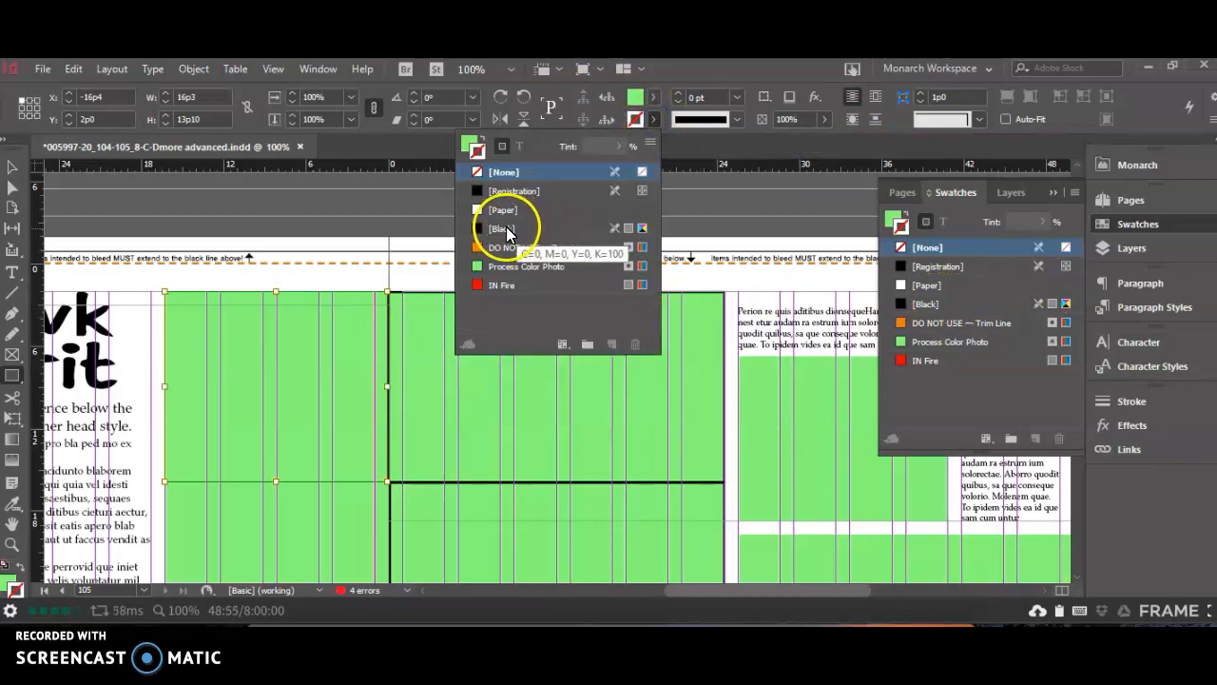
left_click(507, 231)
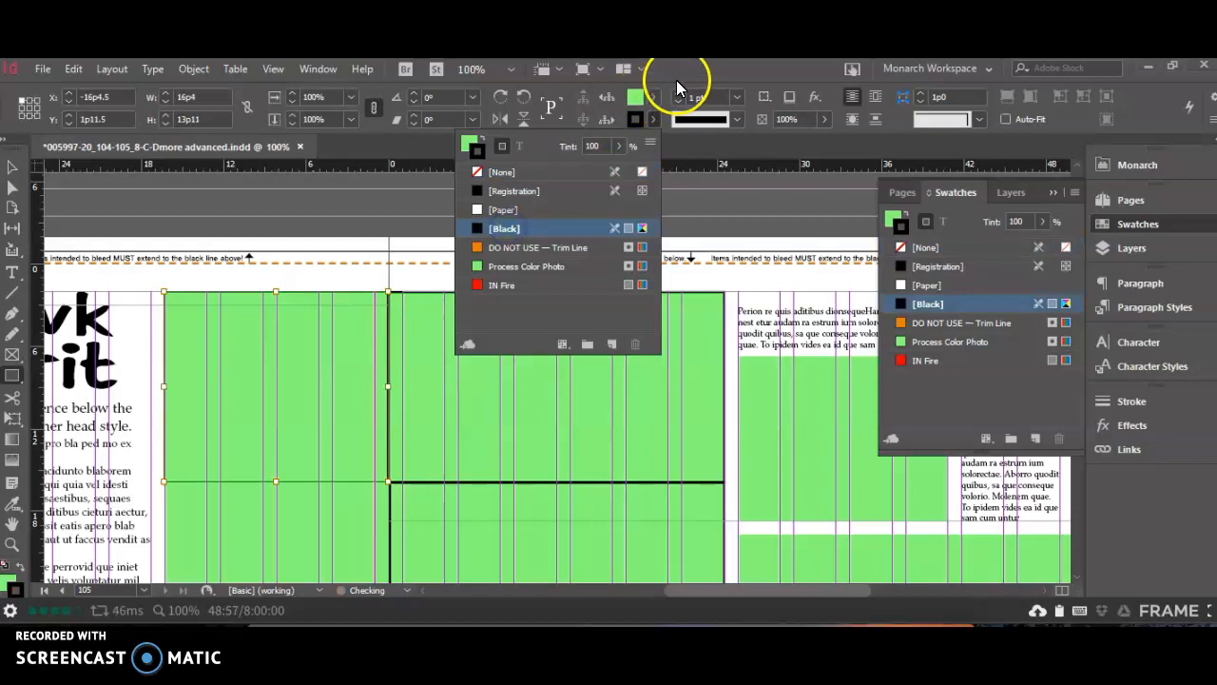
left_click(678, 95)
left_click(679, 94)
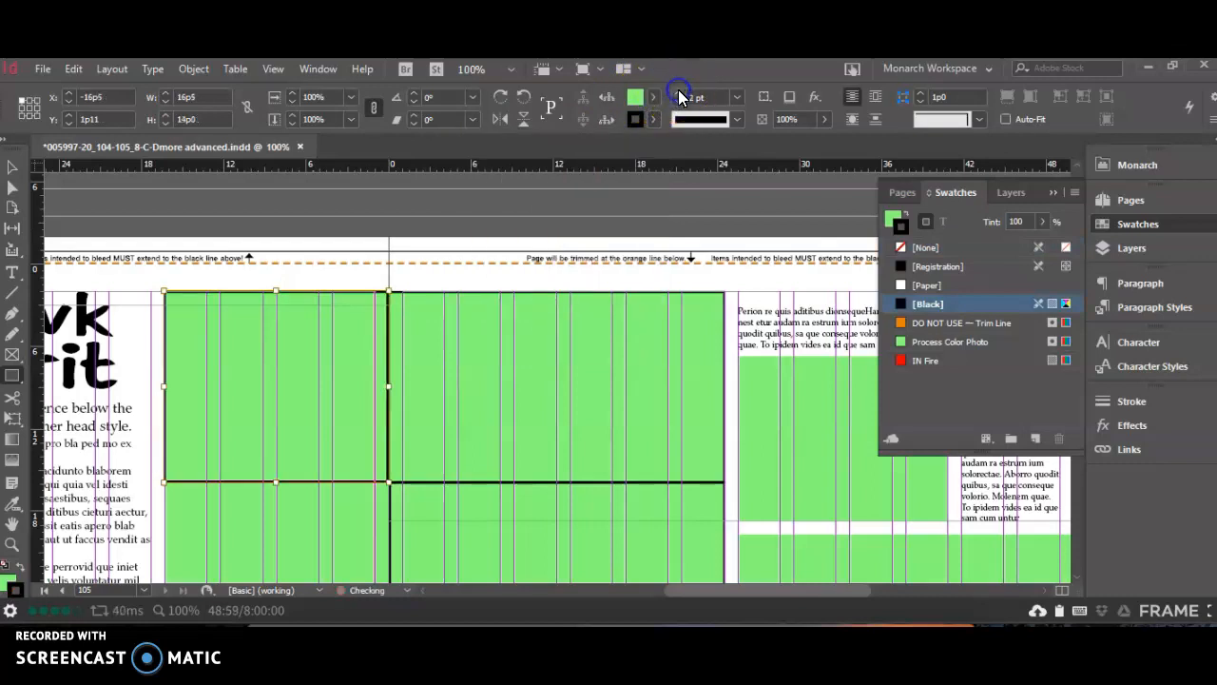
Draw another rectangle about 16p6 by 14p0 directly below the left-page bordered rectangle, ending at the spread's center line
scroll(611, 333, "down", 3)
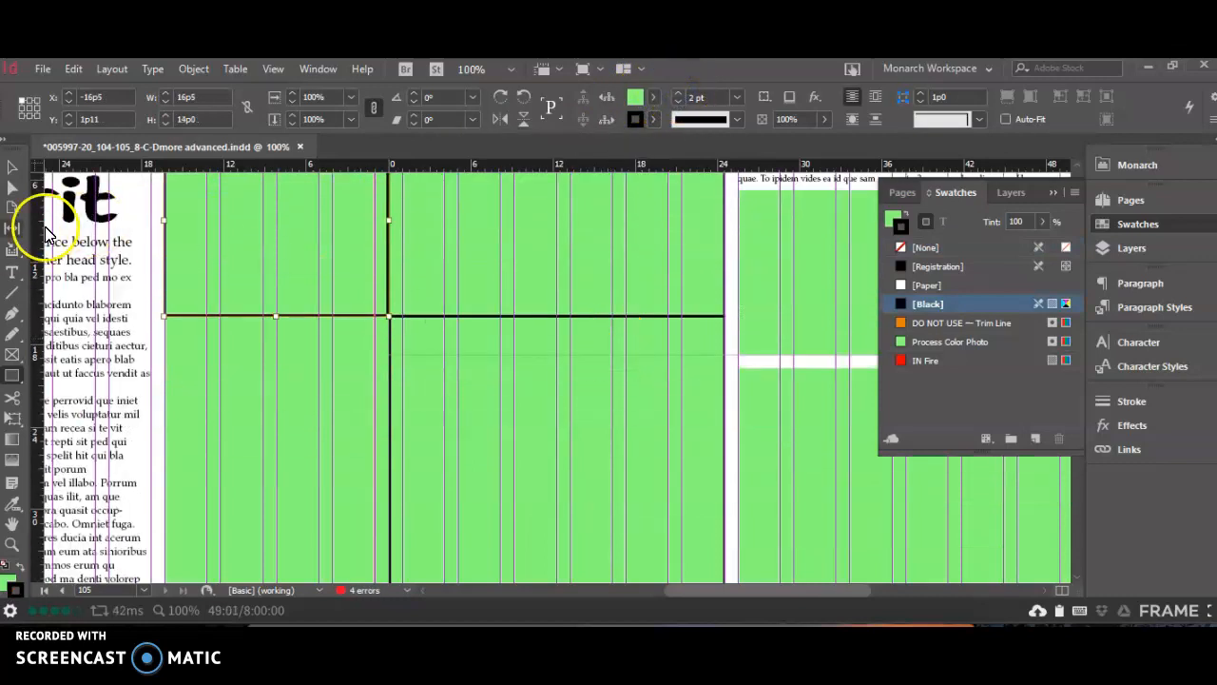
left_click(12, 373)
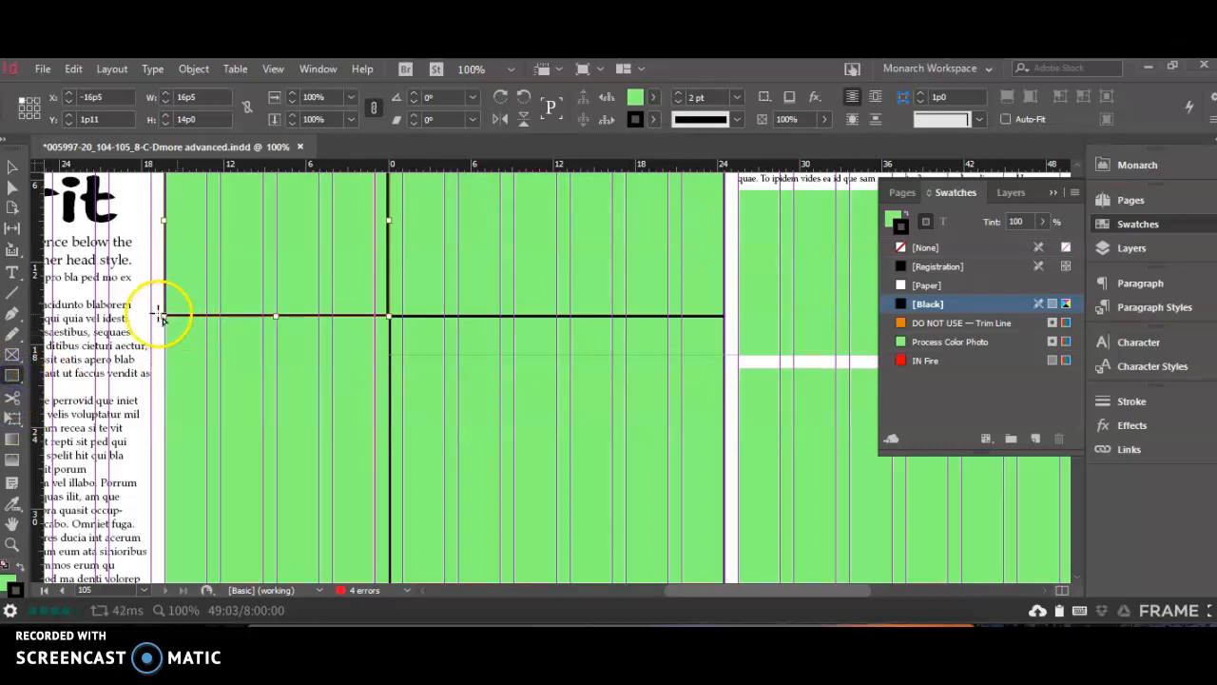
left_click_drag(163, 318, 390, 508)
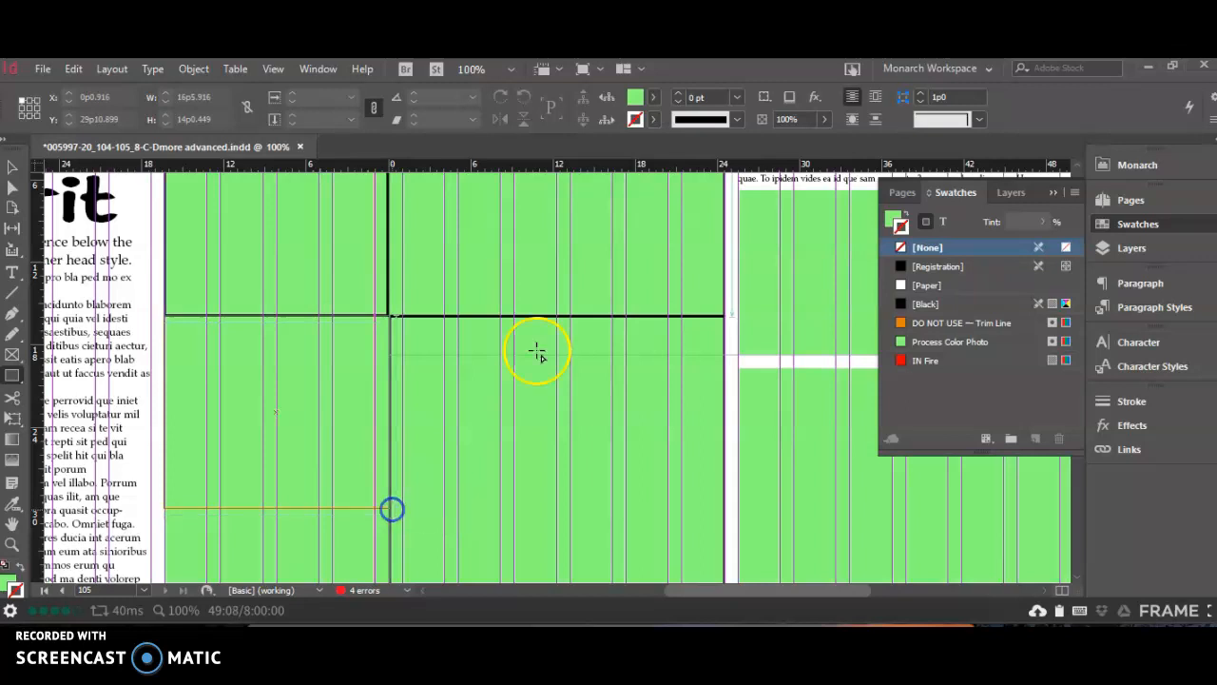
Set a 2 pt Black stroke on the second left-page rectangle
left_click(653, 118)
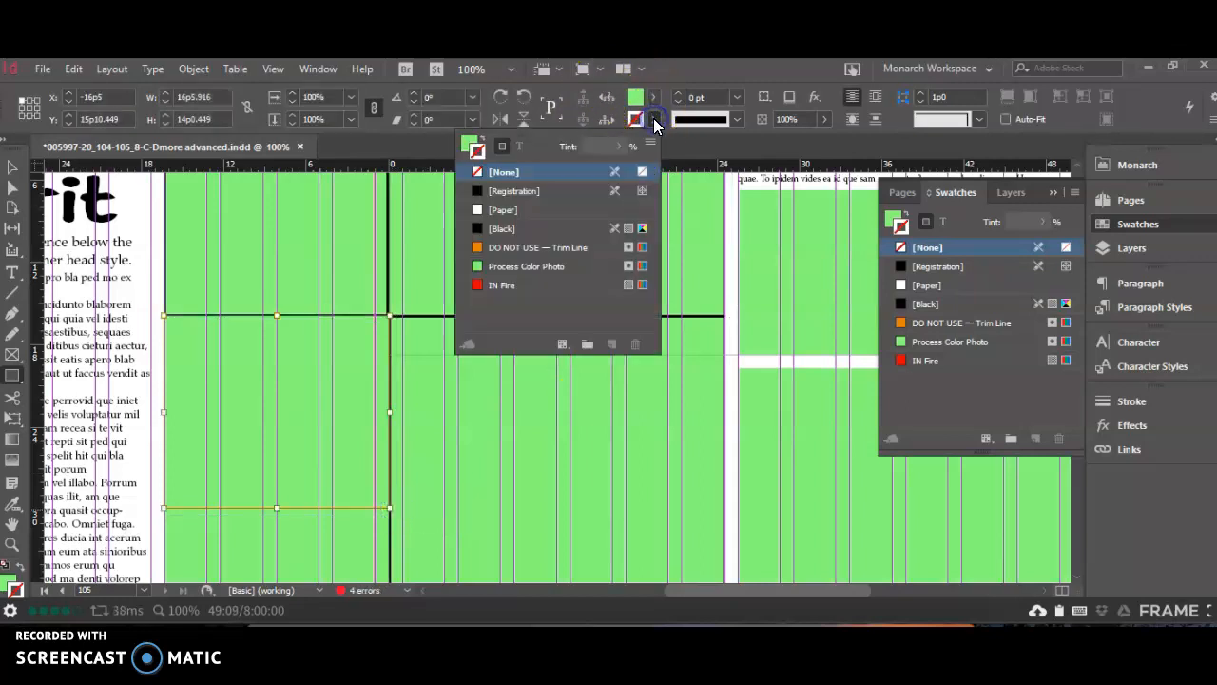
left_click(523, 230)
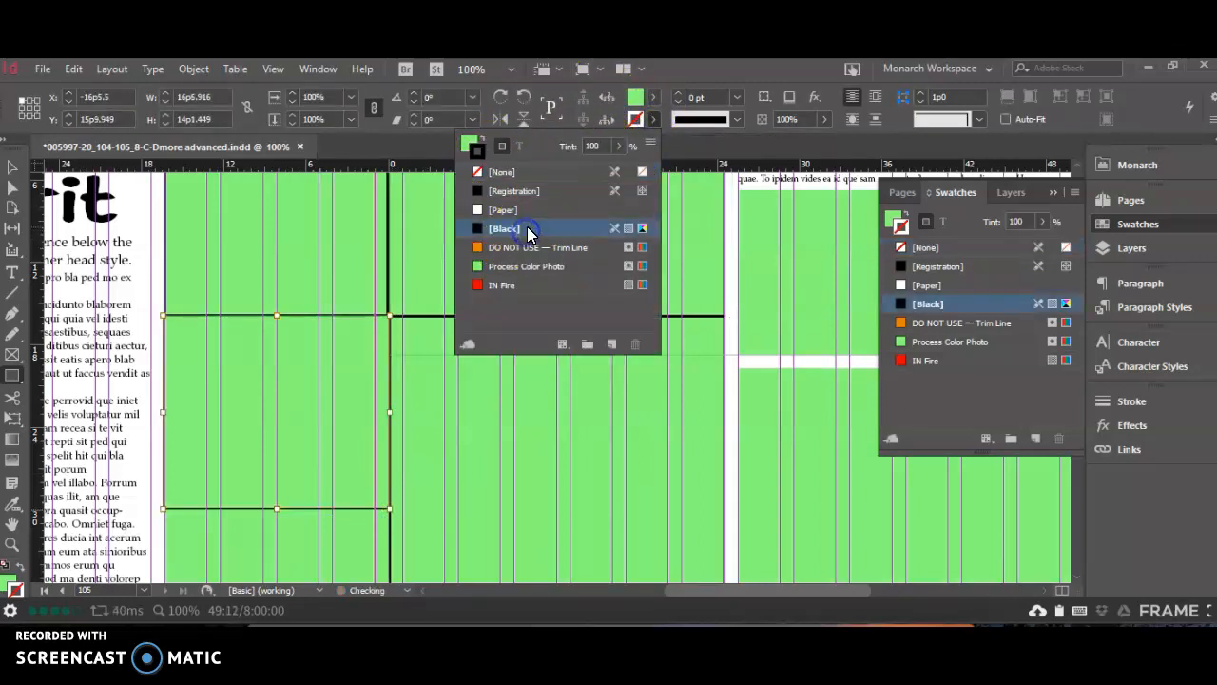
left_click(679, 90)
left_click(679, 92)
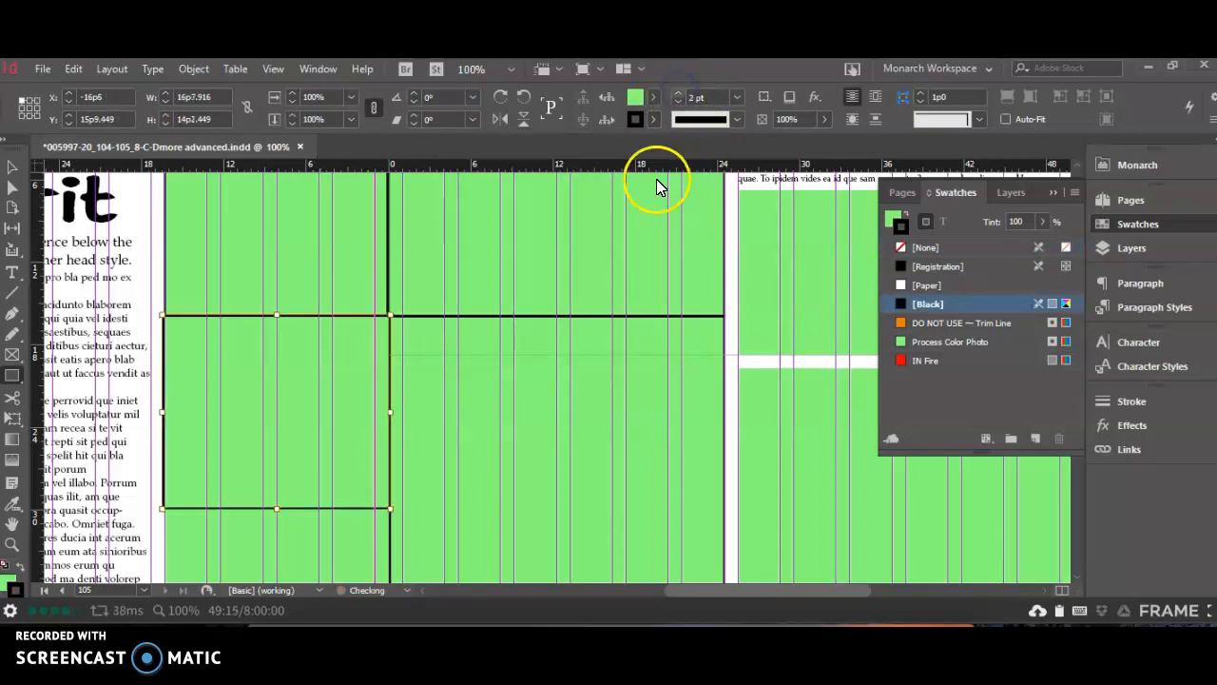
Draw a rectangle about 16p6 by 9p4 over the lowest left-page part of the large photo and give it a 2 pt Black stroke
scroll(652, 190, "down", 3)
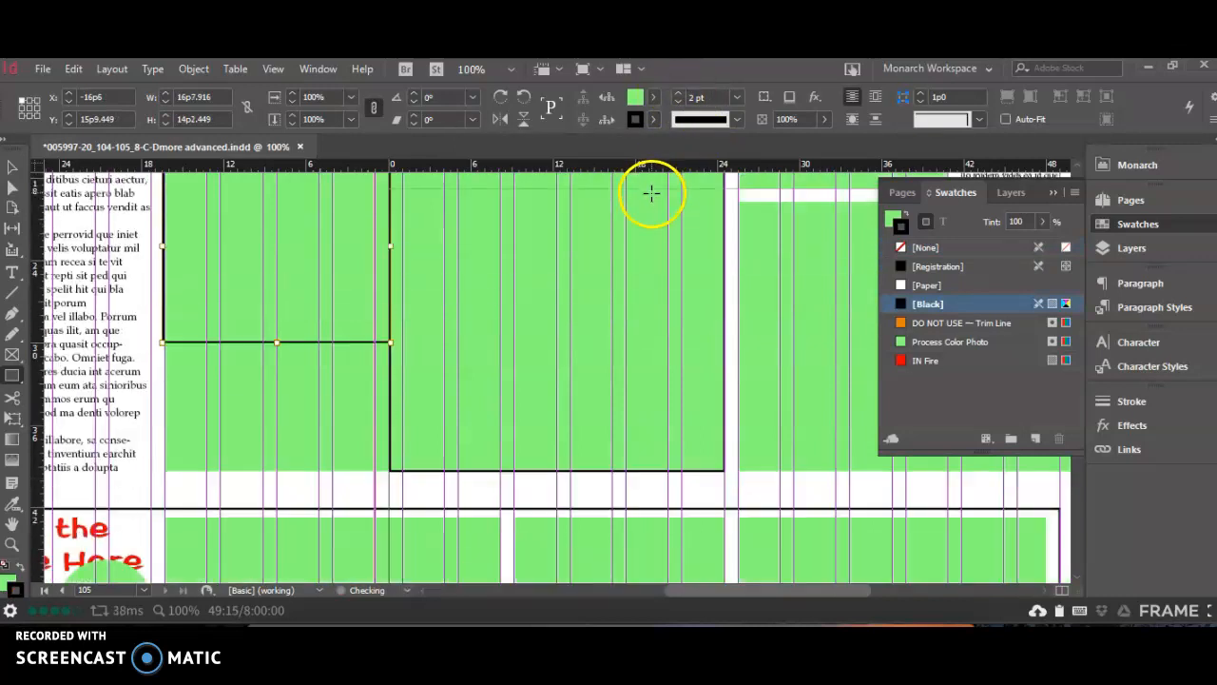
left_click(165, 342)
left_click_drag(166, 342, 390, 470)
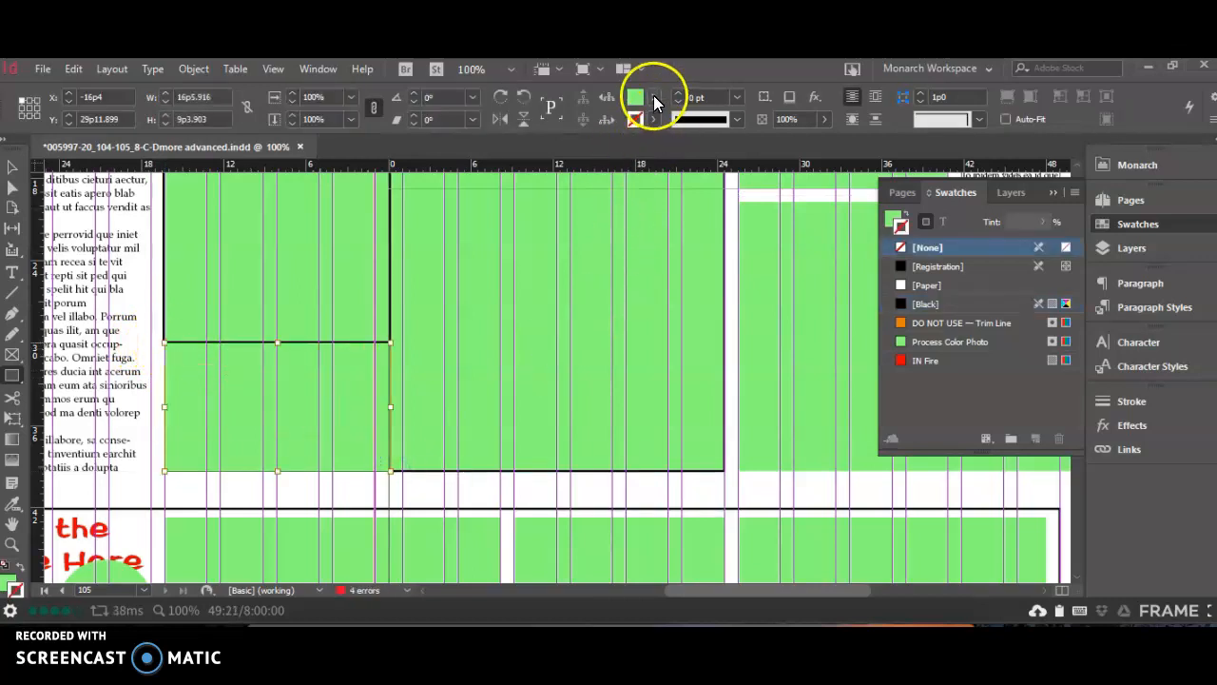
left_click(679, 93)
left_click(679, 93)
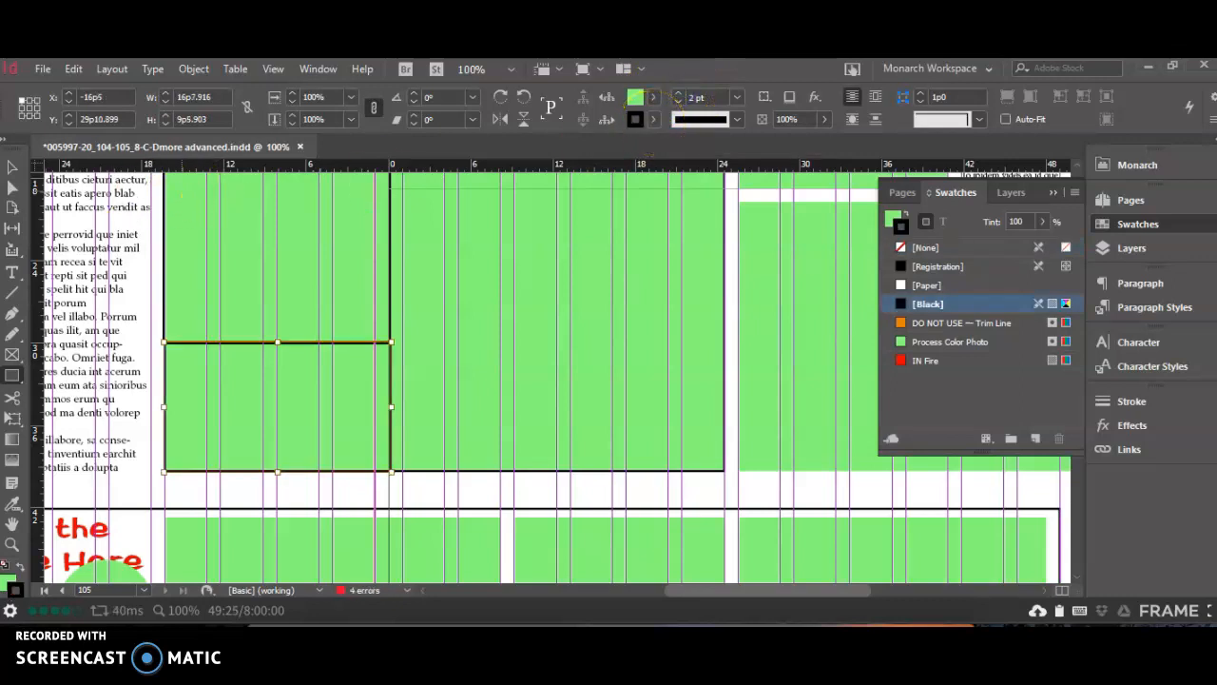
left_click(10, 167)
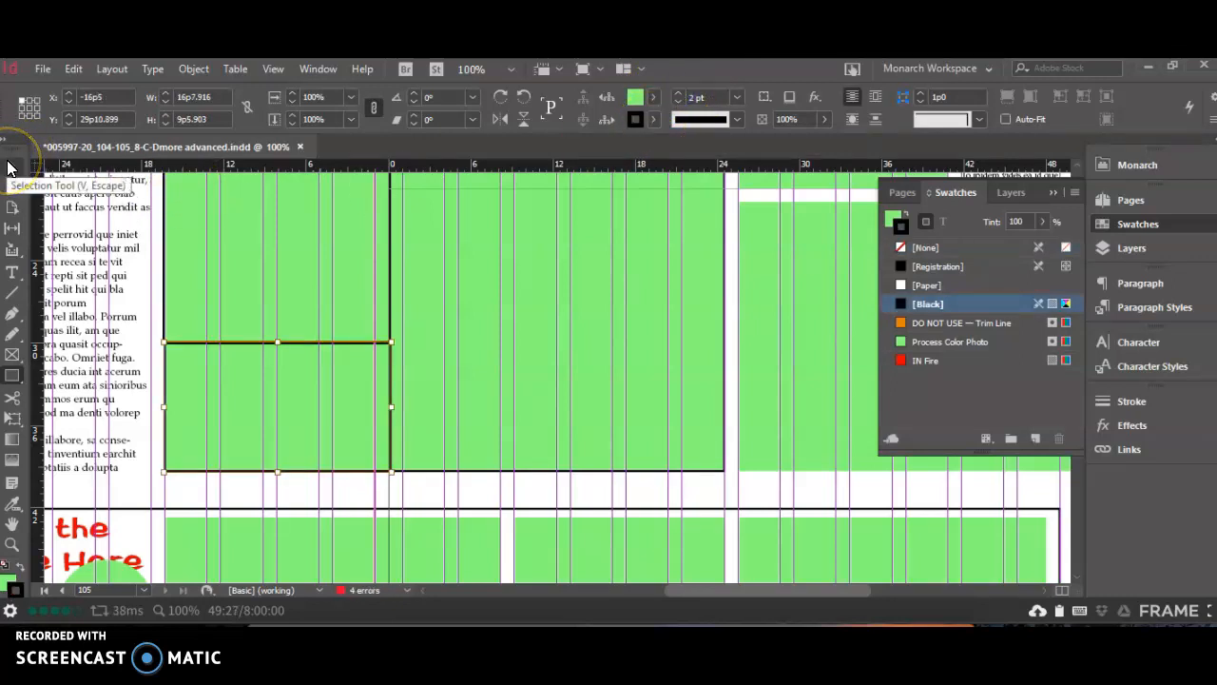
Examine the edge coordinates of the bordered boxes where they meet at the spread's center line, using different transform reference points
scroll(292, 420, "down", 1)
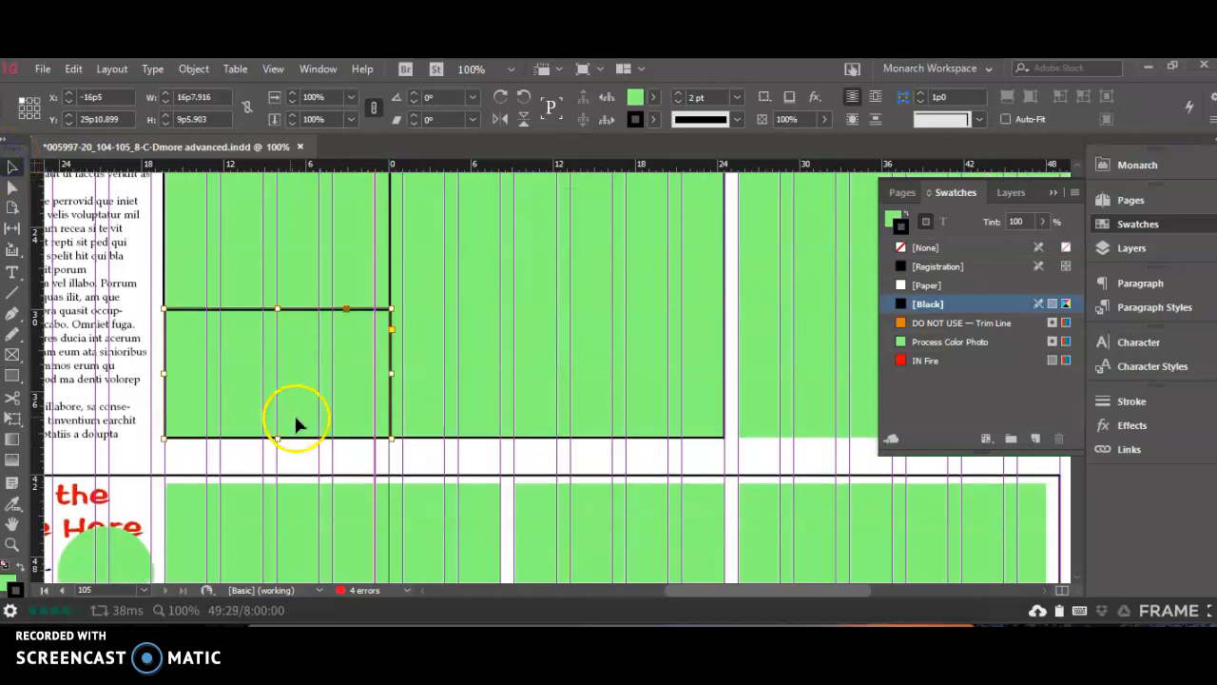
scroll(354, 429, "up", 4)
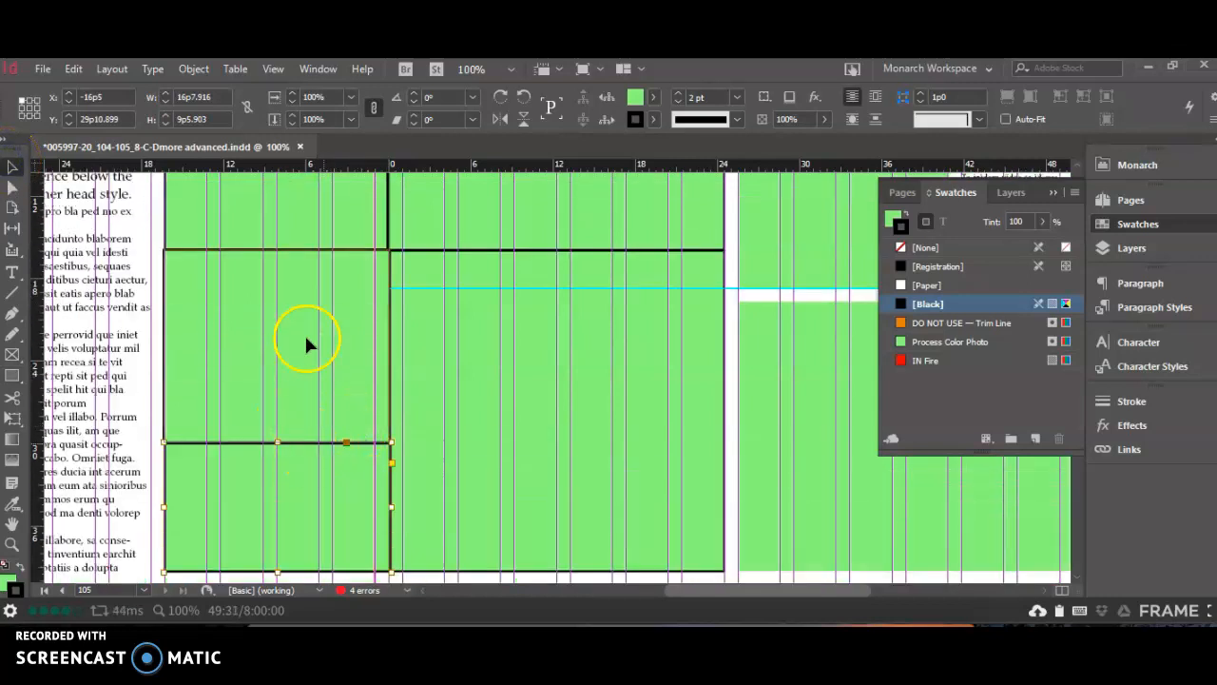
scroll(411, 377, "up", 5)
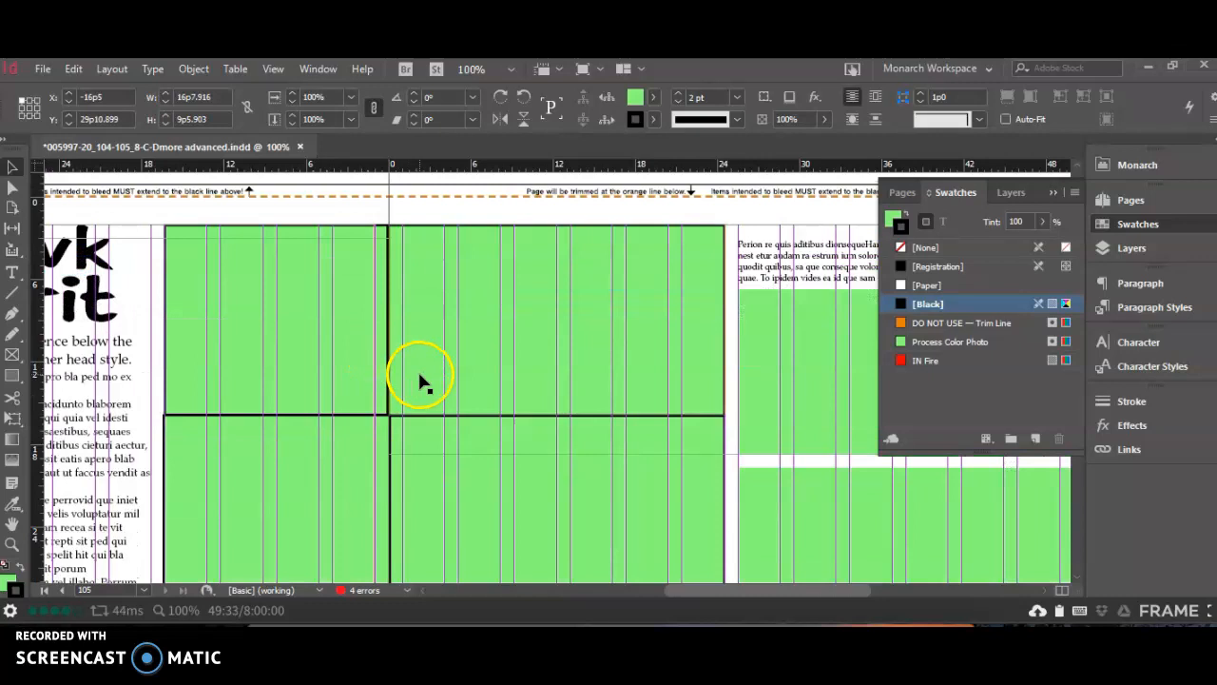
left_click(418, 416)
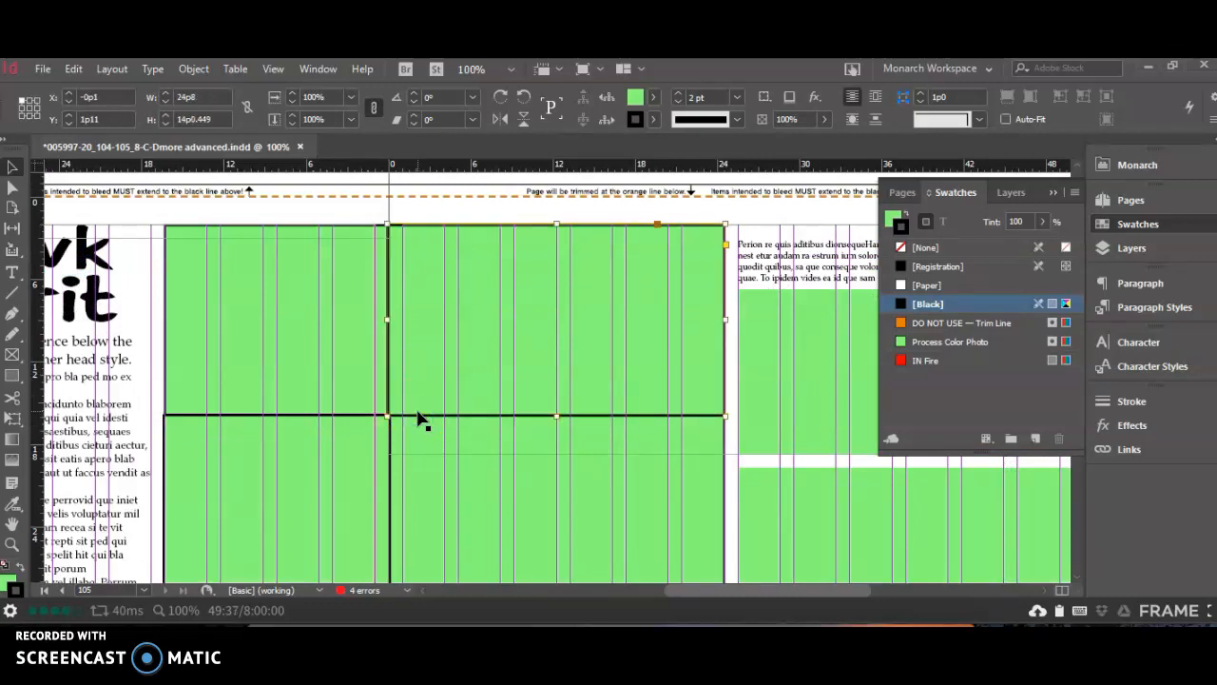
key("ctrl+2")
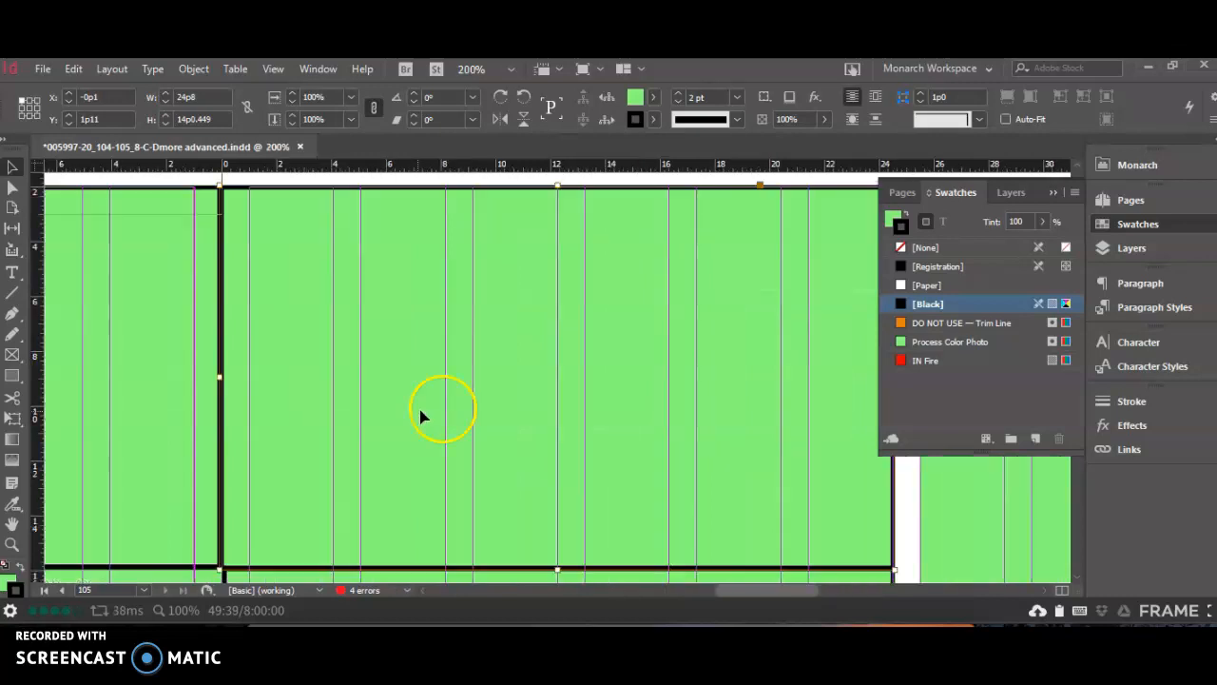
scroll(502, 335, "down", 3)
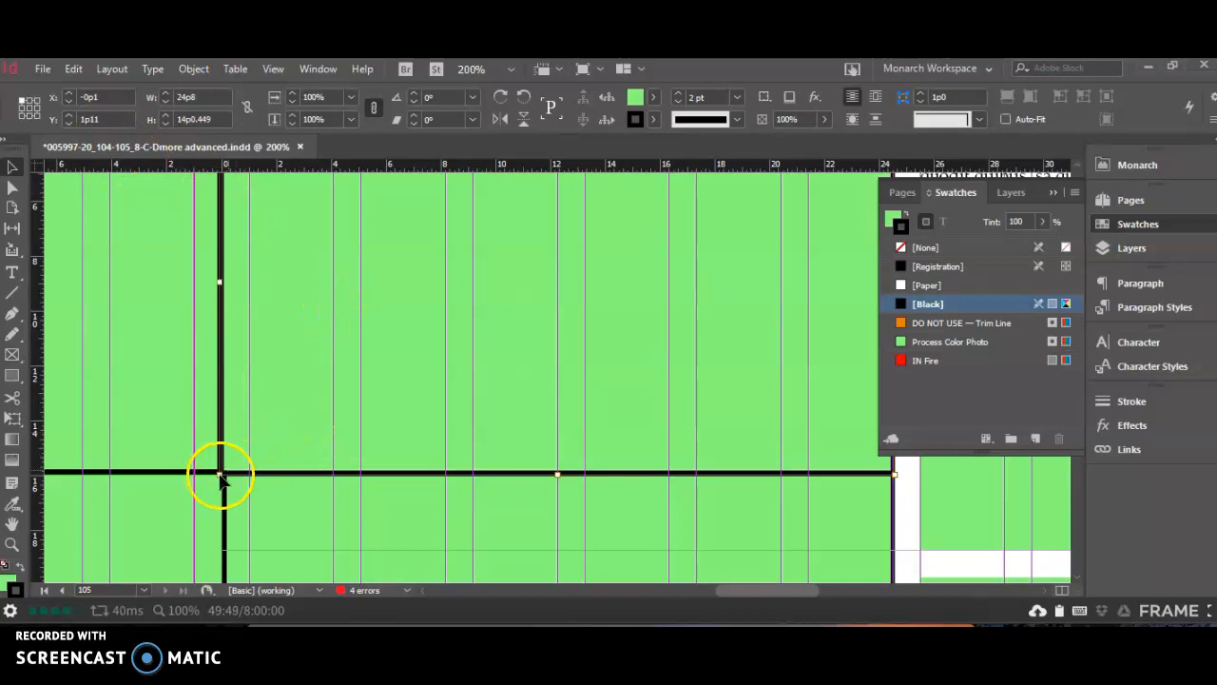
left_click(37, 115)
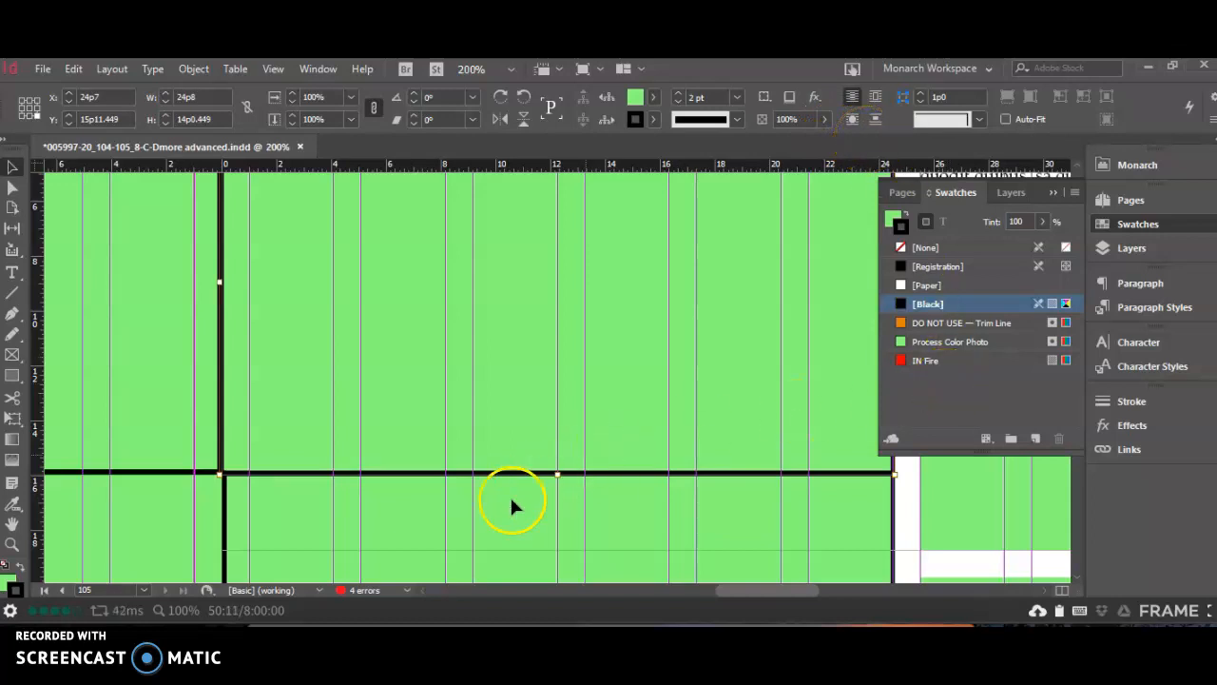
left_click(466, 508)
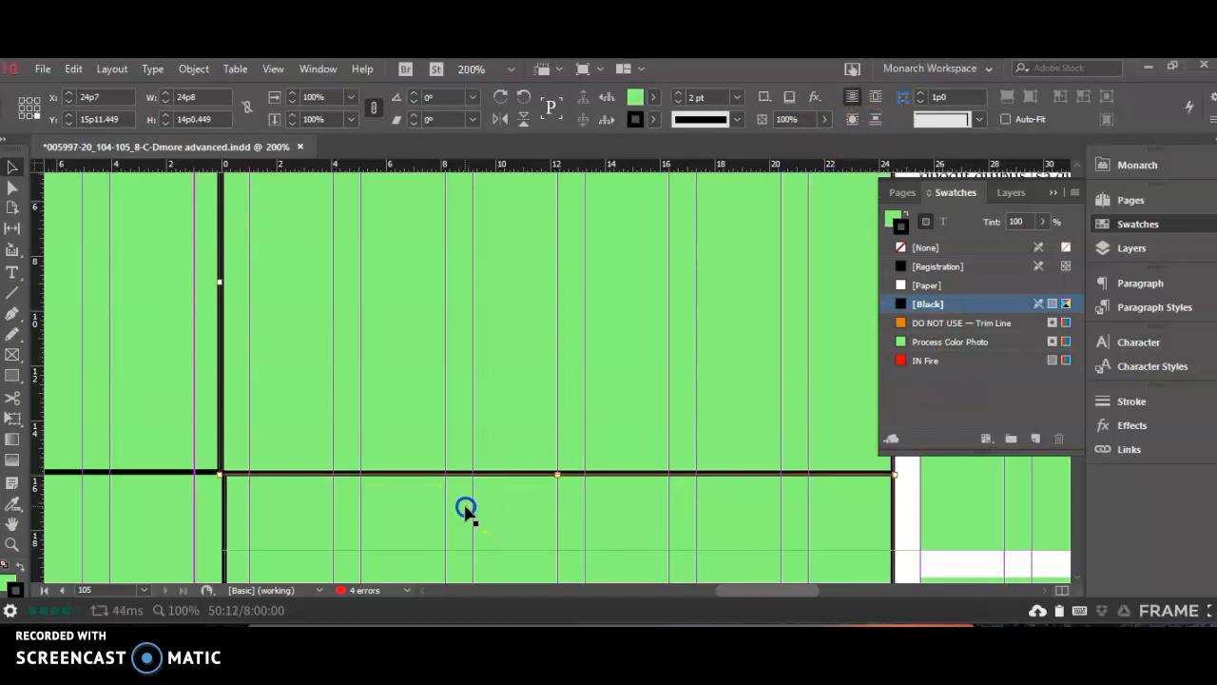
left_click(23, 99)
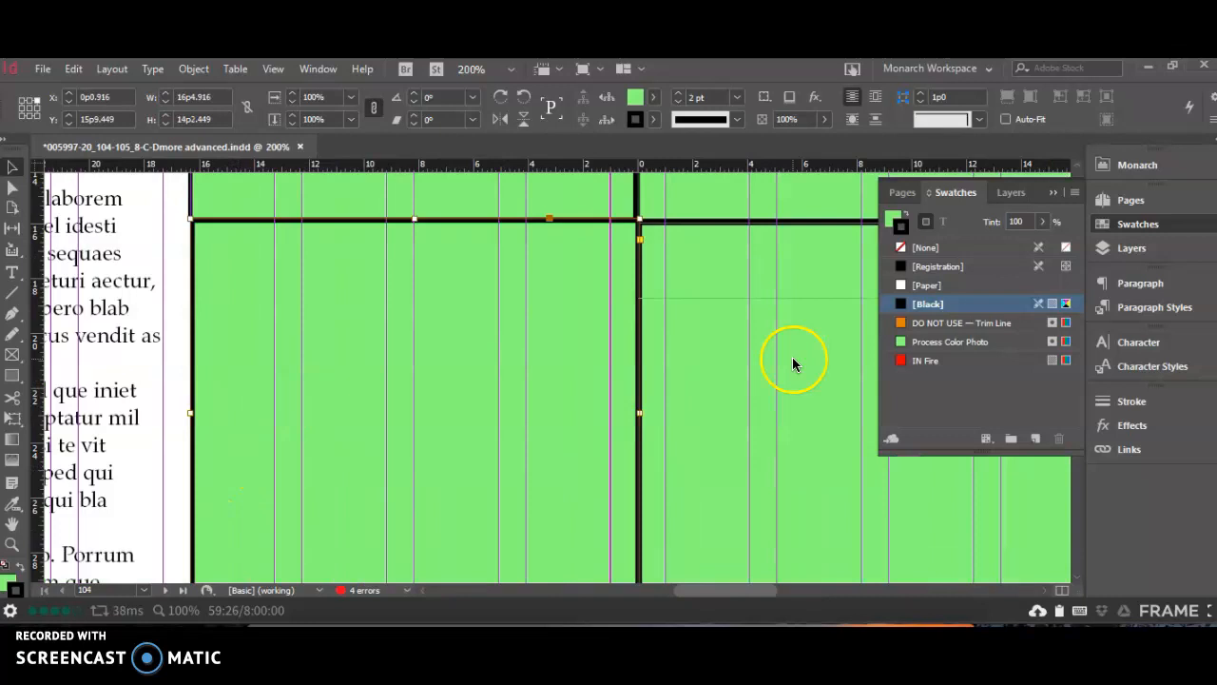
scroll(792, 356, "up", 3)
left_click(689, 254)
left_click(665, 297)
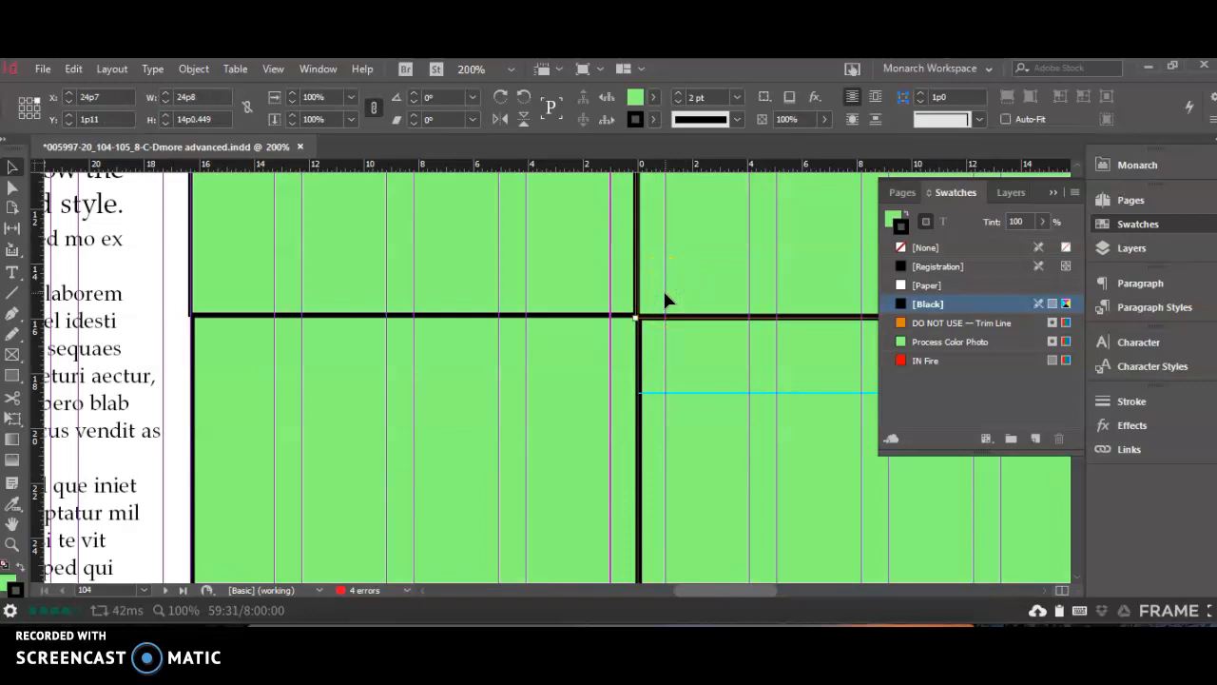
left_click(690, 377)
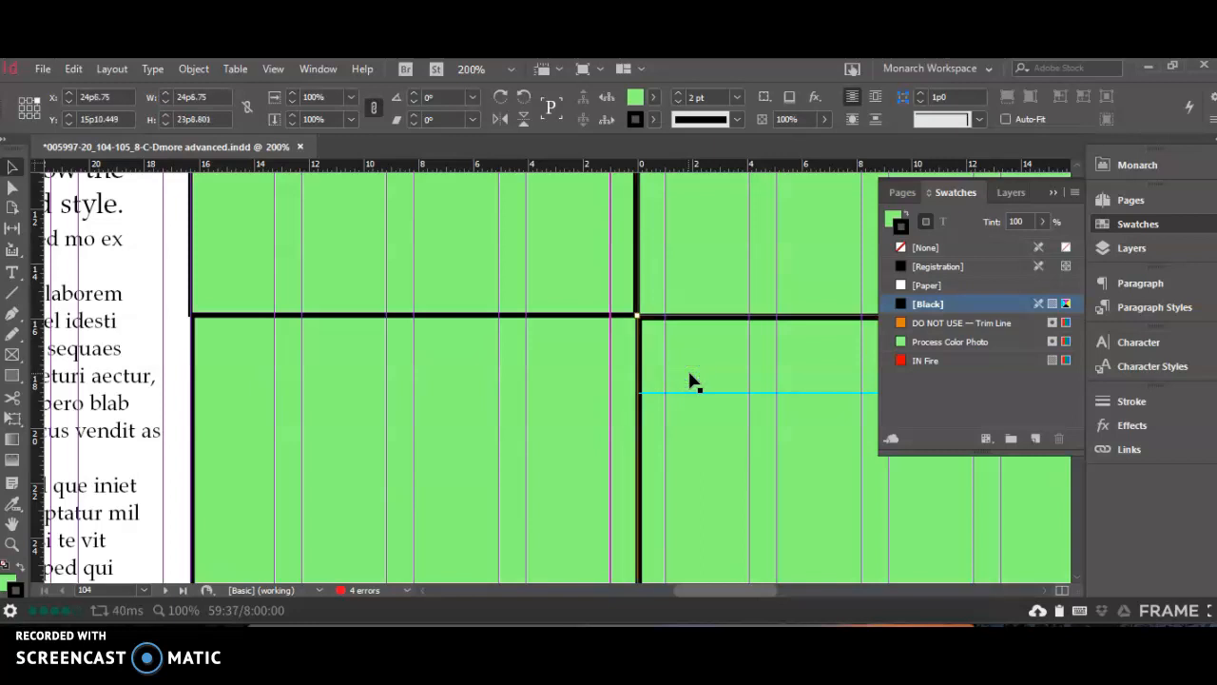
Resize the middle left-page box so its right edge sits on the spread's center line at X 0p0, with a width of 16p4
left_click(177, 350)
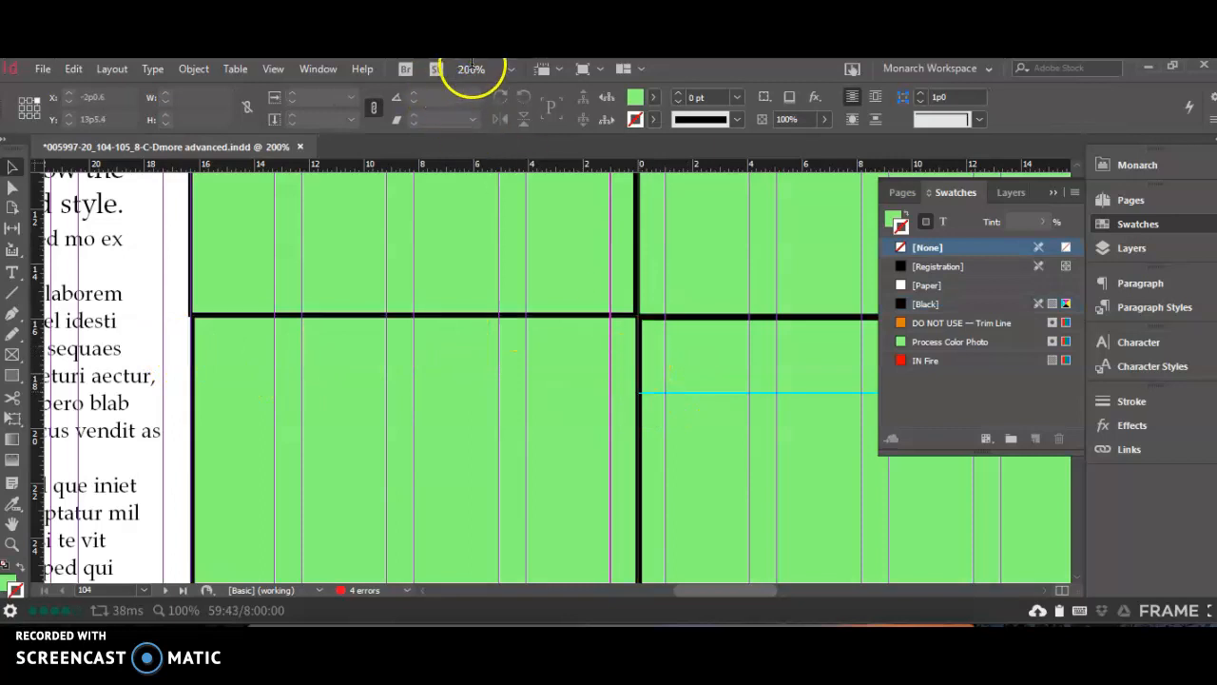
left_click(510, 70)
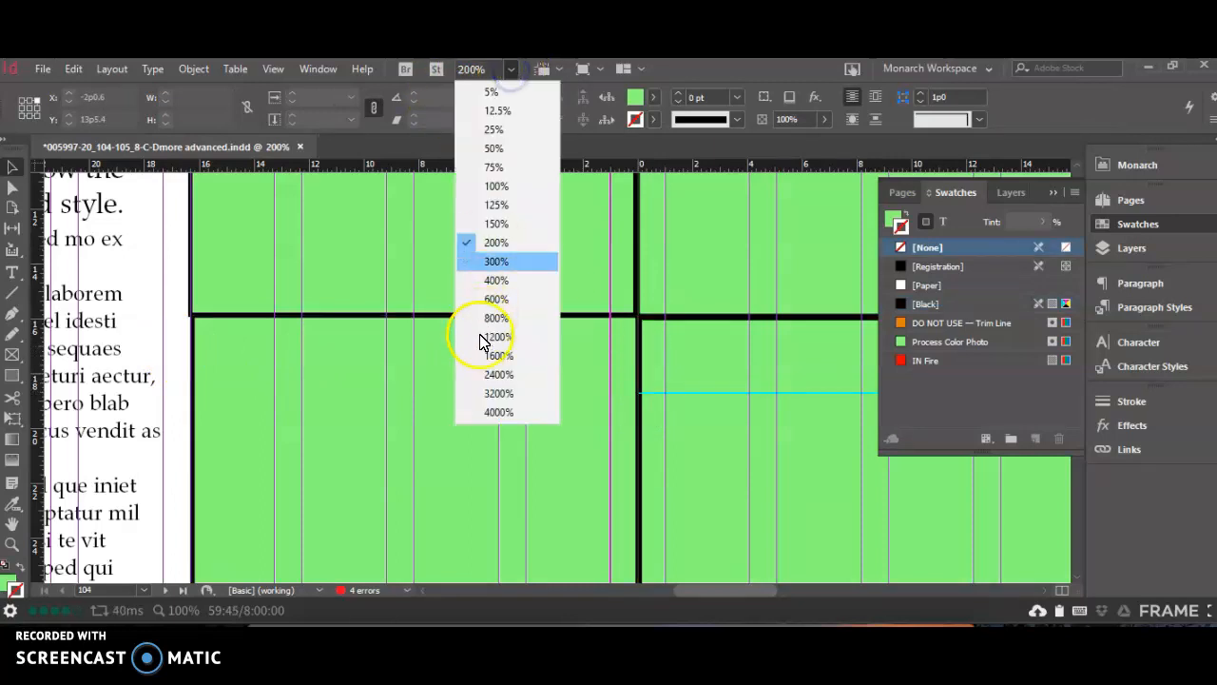
left_click(491, 266)
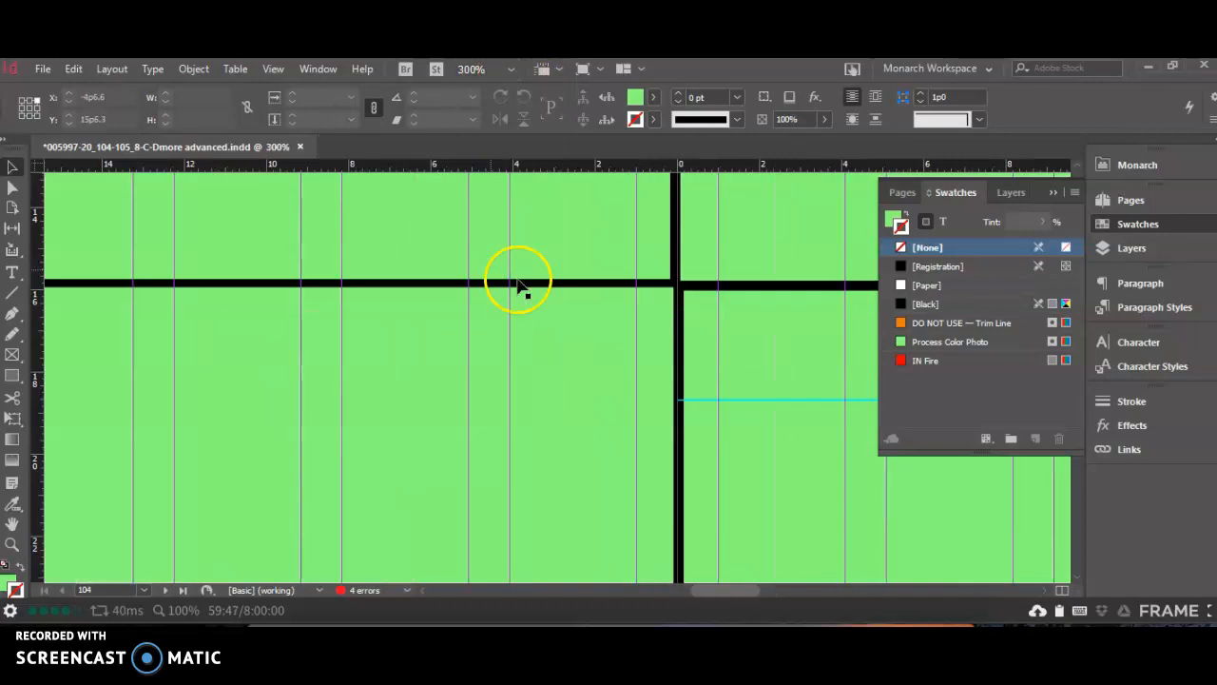
left_click(485, 70)
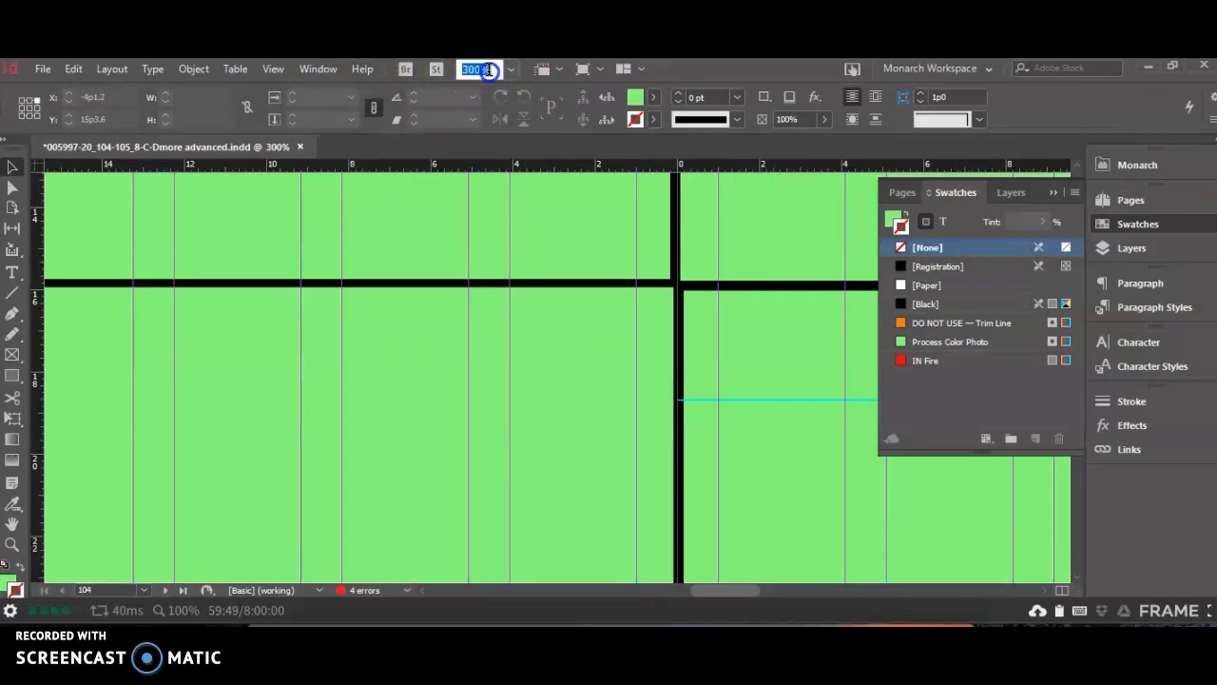
left_click(511, 69)
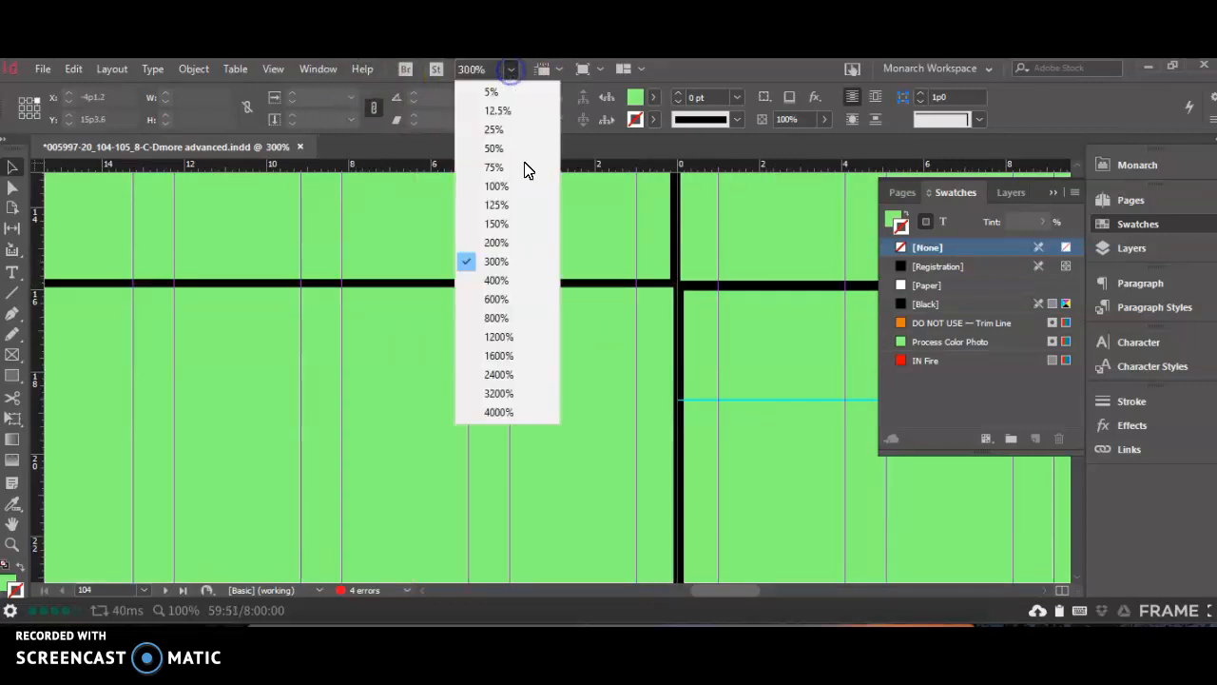
left_click(520, 281)
left_click(703, 335)
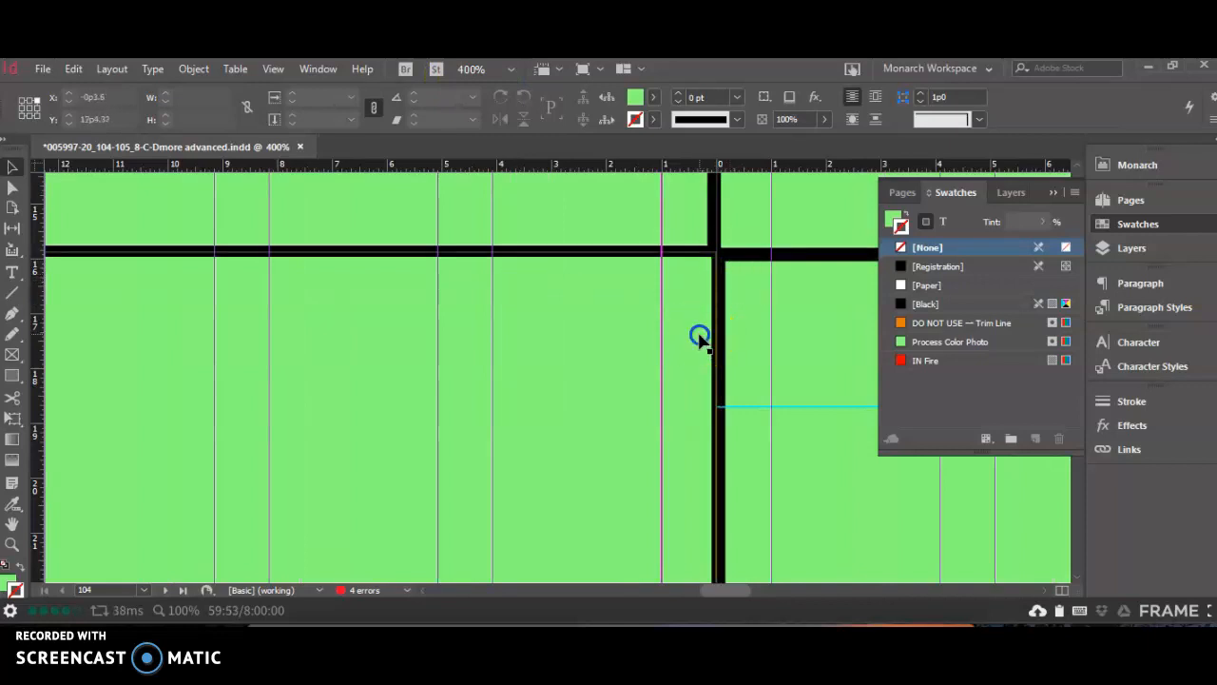
scroll(770, 487, "down", 1)
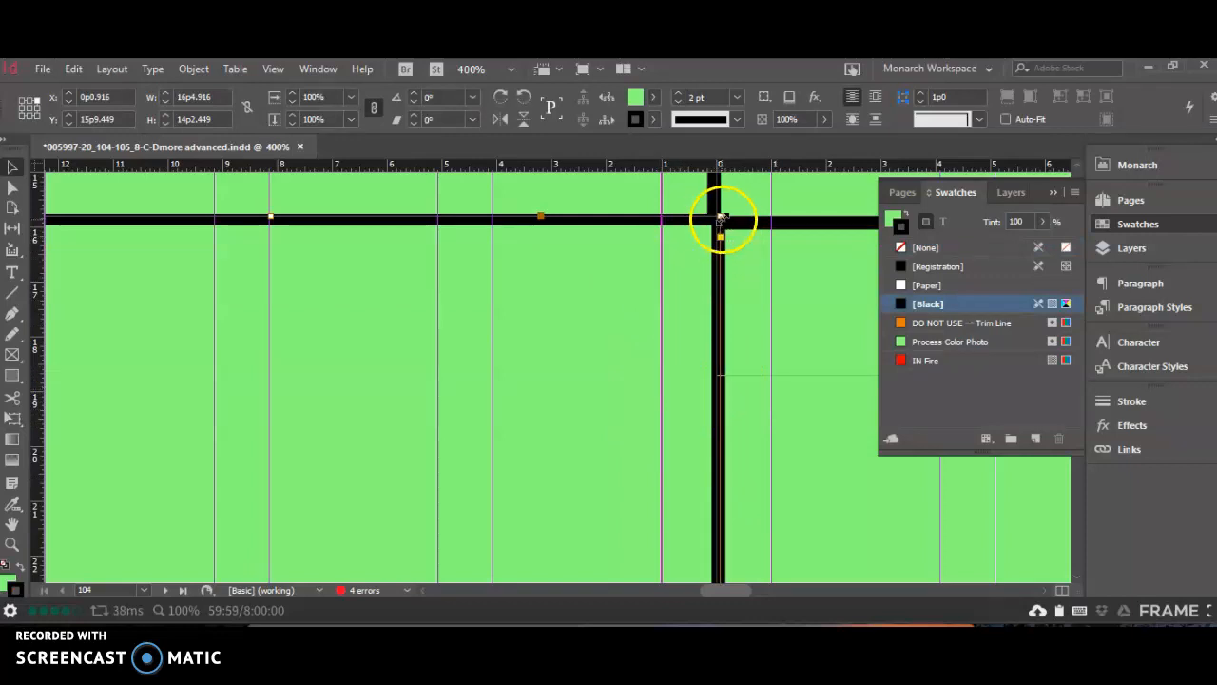
left_click_drag(719, 217, 708, 217)
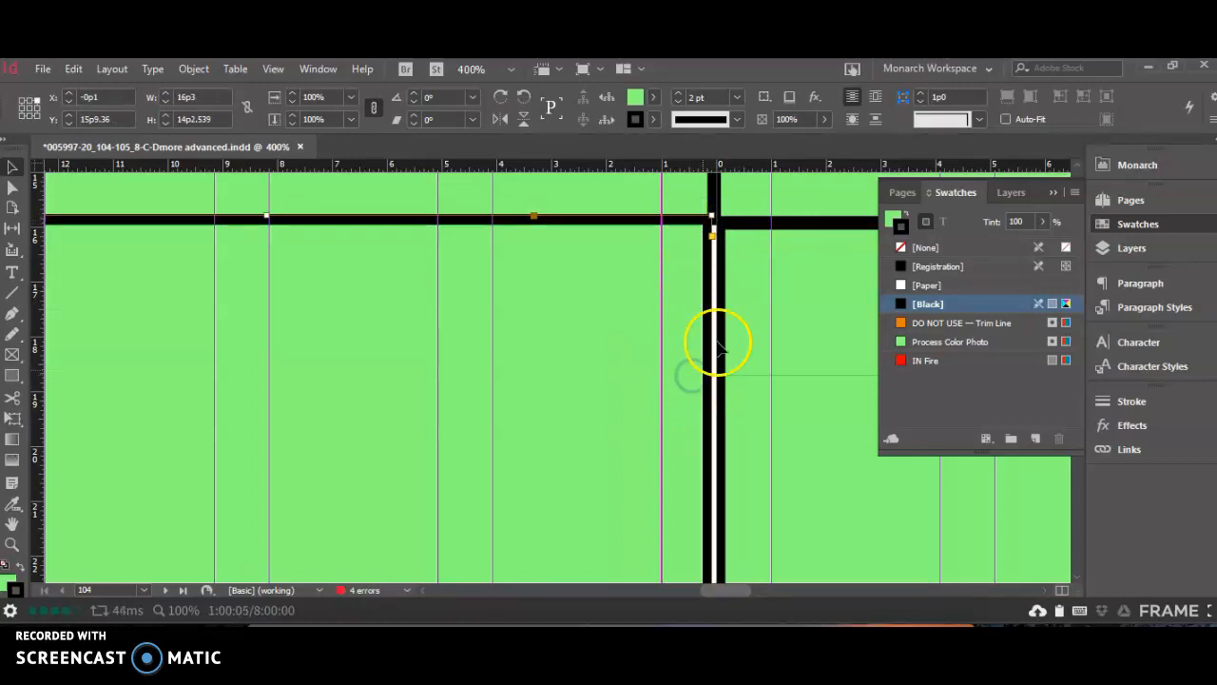
scroll(723, 352, "down", 1)
scroll(727, 350, "down", 1)
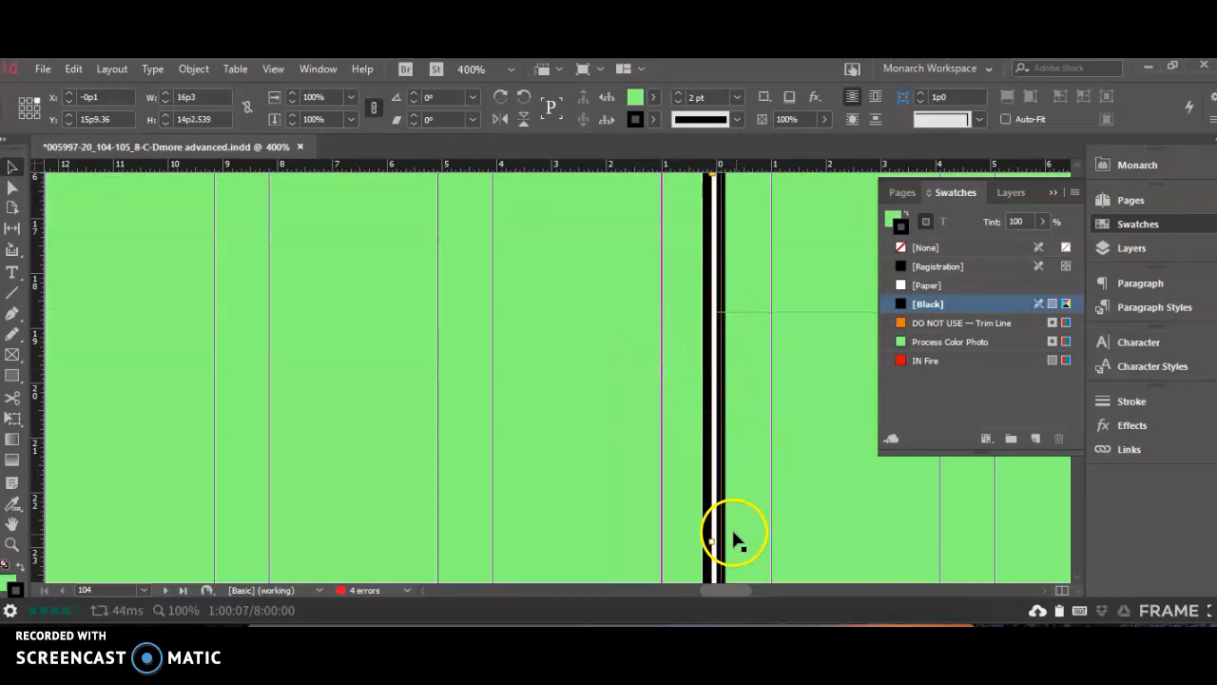
left_click_drag(711, 539, 717, 540)
Extend the left edge of the lower right-page box to overlap the adjoining left-page box's border, making it 24p7.75 wide
scroll(767, 494, "up", 5)
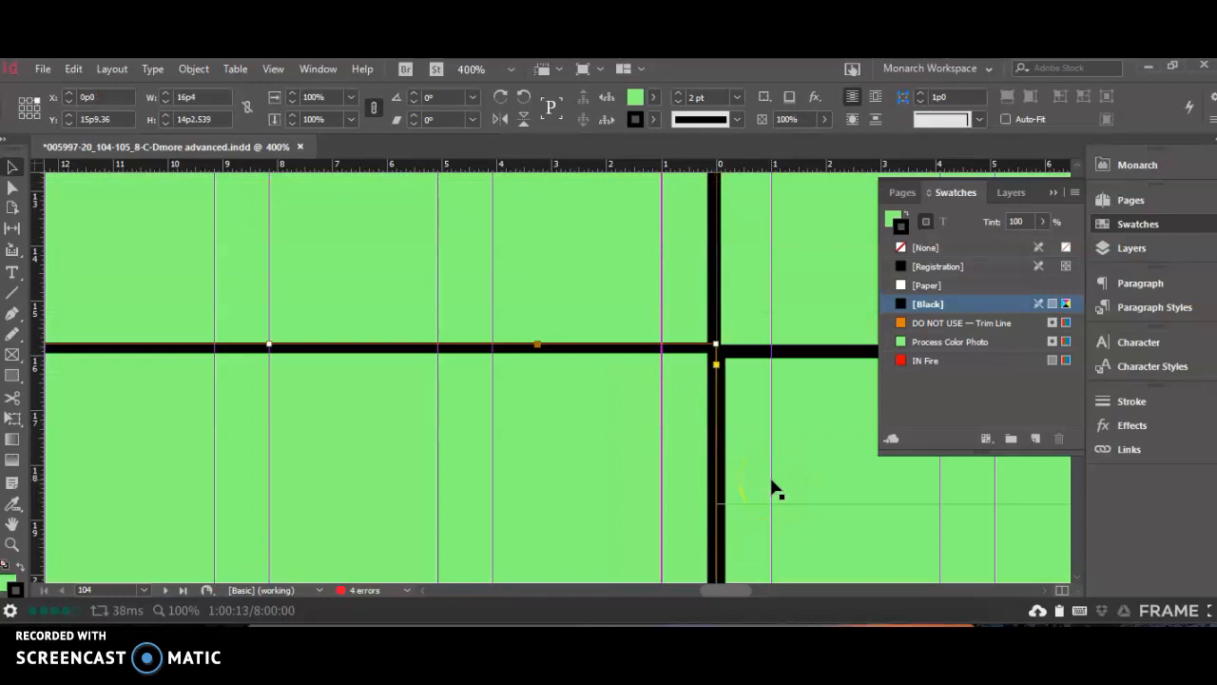
scroll(772, 487, "down", 5)
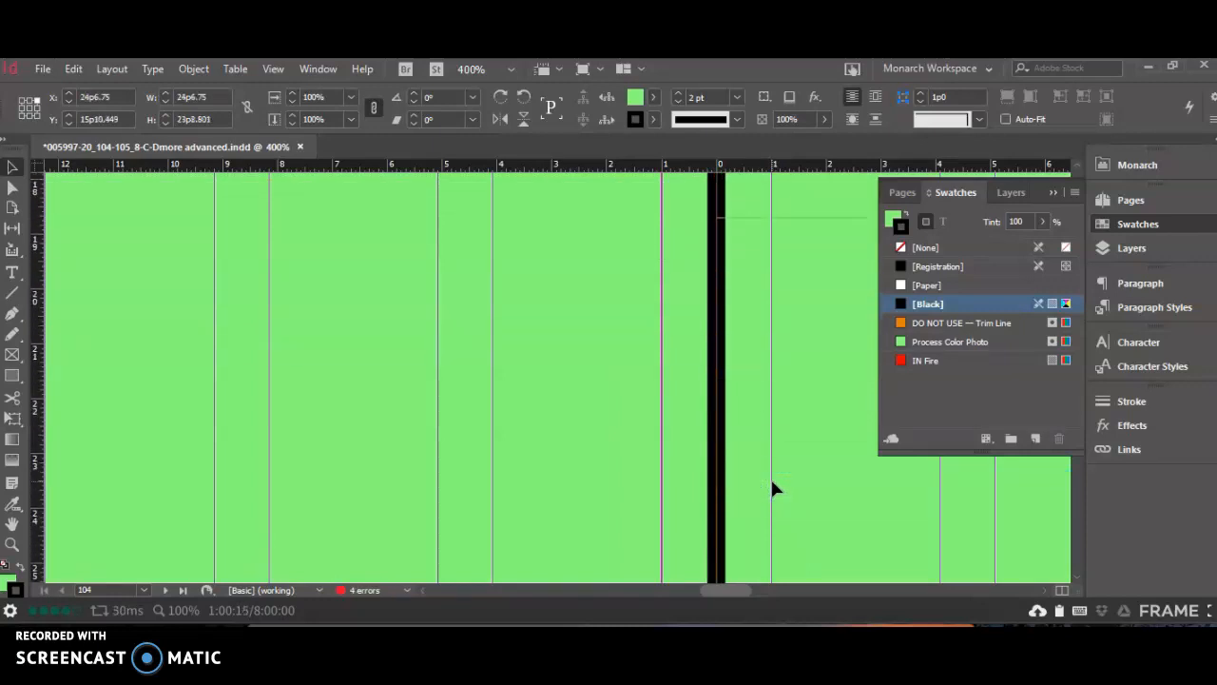
scroll(752, 521, "up", 5)
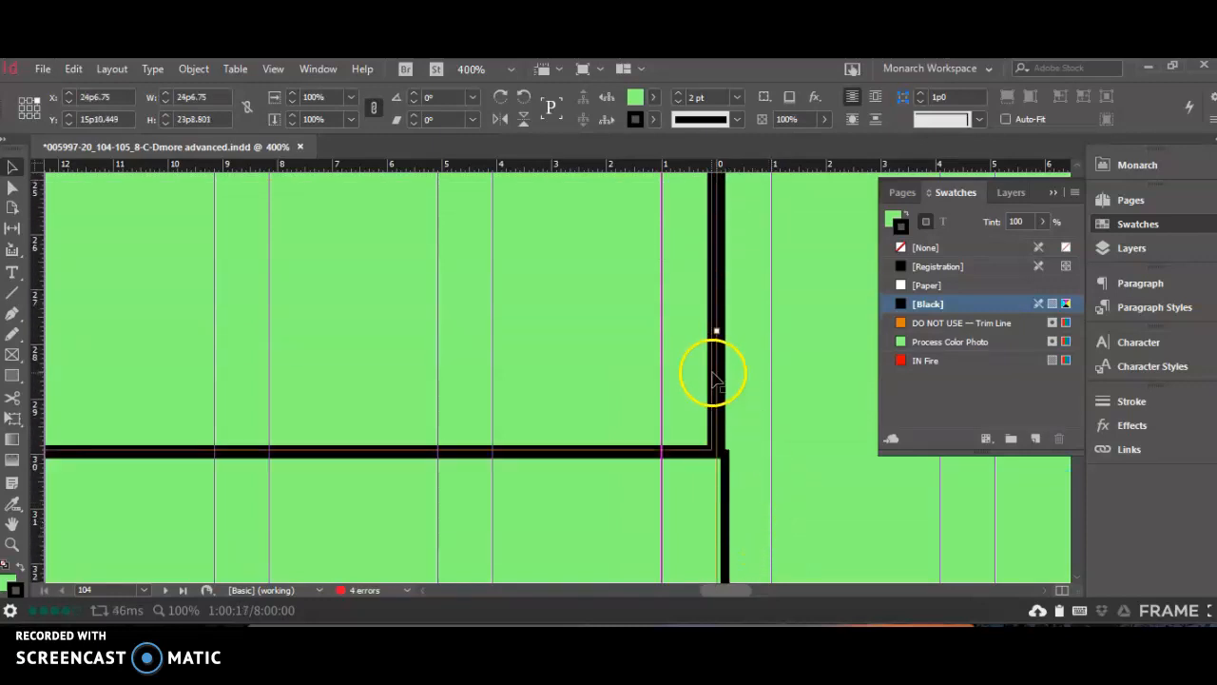
left_click_drag(717, 333, 711, 331)
Lower the top edge of the middle left-page box to Y 15p10.449, level with the top of the lower right-page box
scroll(779, 341, "up", 3)
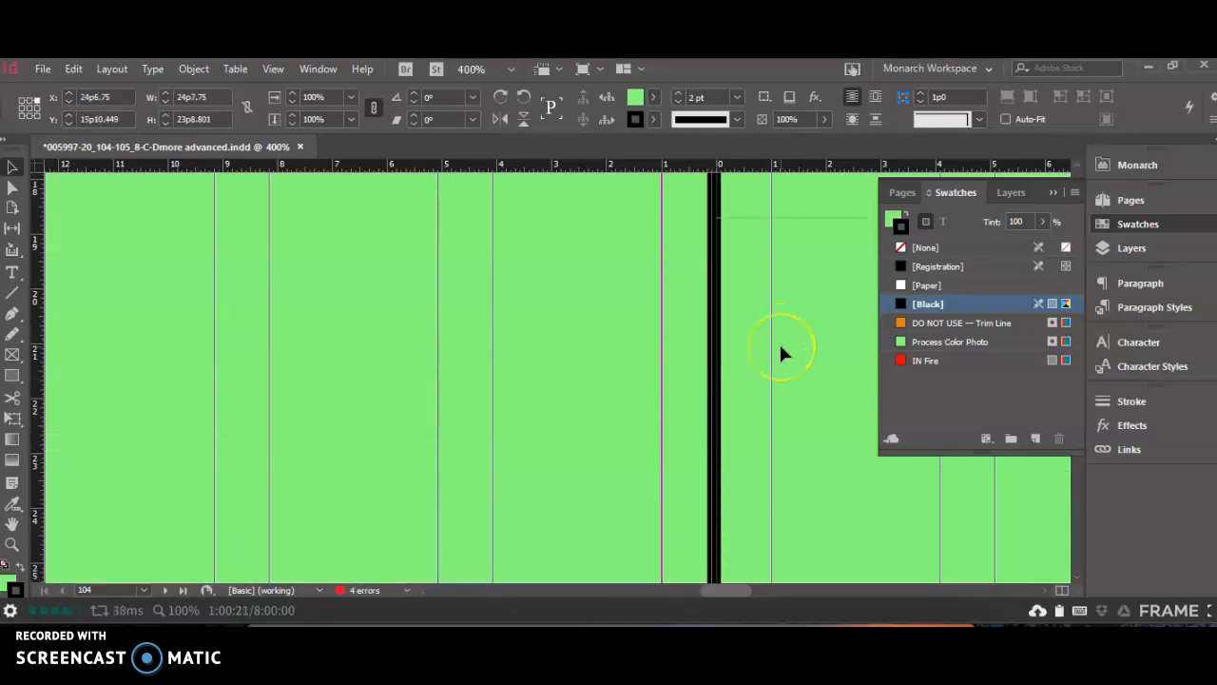
scroll(779, 353, "up", 4)
left_click(778, 354)
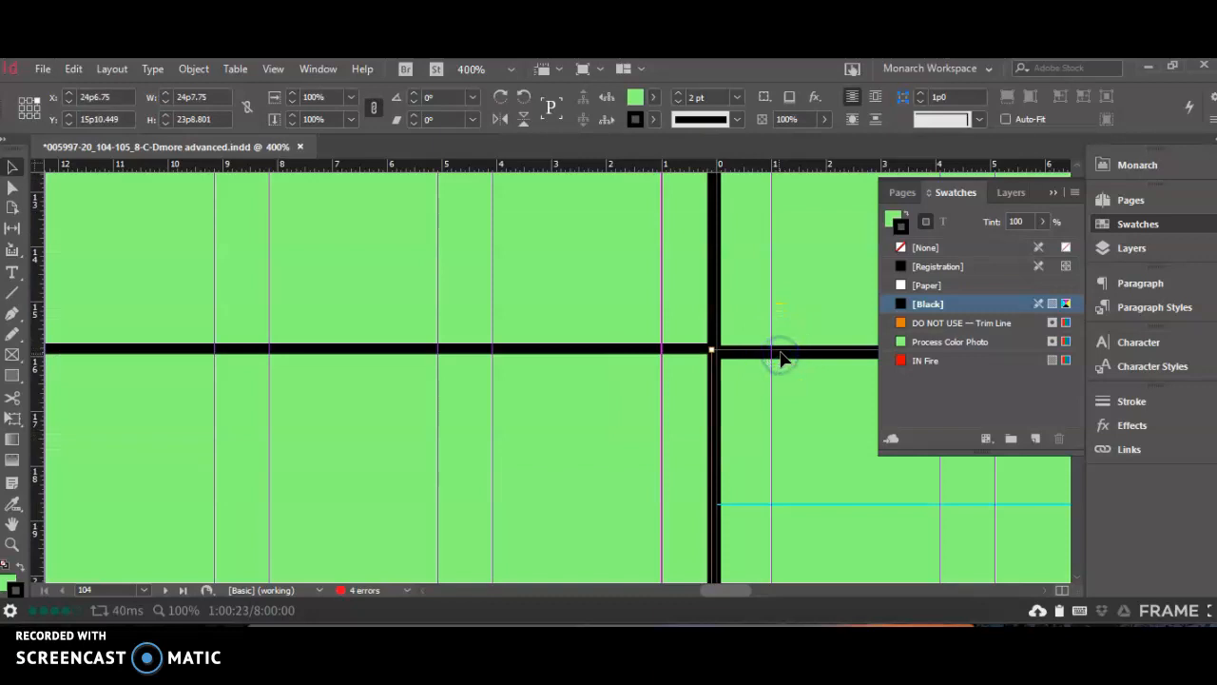
left_click(645, 348)
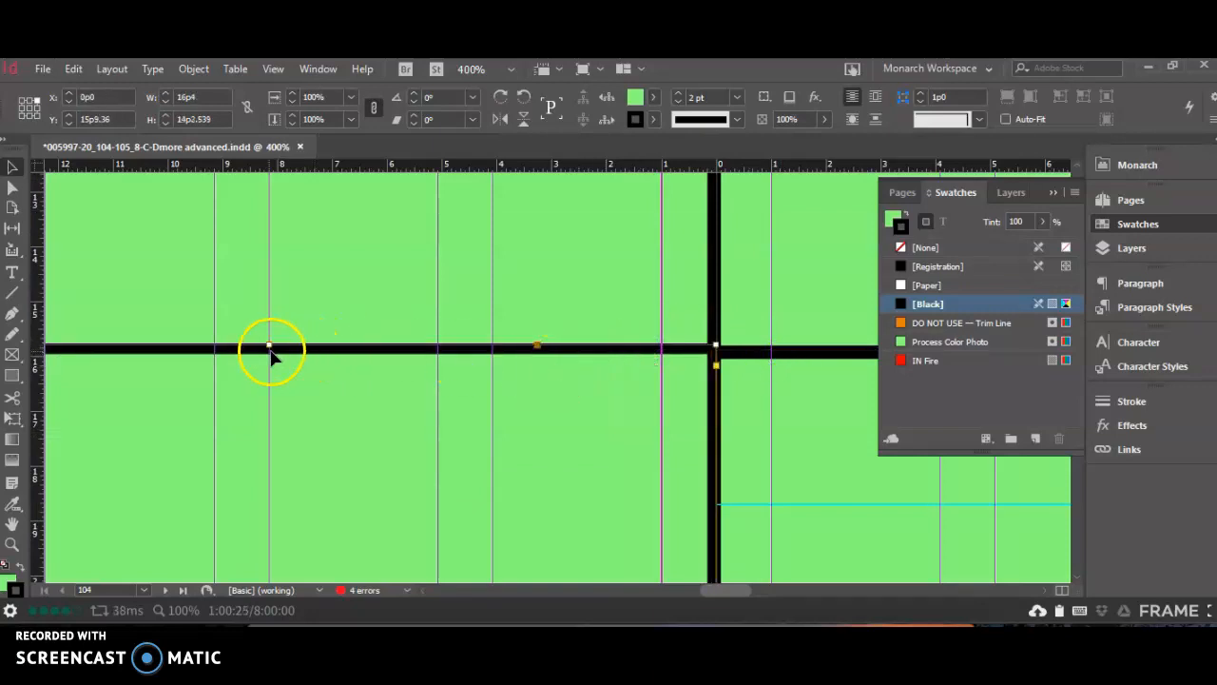
left_click_drag(270, 351, 269, 355)
left_click(288, 321)
left_click(329, 421)
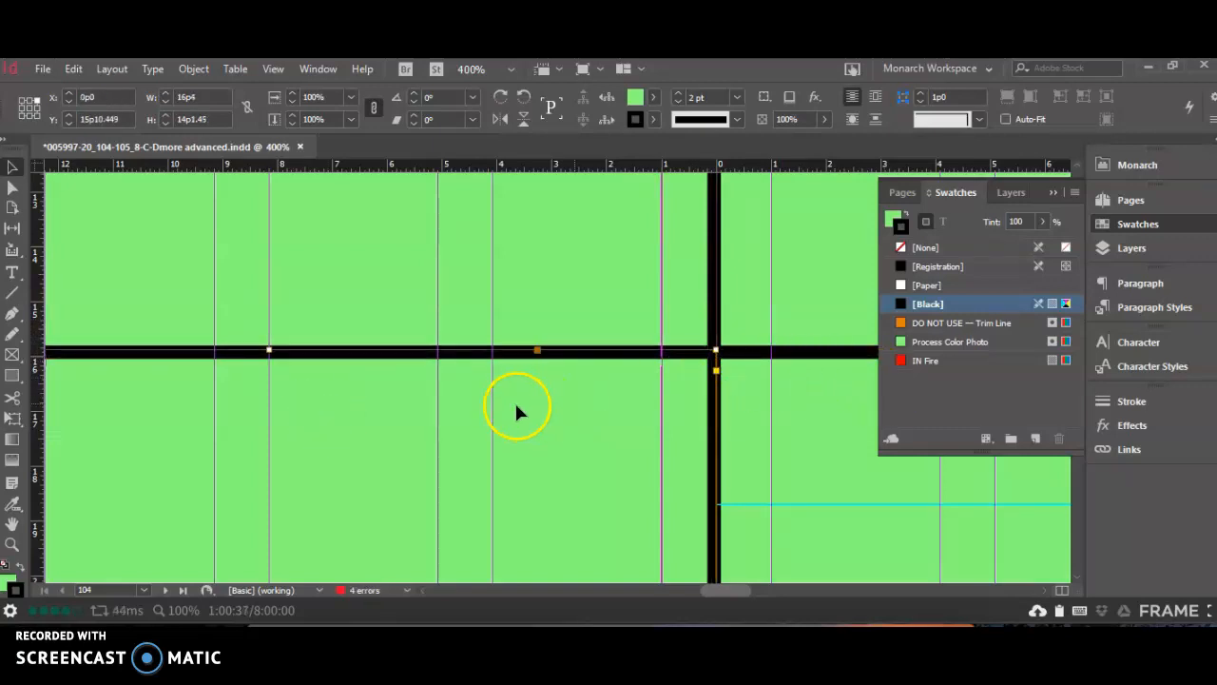
Extend the bottom edge of the upper right-page box slightly downward to a height of 14p1.45
left_click(797, 349)
left_click_drag(738, 595, 759, 592)
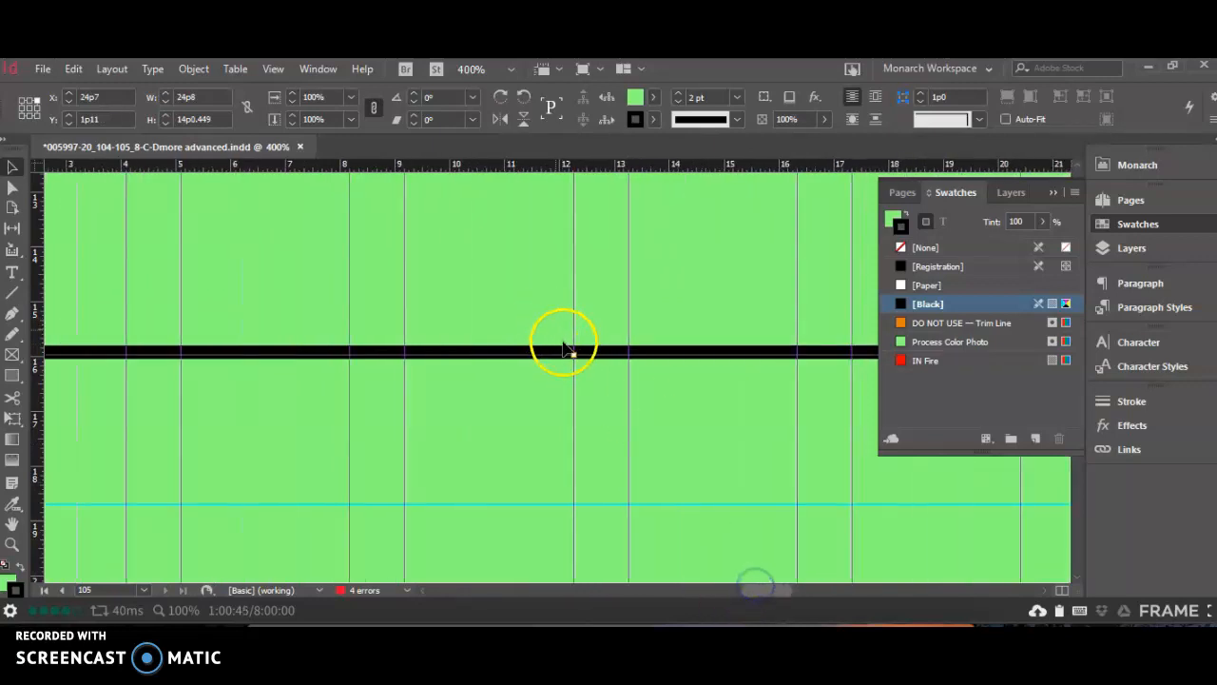
left_click_drag(574, 356, 574, 359)
Extend the bottom edge of the upper left-page box to a height of 14p1.45, matching the upper right-page box
left_click_drag(783, 590, 744, 591)
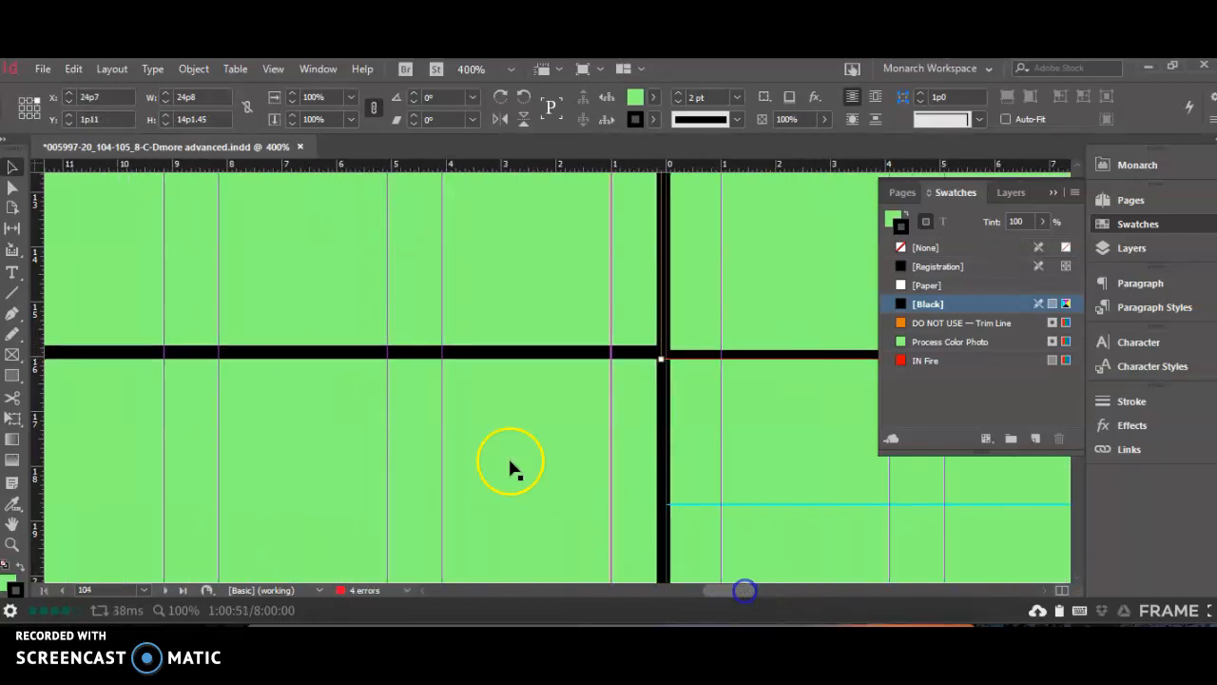
left_click(409, 303)
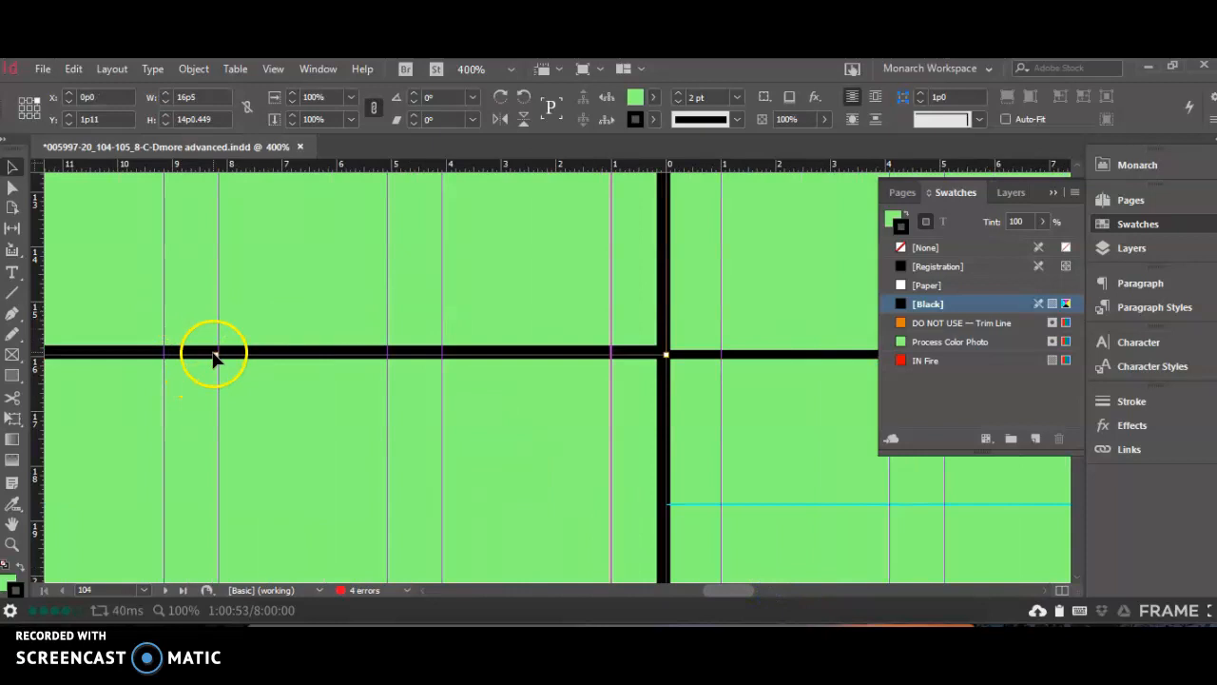
left_click_drag(217, 361, 217, 362)
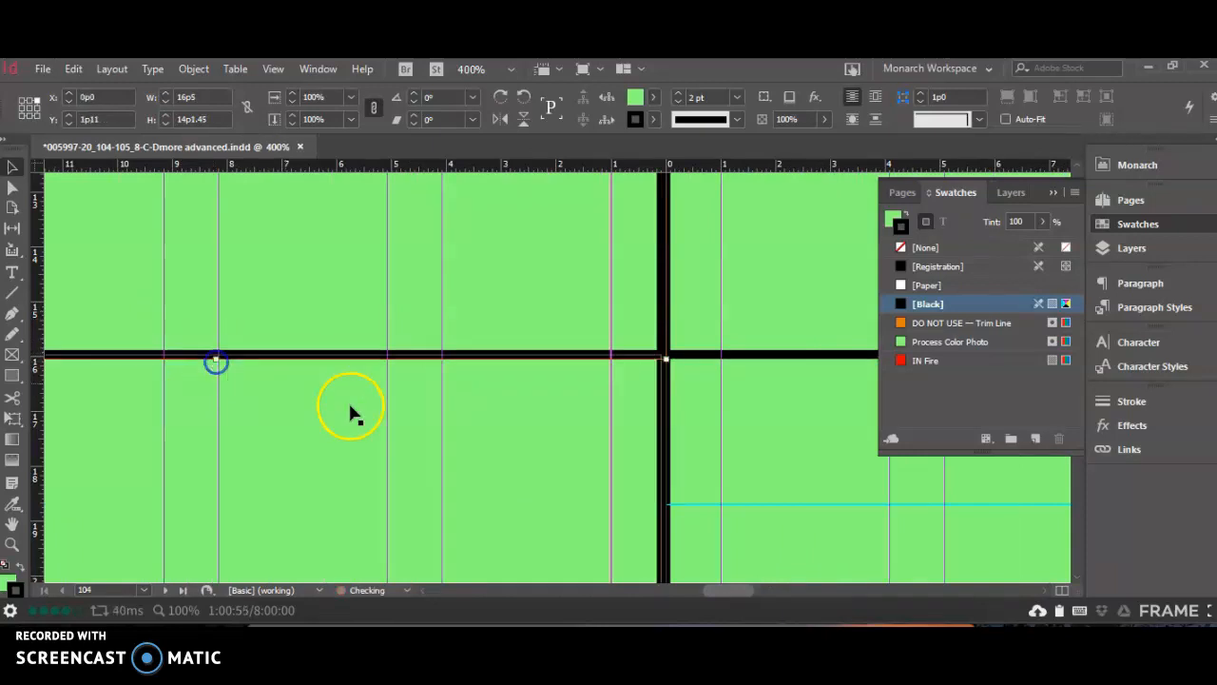
Extend the right edge of the upper left-page box across the neighbouring right-page border, making the box 16p5.916 wide
left_click(508, 313)
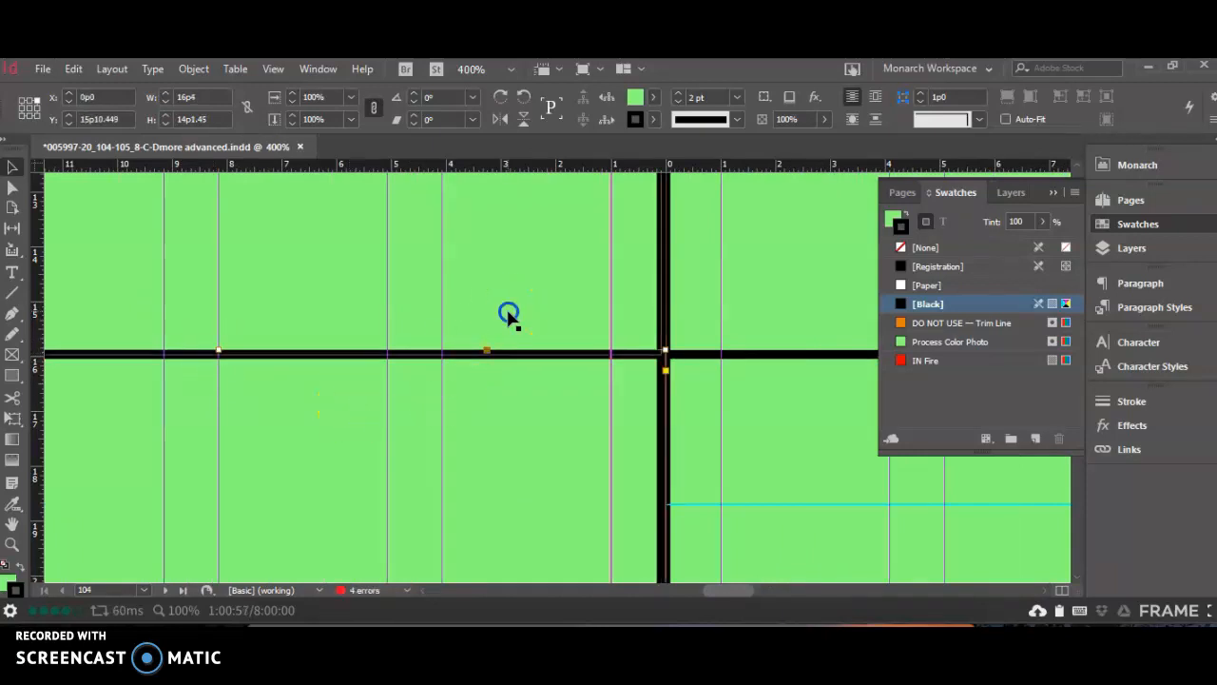
scroll(760, 294, "up", 4)
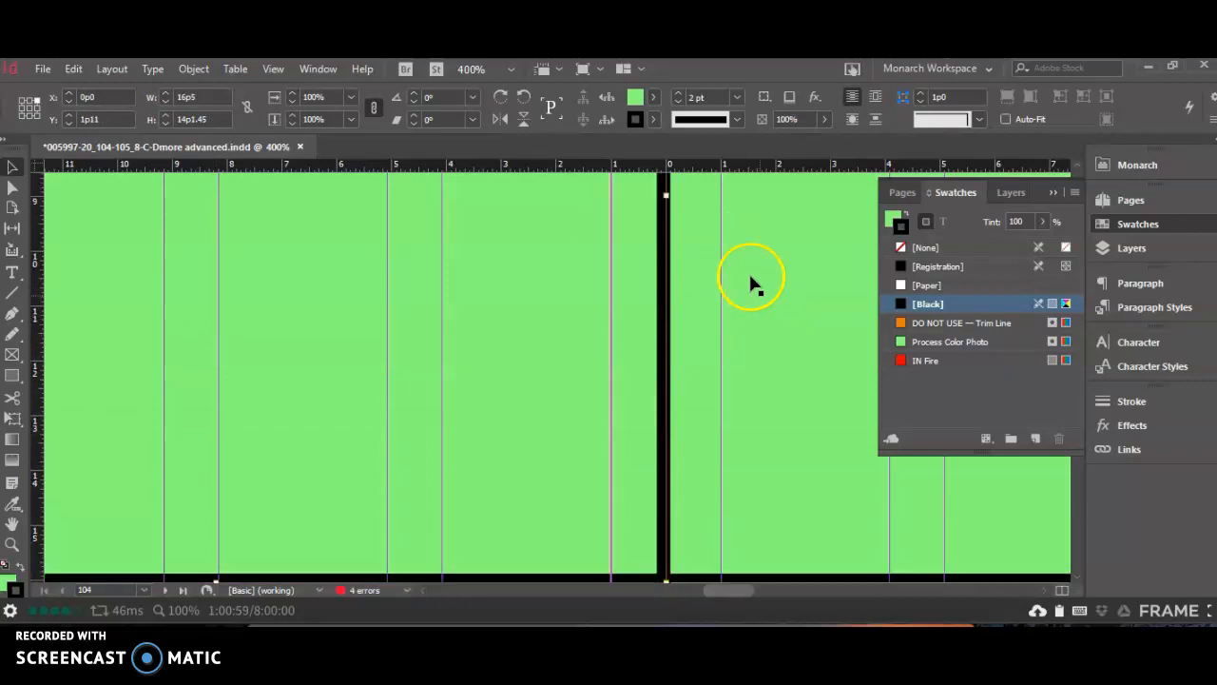
left_click_drag(667, 193, 671, 192)
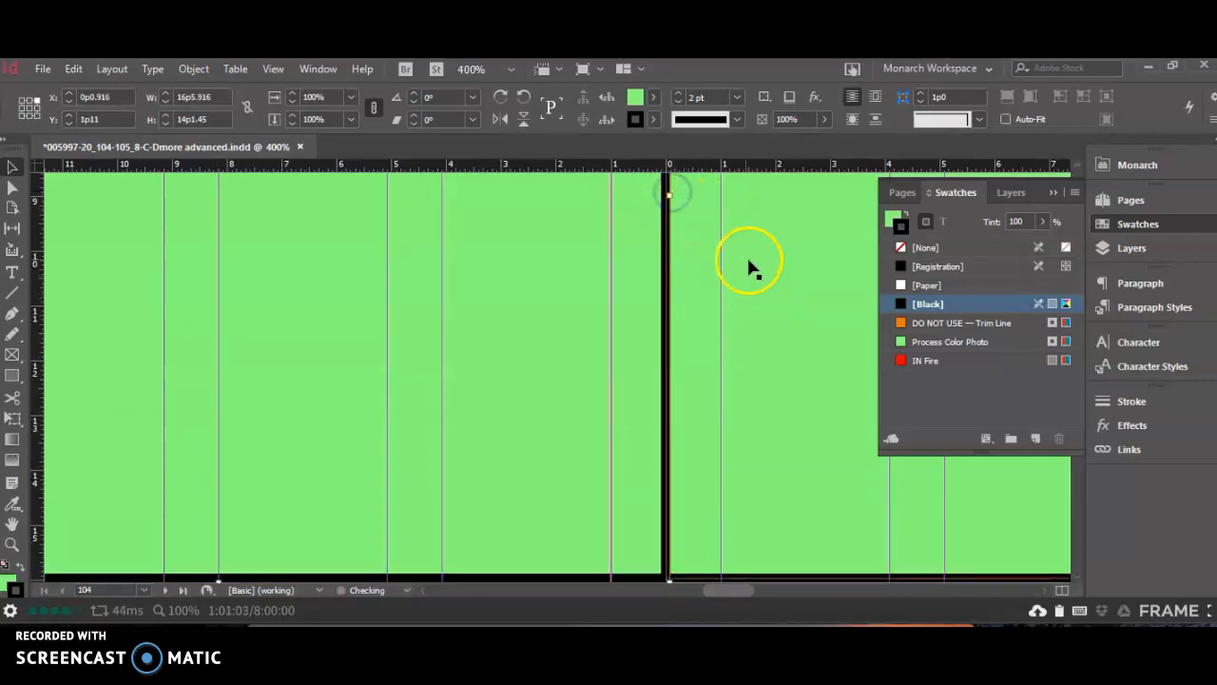
Extend the right edge of the middle left-page box in line with the upper box, making it 16p4.916 wide
scroll(753, 266, "down", 2)
scroll(753, 485, "down", 4)
left_click(530, 445)
scroll(619, 487, "down", 3)
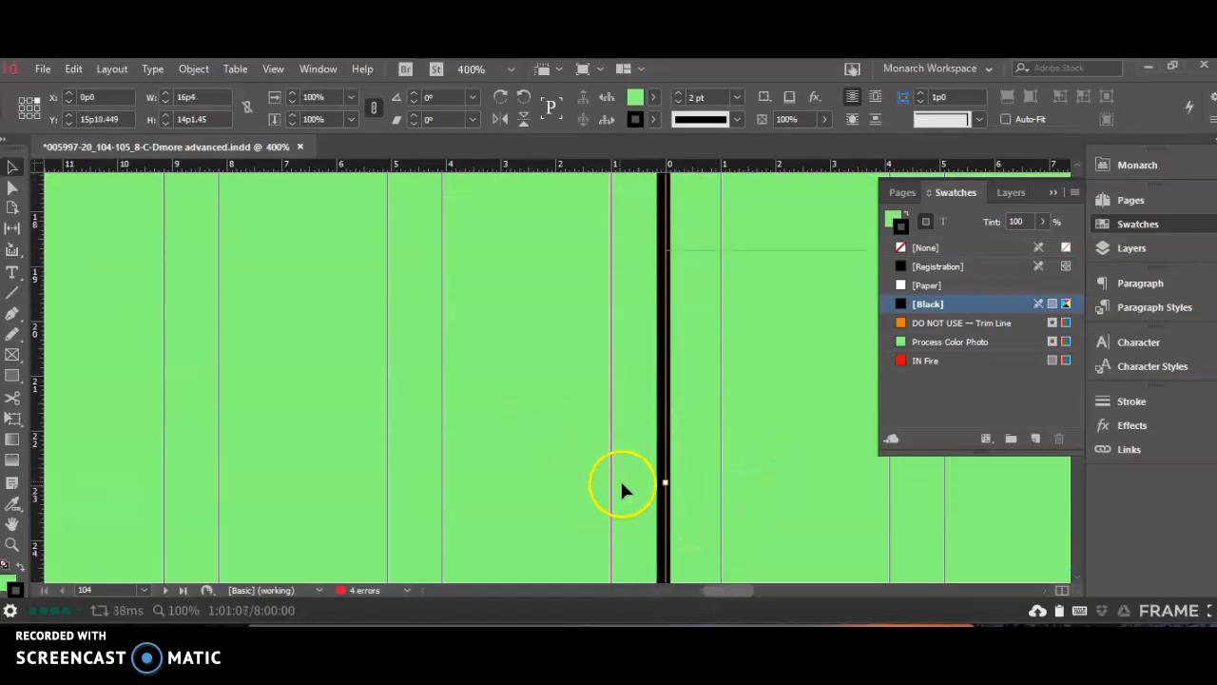
left_click_drag(665, 482, 670, 482)
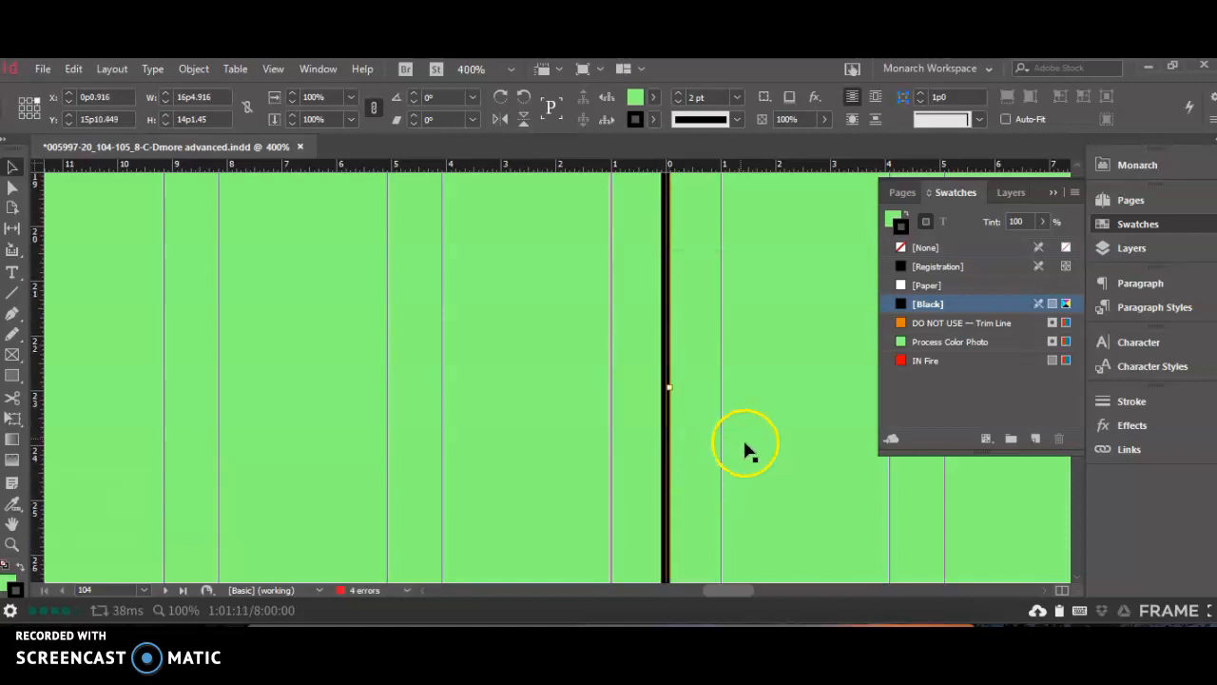
Pull in the right edge of the bottom left-page box to line up with the boxes above, making it 16p5.916 wide
scroll(748, 451, "down", 4)
scroll(751, 459, "up", 5)
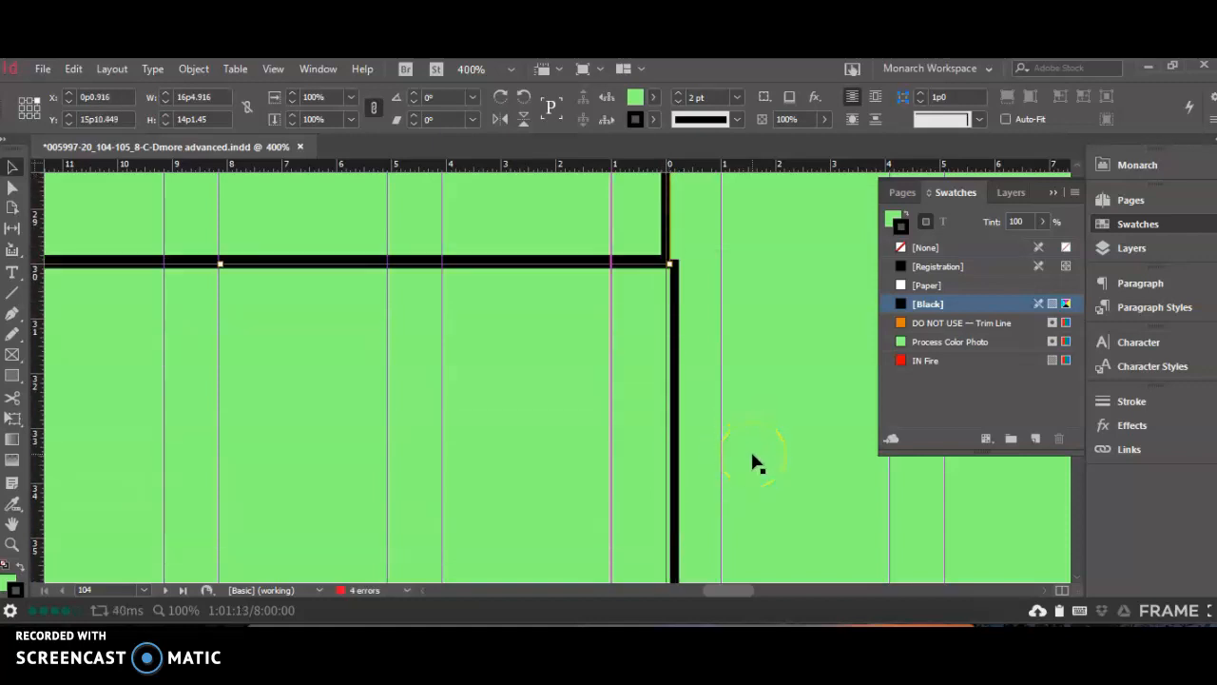
left_click(732, 445)
scroll(719, 448, "down", 4)
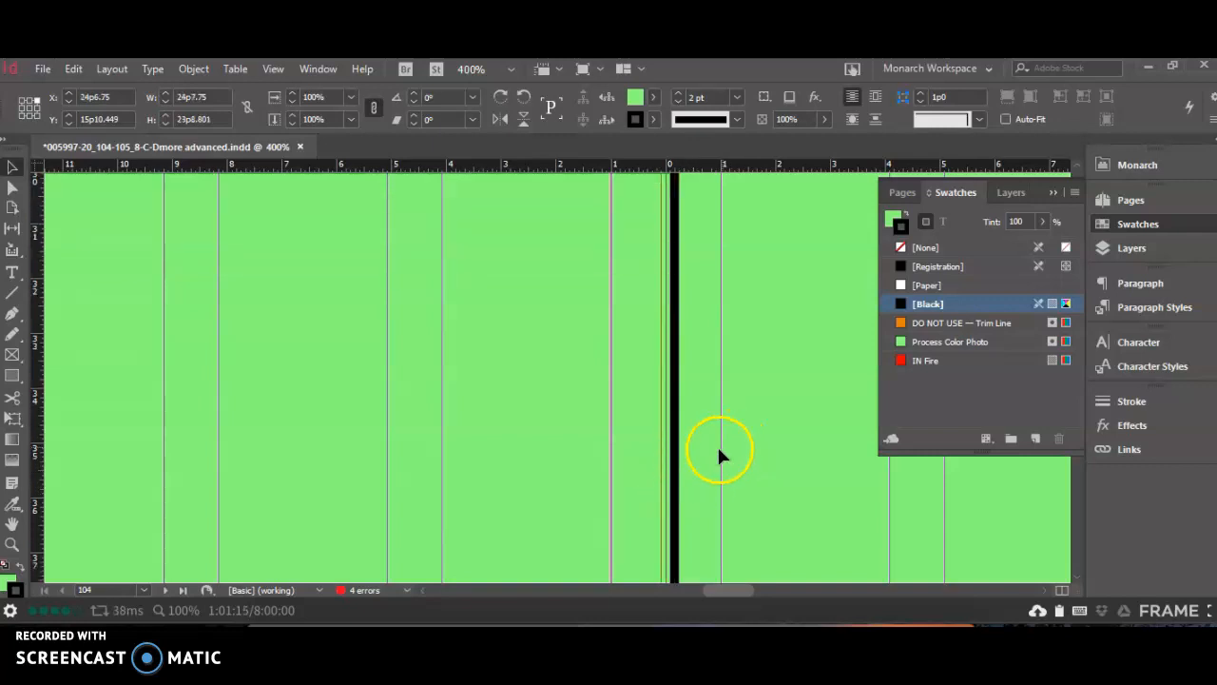
scroll(706, 518, "down", 3)
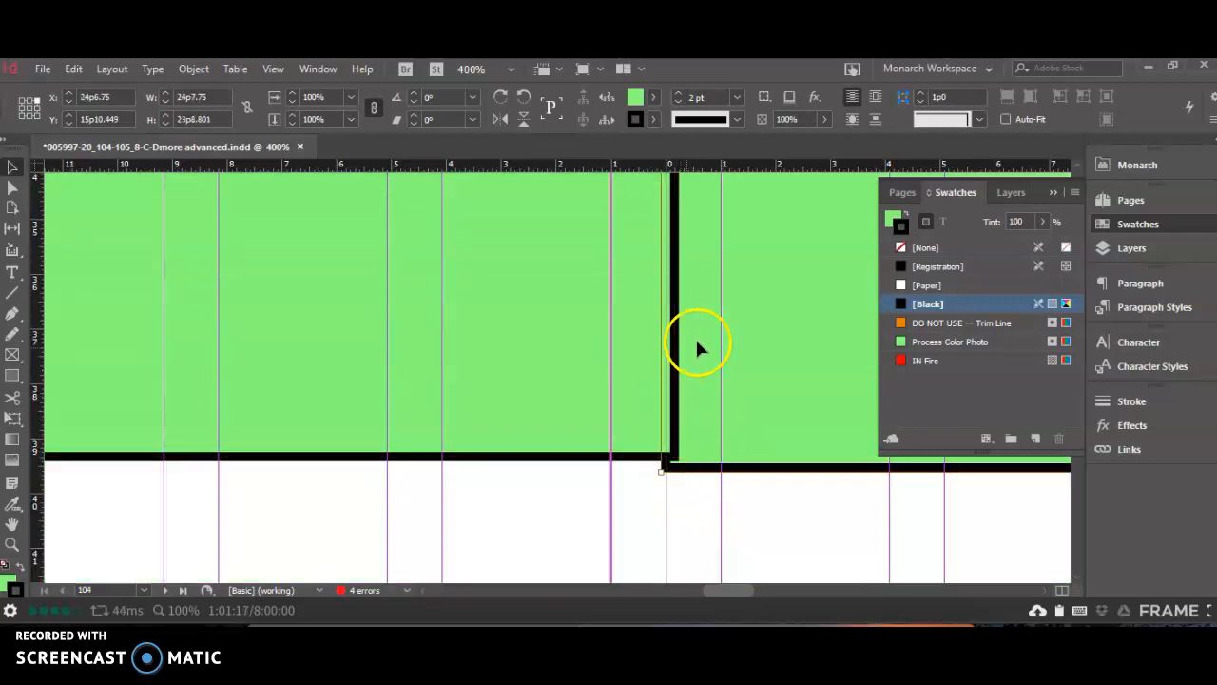
left_click(598, 341)
scroll(769, 337, "up", 5)
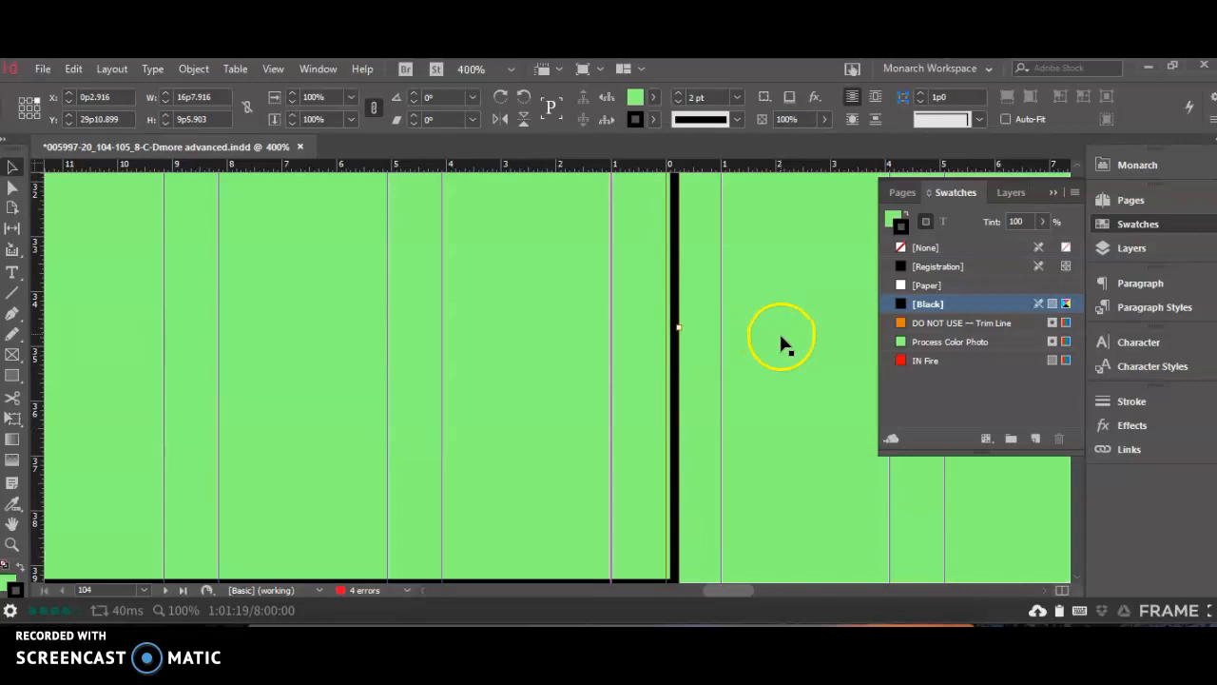
left_click_drag(677, 516, 671, 517)
Raise the top edge of the bottom left-page box to Y 29p10.527 to overlap the middle box's border
left_click(698, 502)
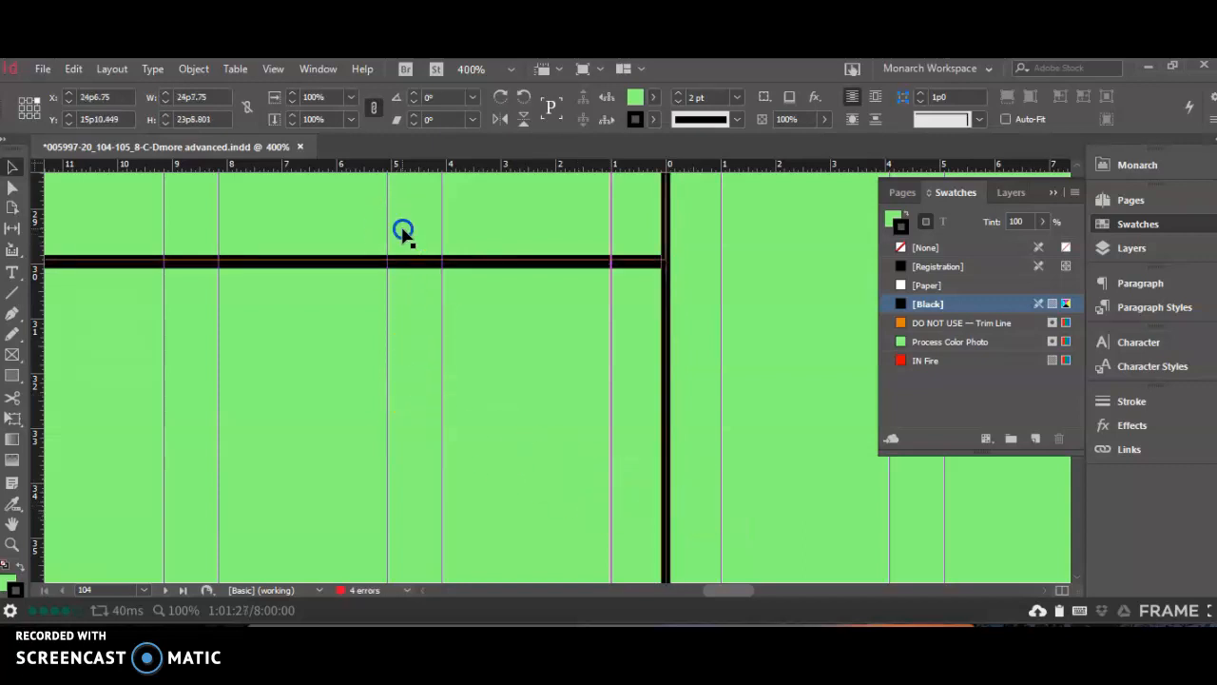
left_click(220, 261)
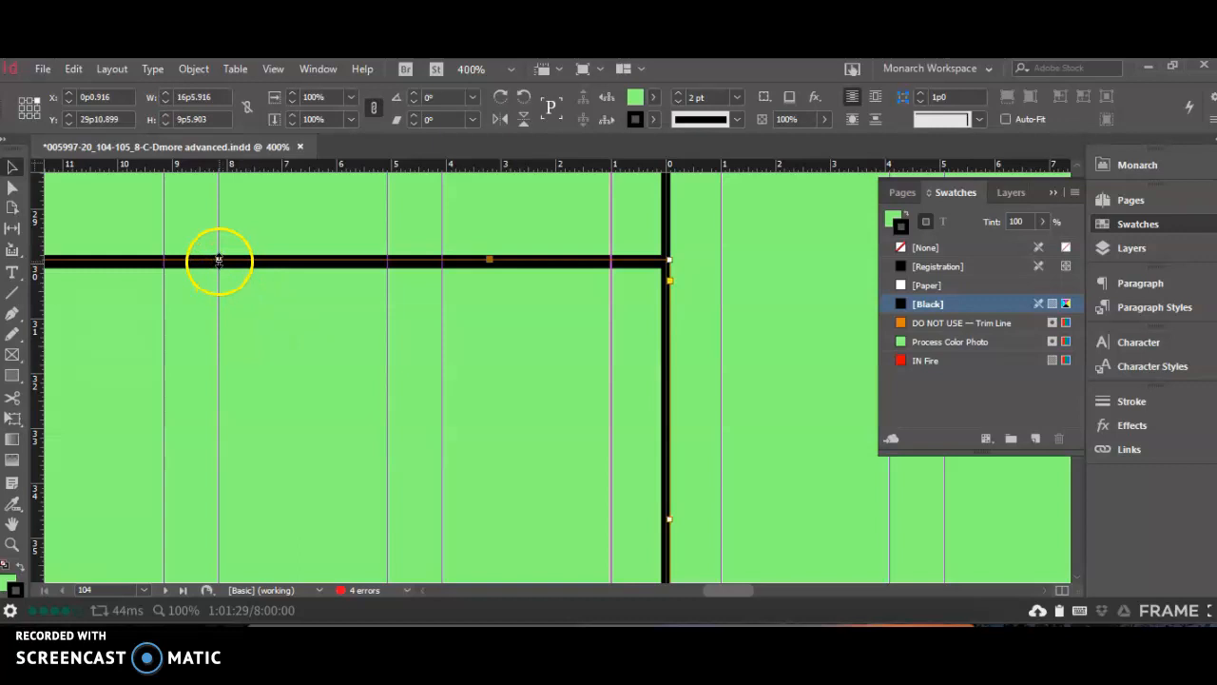
left_click(219, 259)
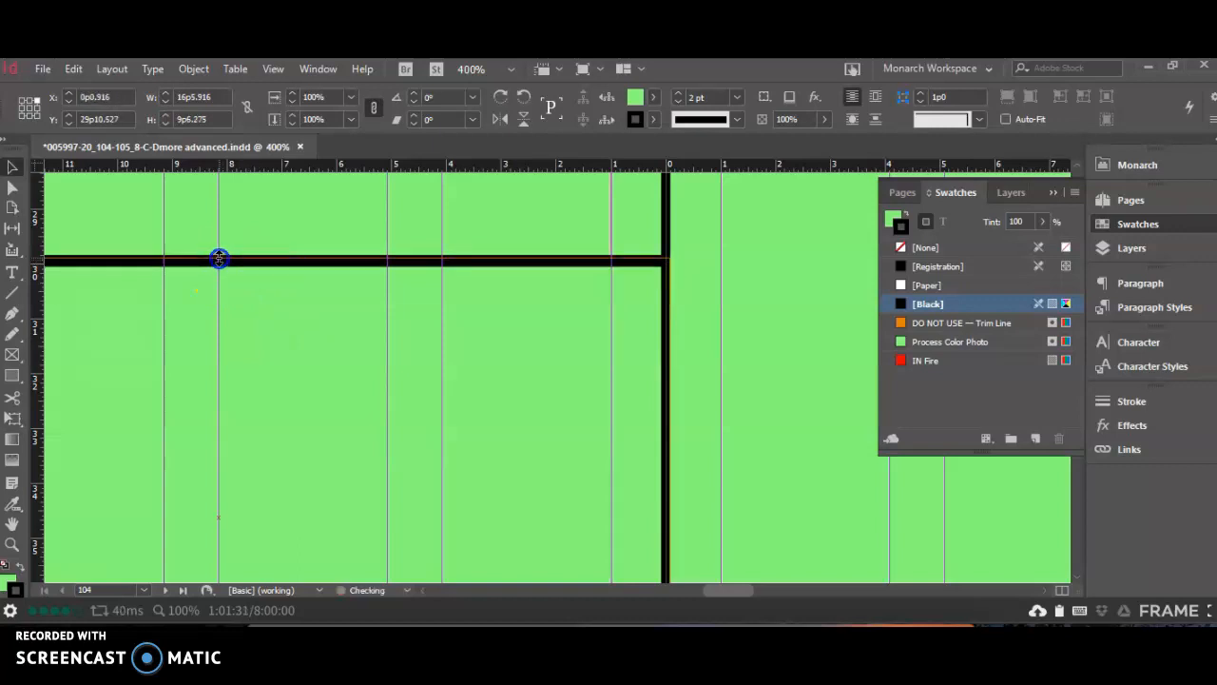
Raise the bottom edge of the lower right-page box to a height of 23p6.353, level with the bottom left-page box
scroll(728, 367, "down", 4)
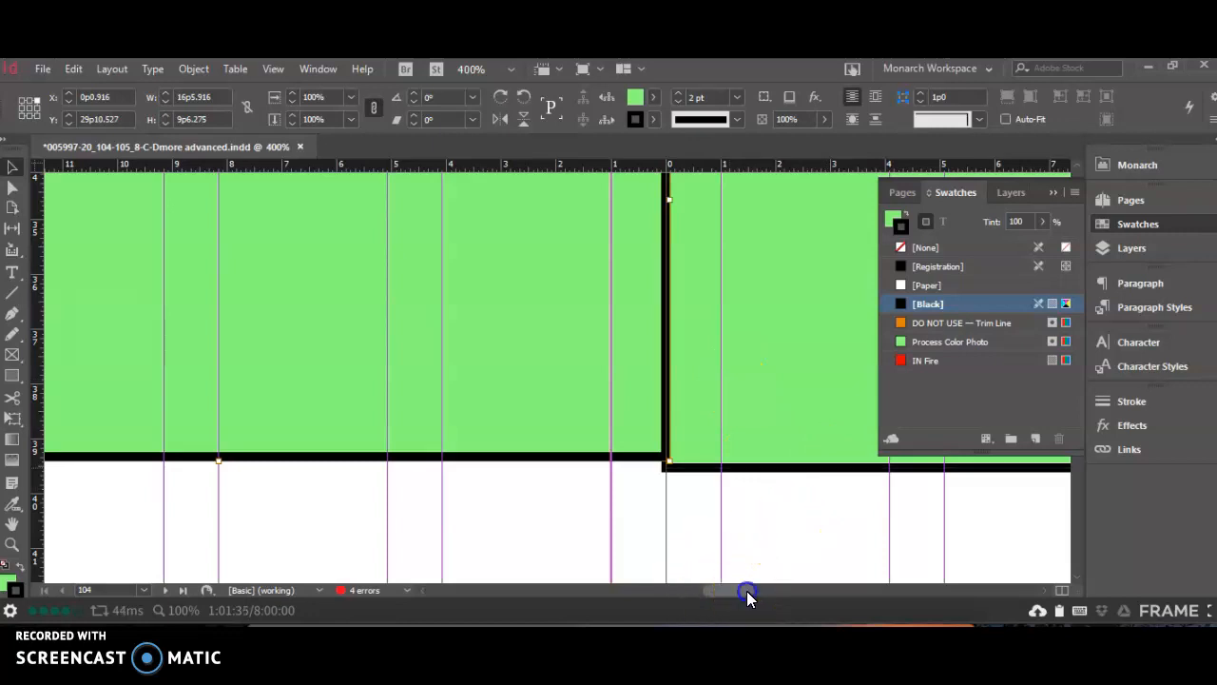
left_click_drag(747, 593, 774, 588)
left_click(809, 462)
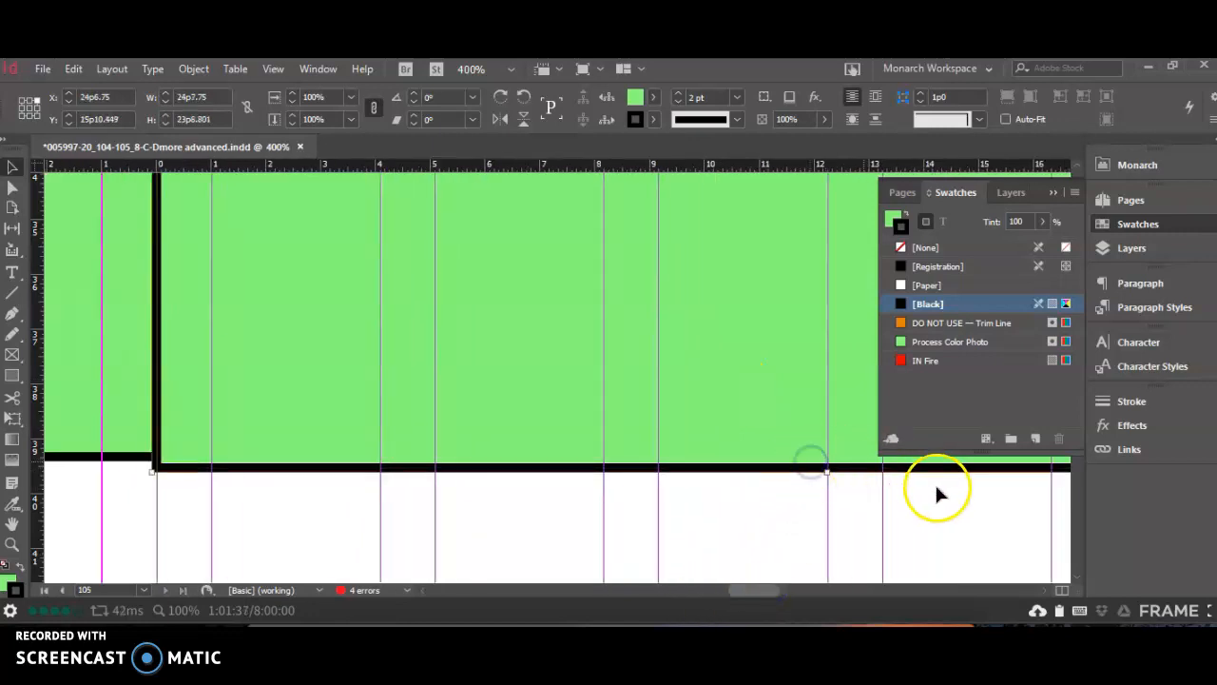
left_click_drag(829, 470, 827, 457)
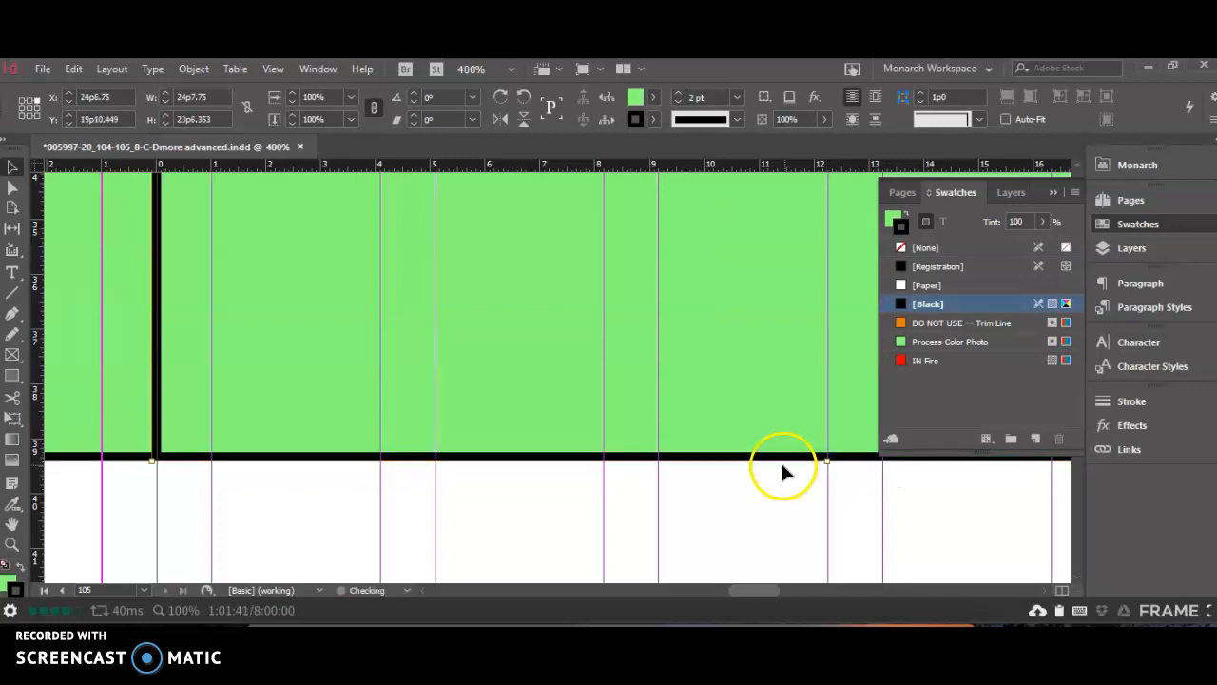
Extend the left edge of the middle left-page box to line up with the box above, making it 16p5.916 wide
key("ctrl+alt+0")
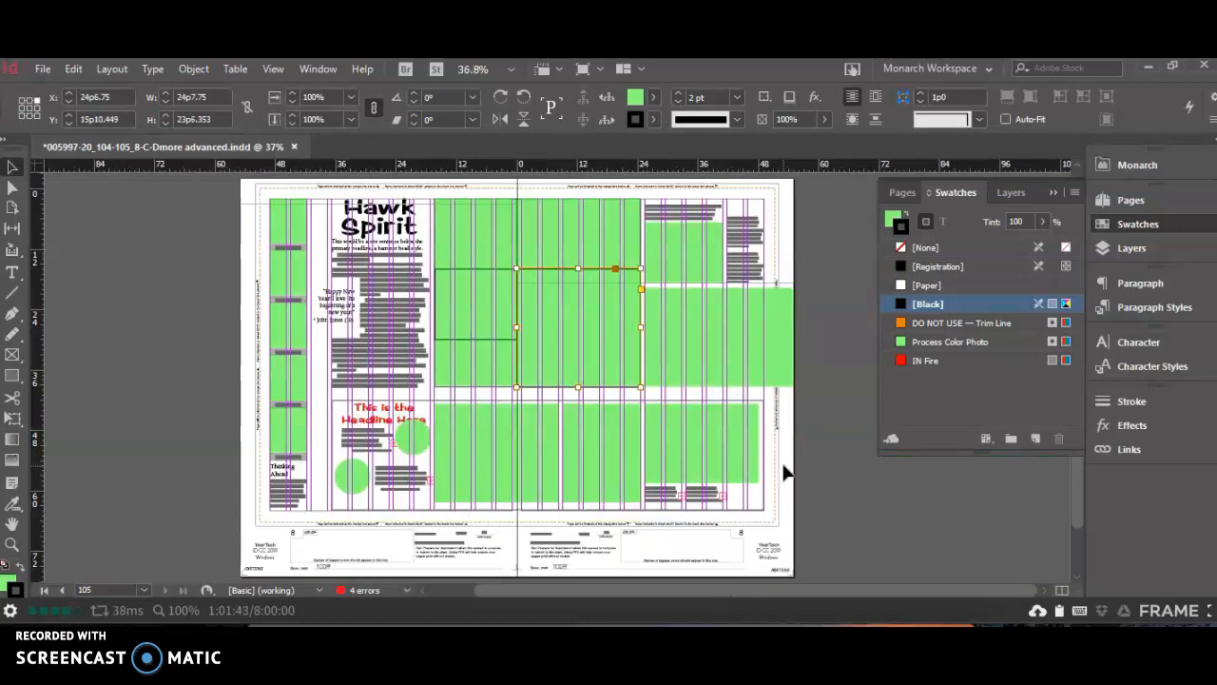
left_click(608, 251)
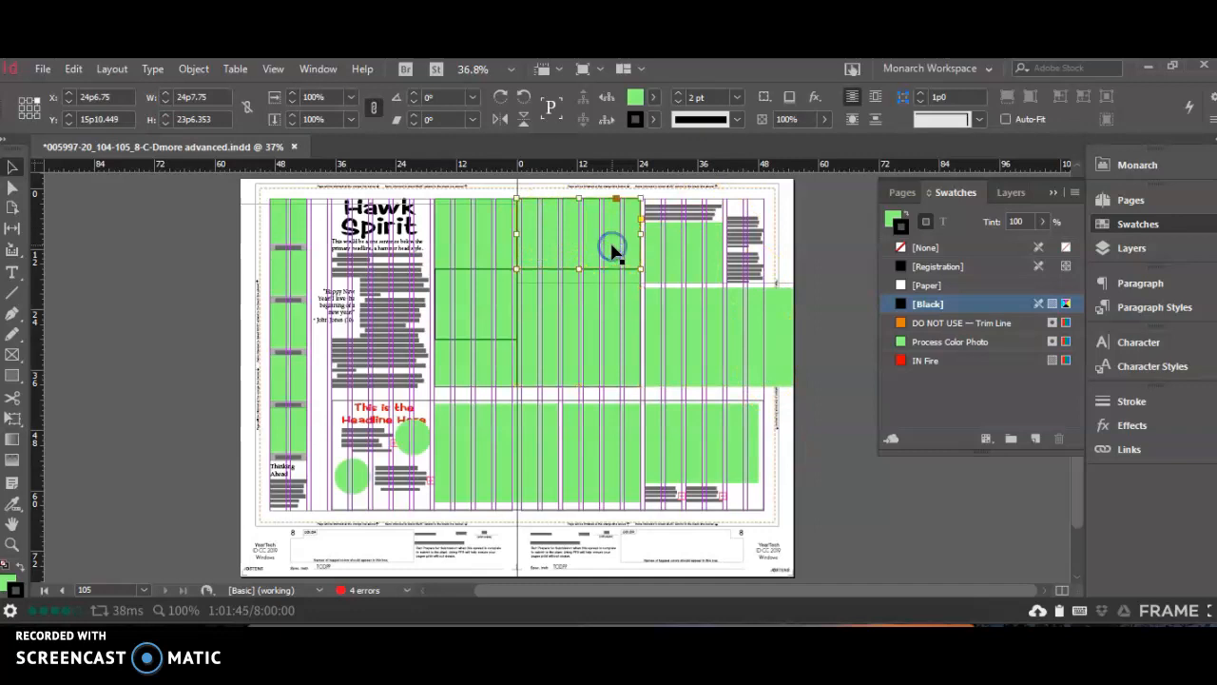
key("ctrl+2")
left_click_drag(782, 592, 689, 581)
scroll(760, 484, "down", 3)
scroll(728, 438, "down", 3)
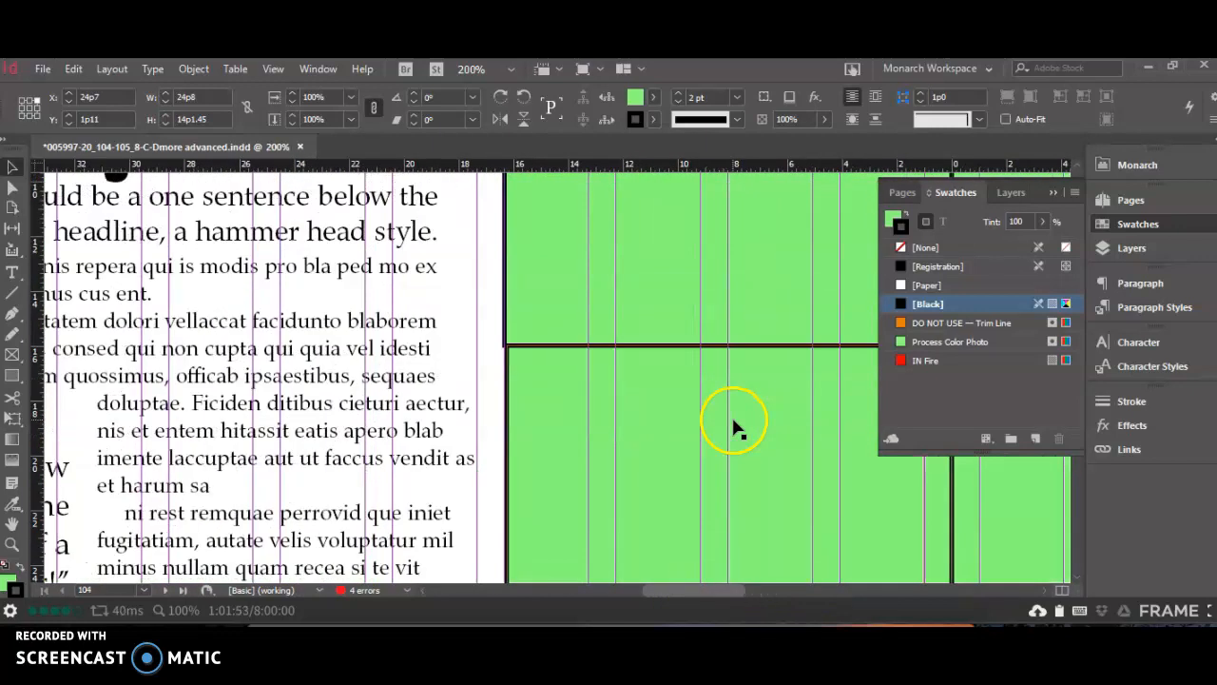
left_click(588, 396)
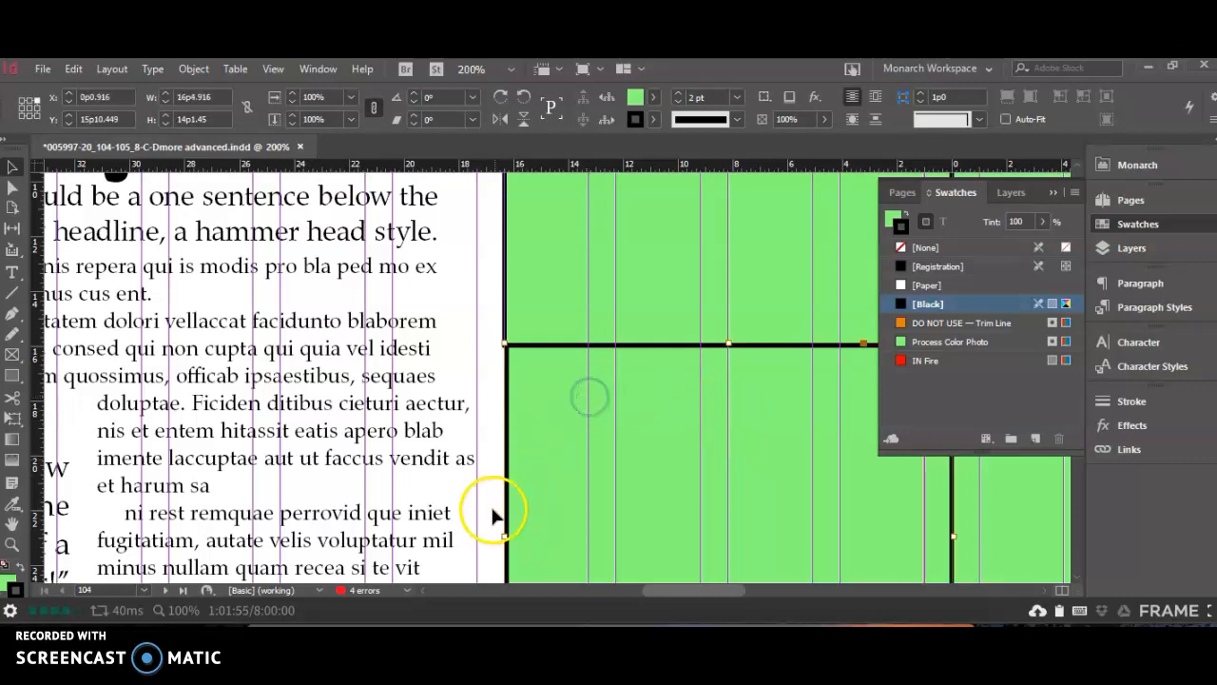
left_click_drag(503, 535, 500, 532)
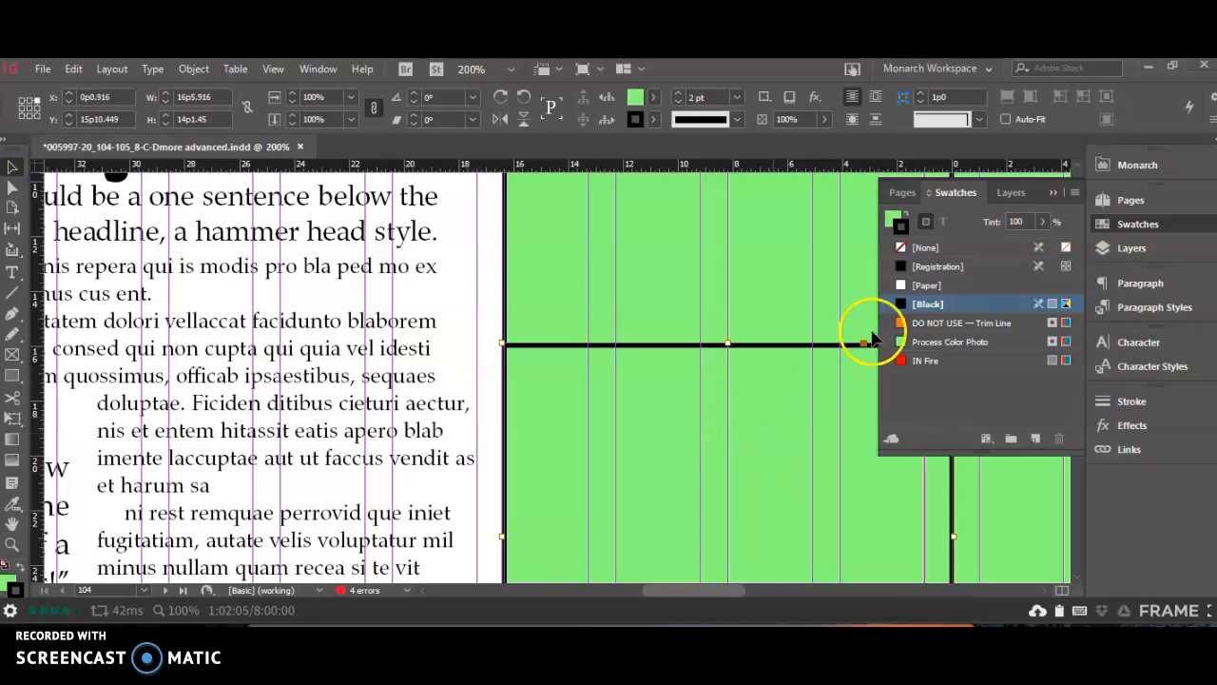
Fill the middle left-page box with [Black] at a 23% tint
left_click(892, 218)
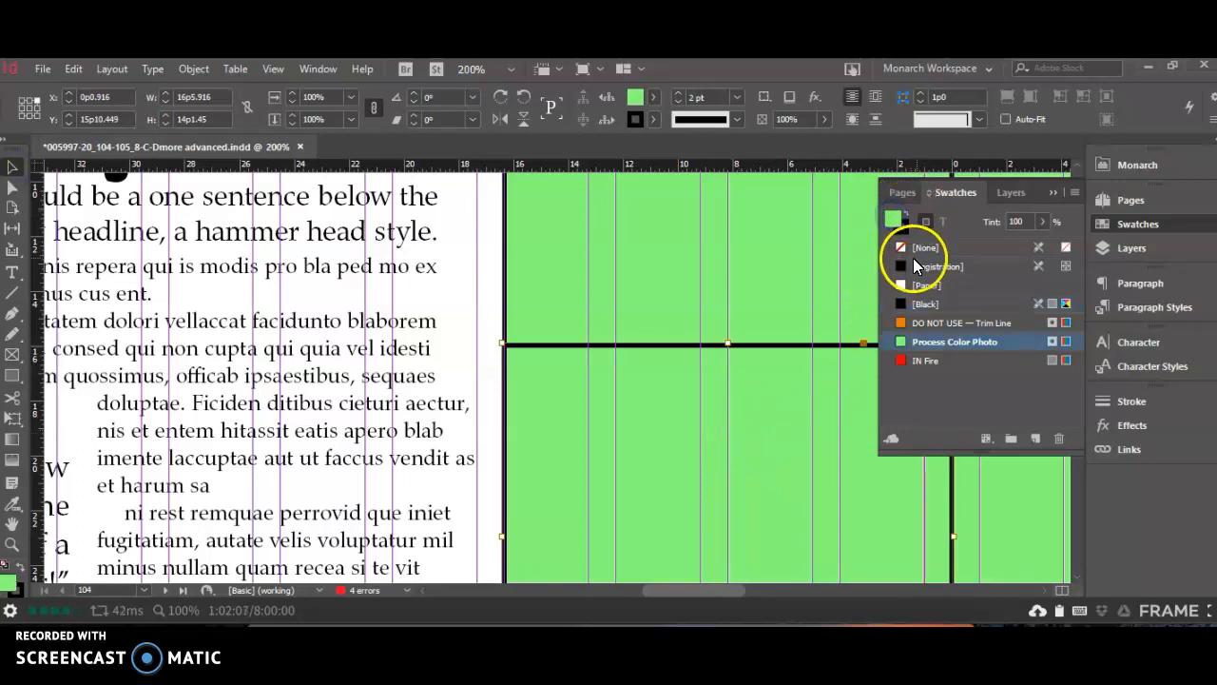
left_click(921, 303)
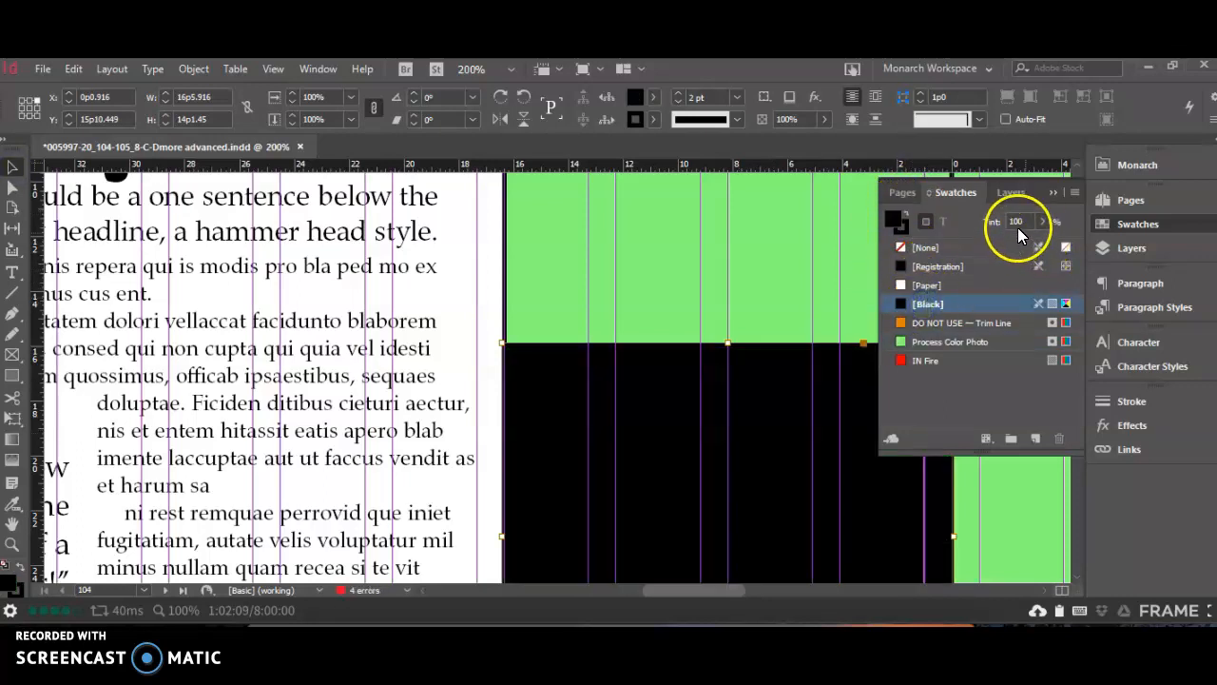
left_click(1042, 224)
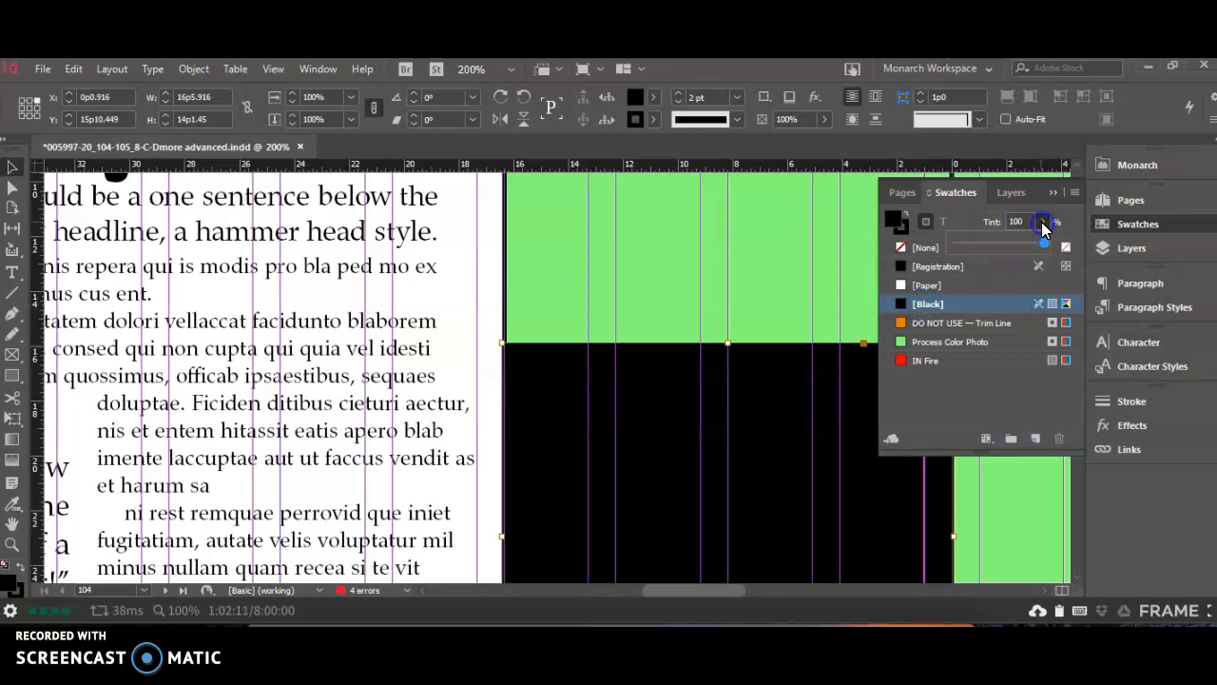
left_click(972, 243)
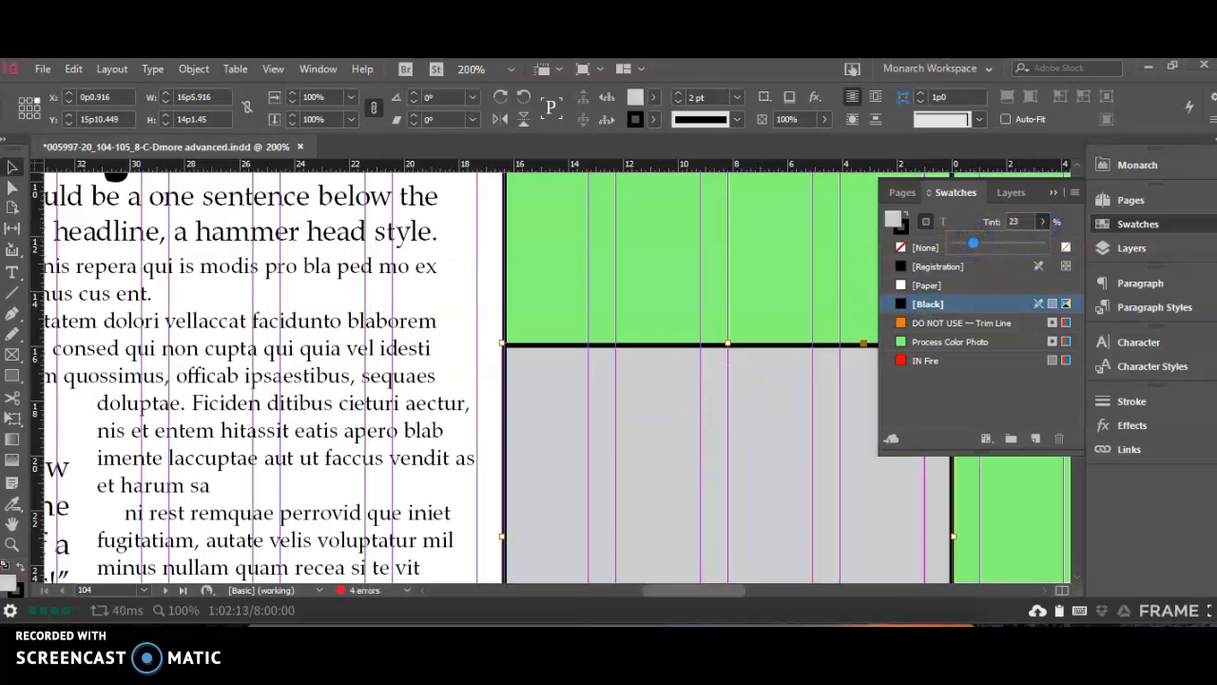
left_click(12, 272)
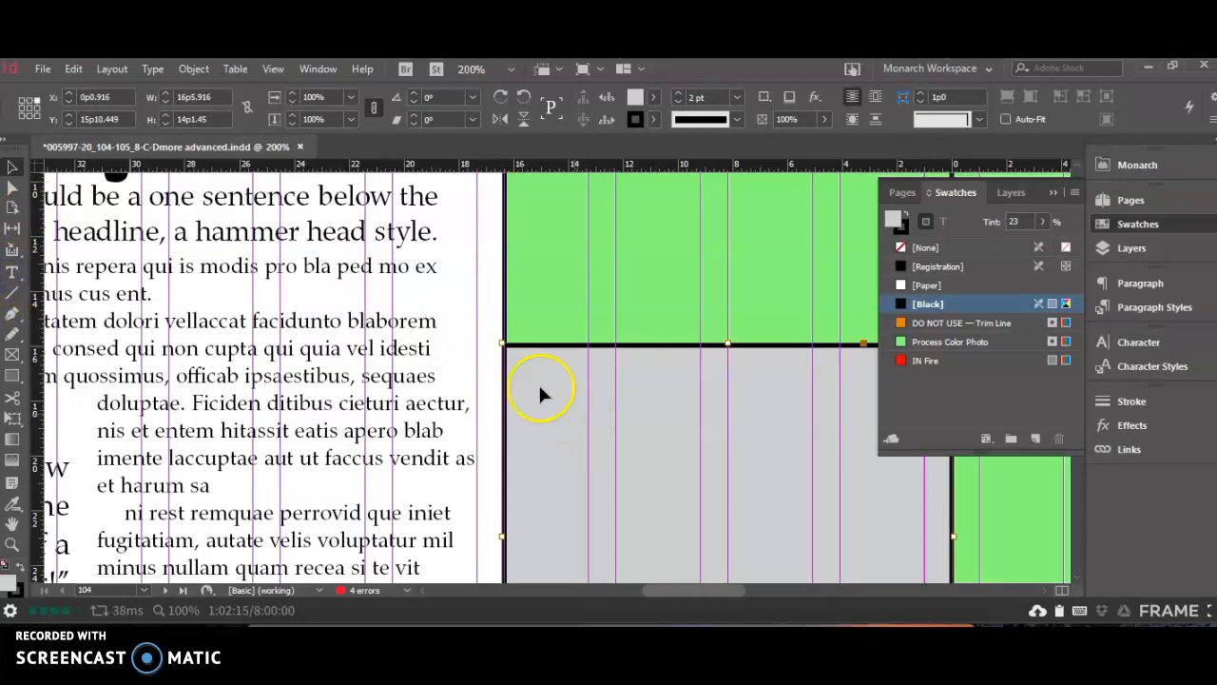
left_click_drag(538, 378, 574, 400)
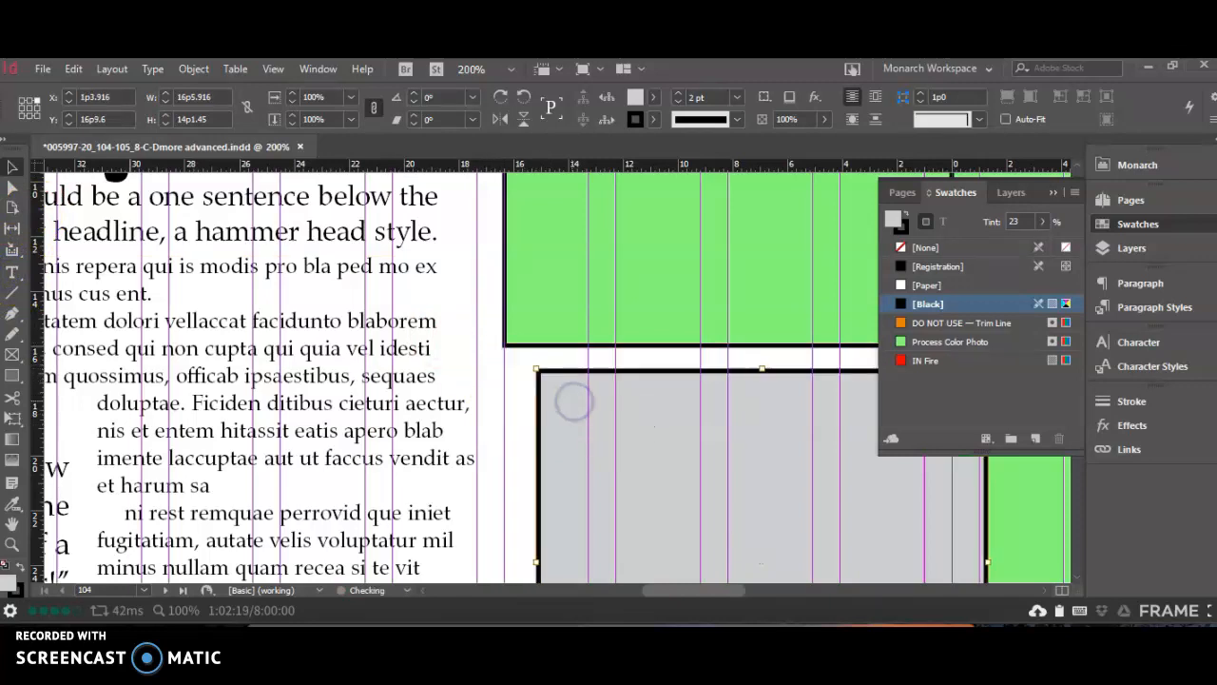
key("ctrl+z")
left_click_drag(510, 388, 909, 551)
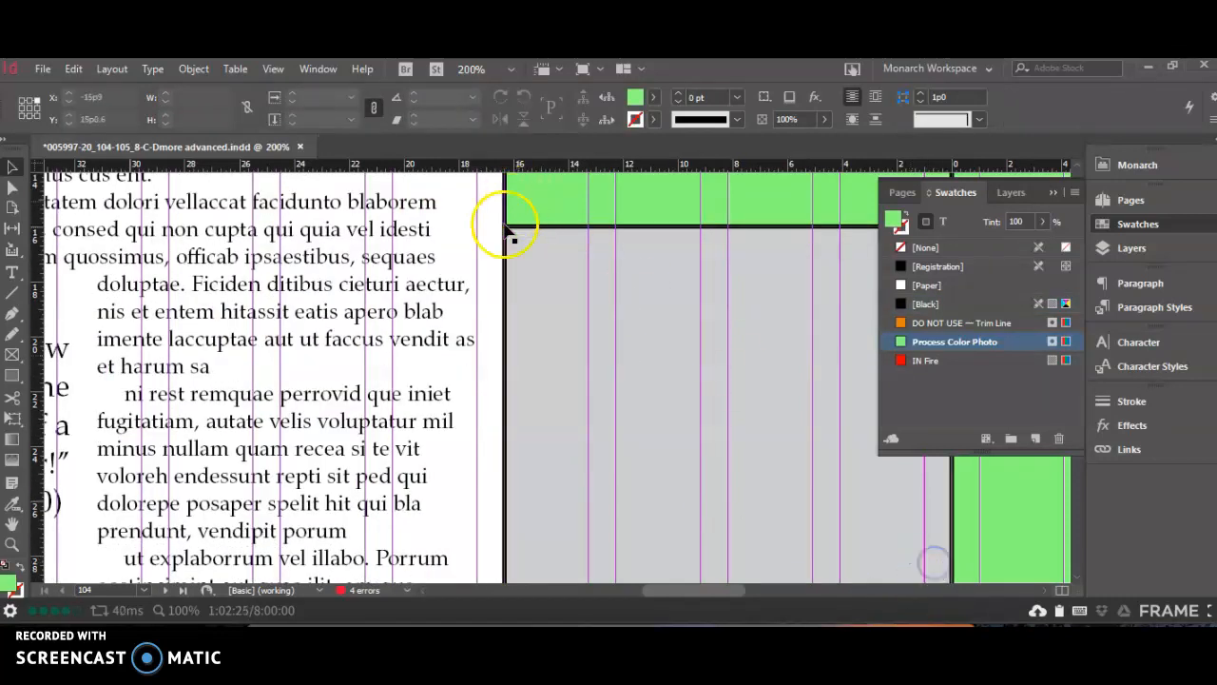
Draw a text frame about 15p10 wide and 12p0 high over the gray box and fill it with placeholder text
left_click(12, 272)
left_click_drag(492, 248, 921, 571)
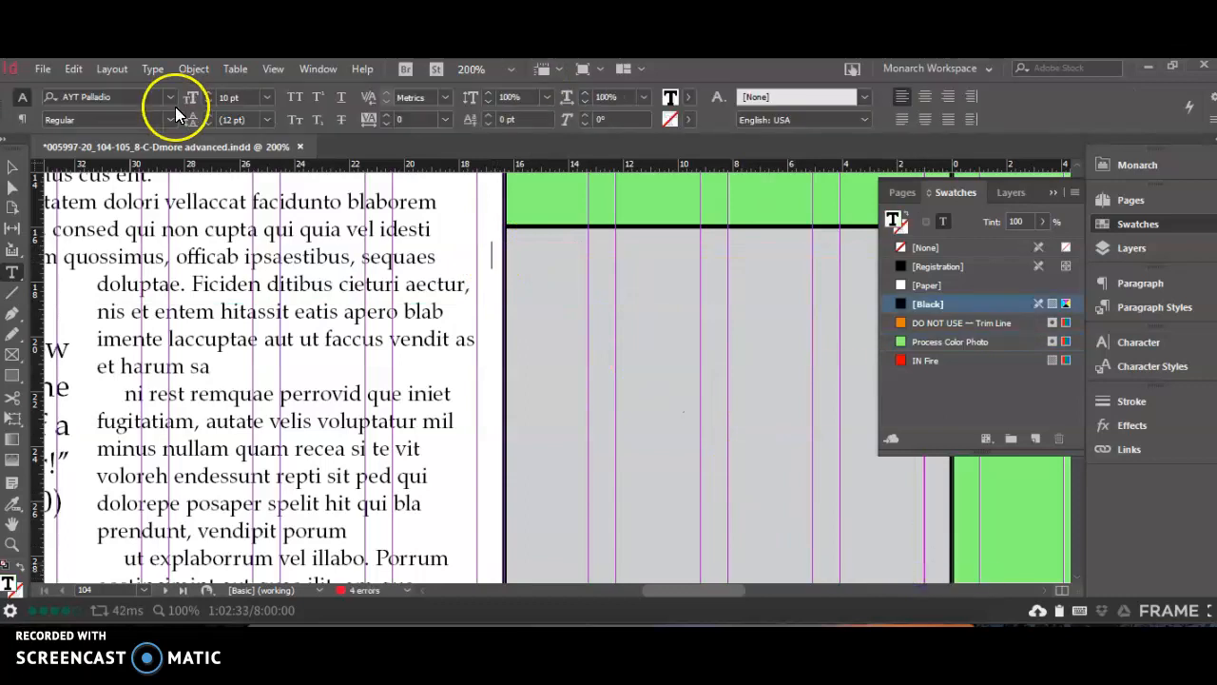
left_click(152, 69)
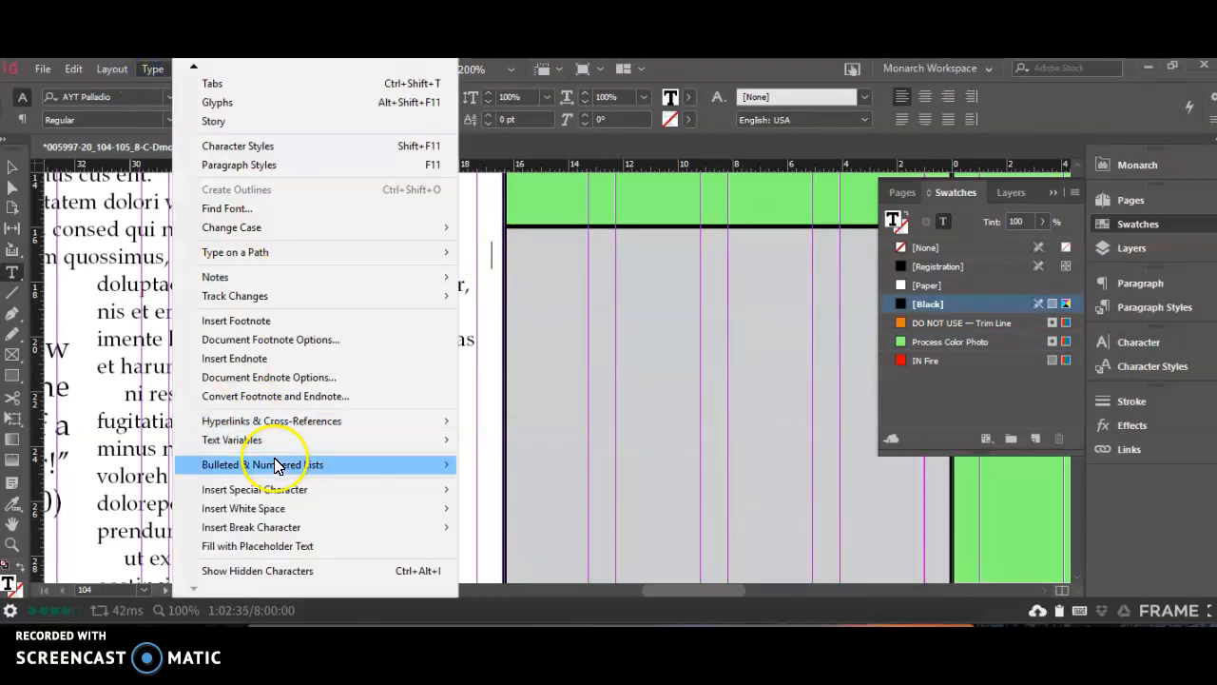
left_click(307, 549)
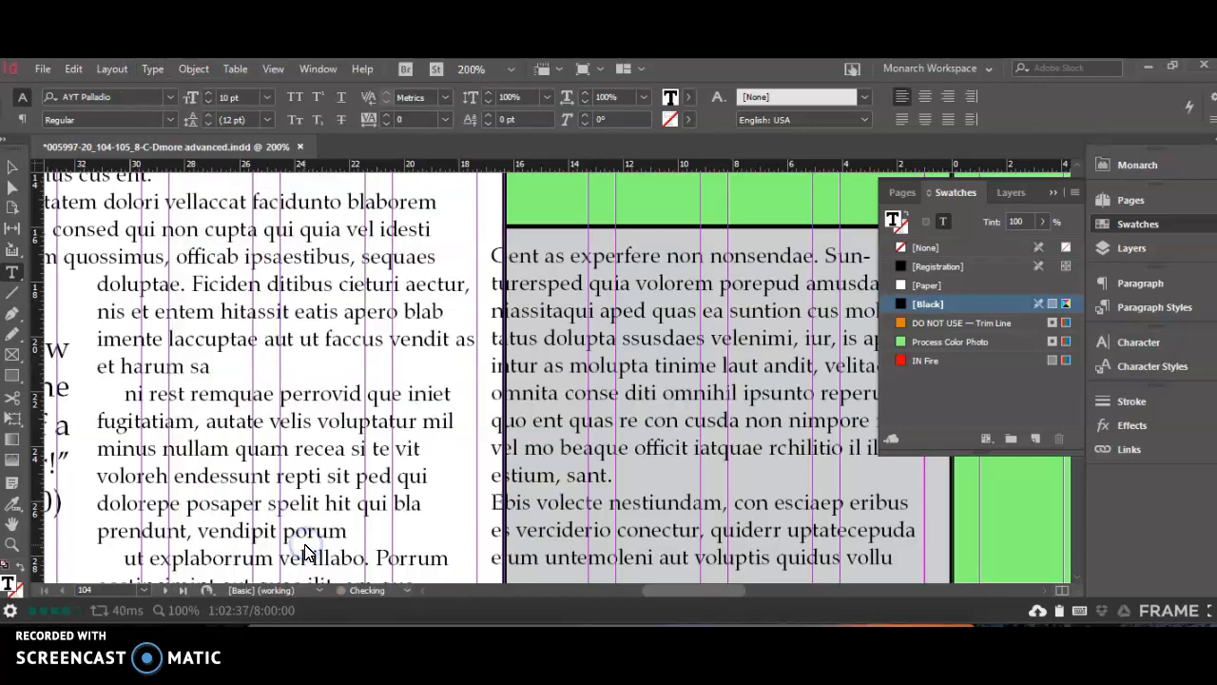
Resize the text frame to sit inside the gray box by moving its left and bottom edges, making it 14p3.6 wide and 12p6.4 high
left_click(13, 167)
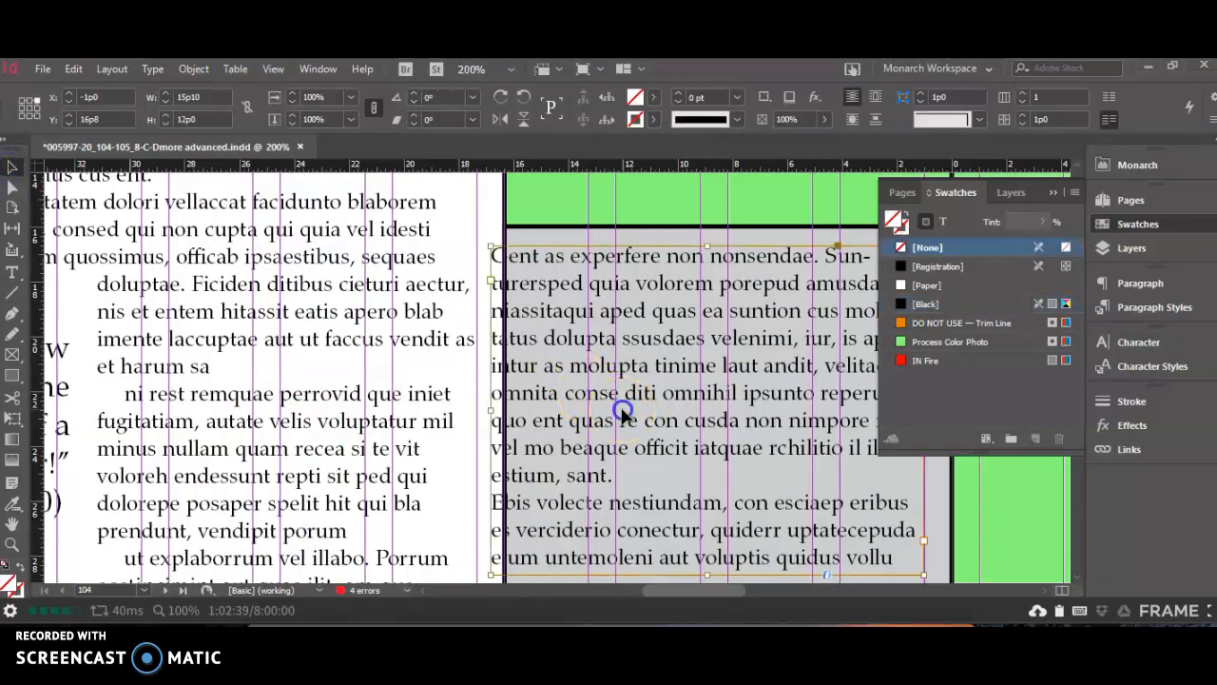
left_click_drag(491, 410, 530, 411)
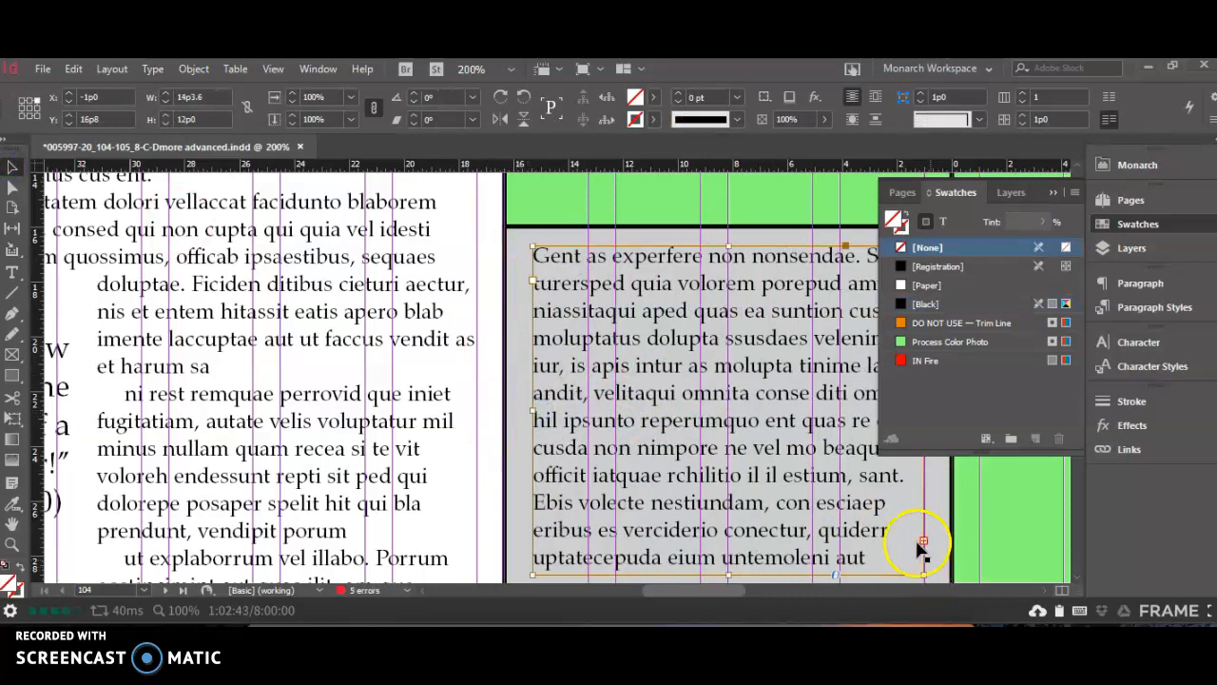
scroll(856, 533, "down", 3)
left_click_drag(729, 352, 730, 367)
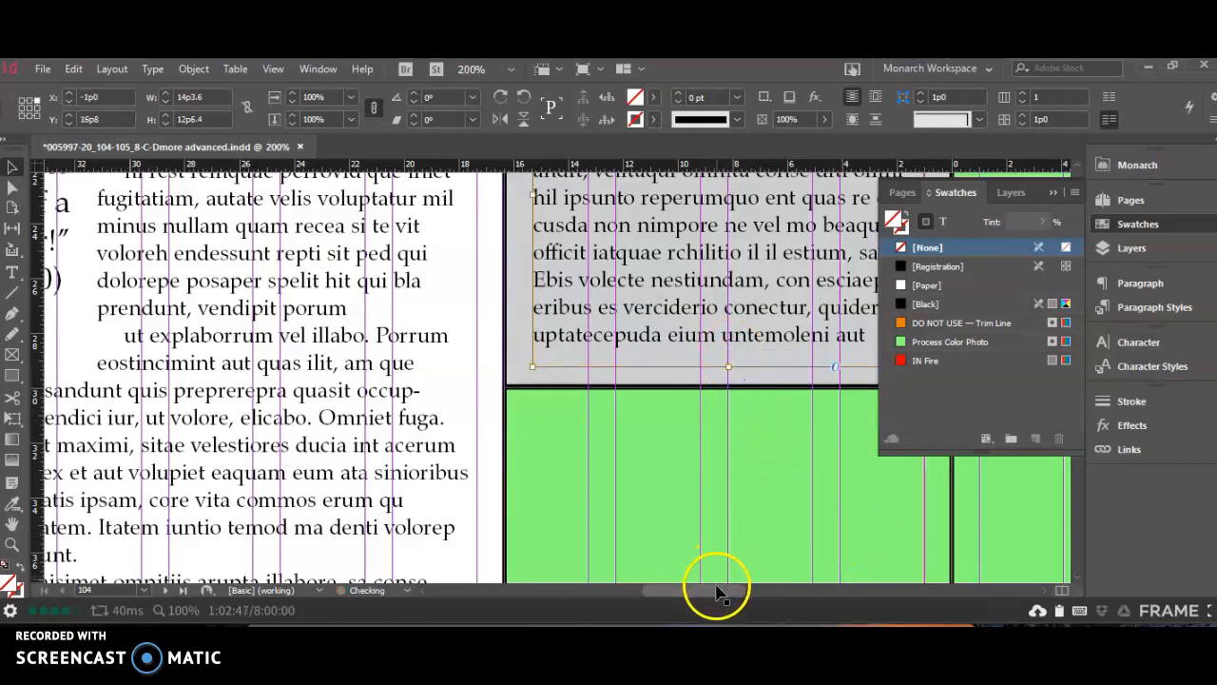
Delete the placeholder text from within "esciaep" through "aut" near the end of the gray box's text frame
left_click_drag(731, 591, 758, 589)
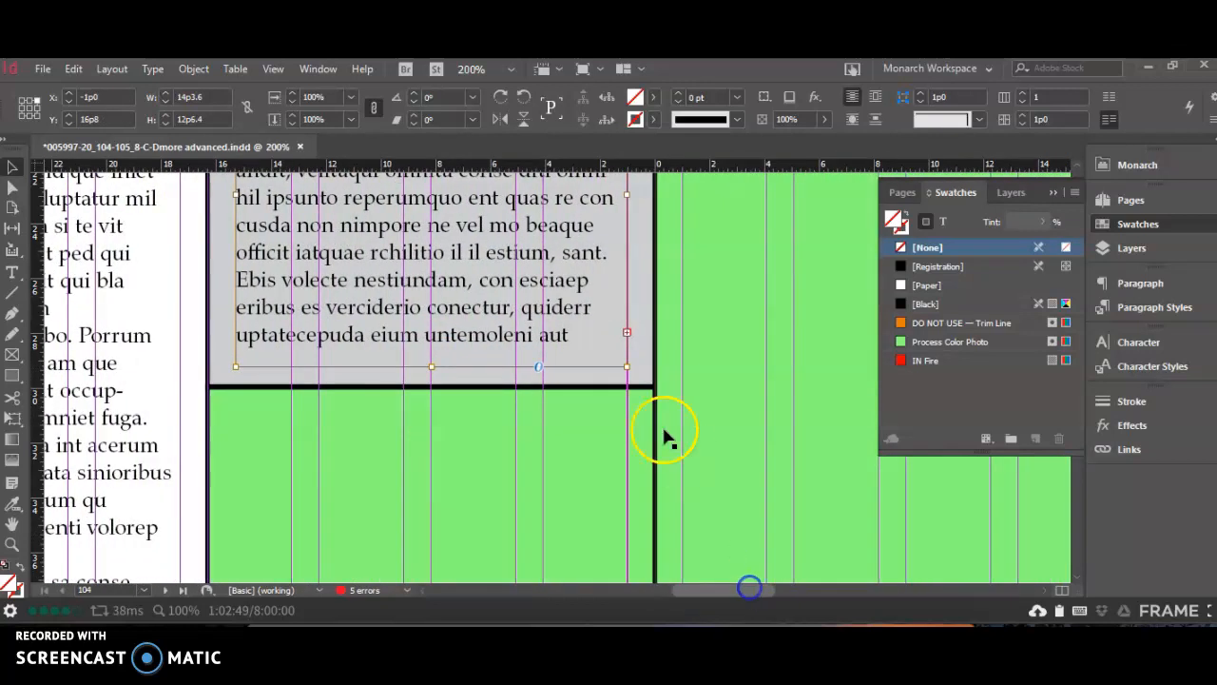
double_click(531, 282)
left_click_drag(542, 285, 574, 336)
key("BackSpace")
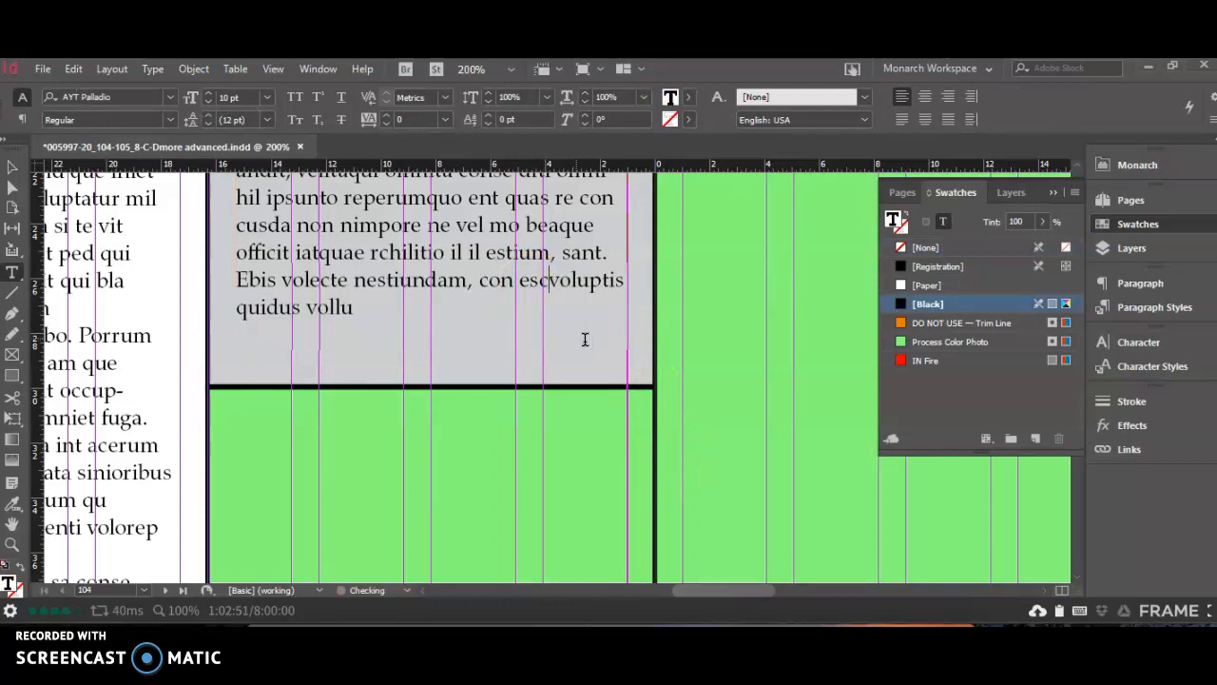
Fit the whole spread in view and preview it with the guides and frame edges hidden
scroll(544, 333, "up", 5)
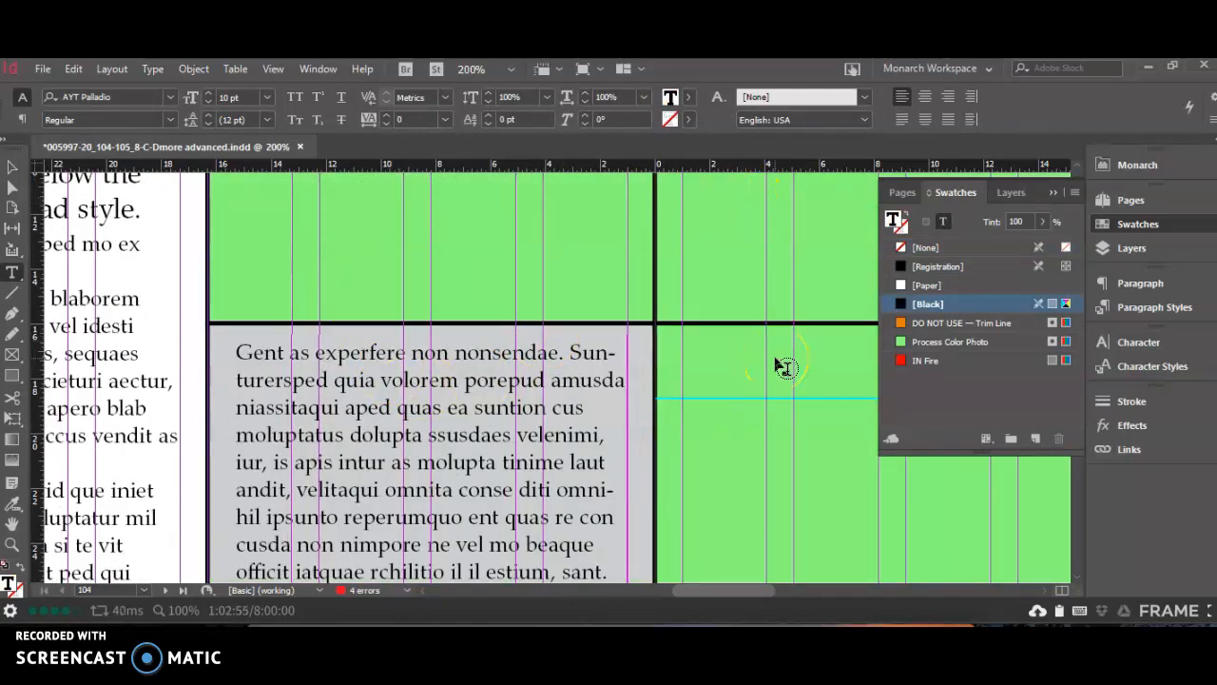
key("ctrl+alt+0")
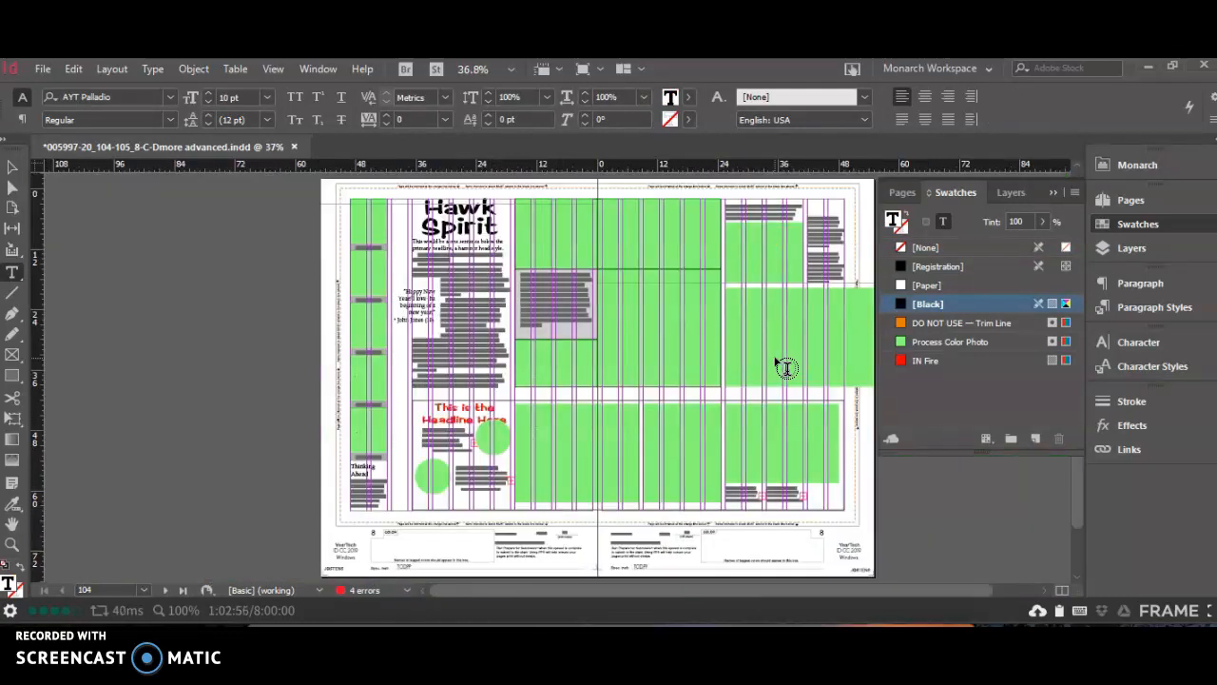
left_click(315, 282)
key("w")
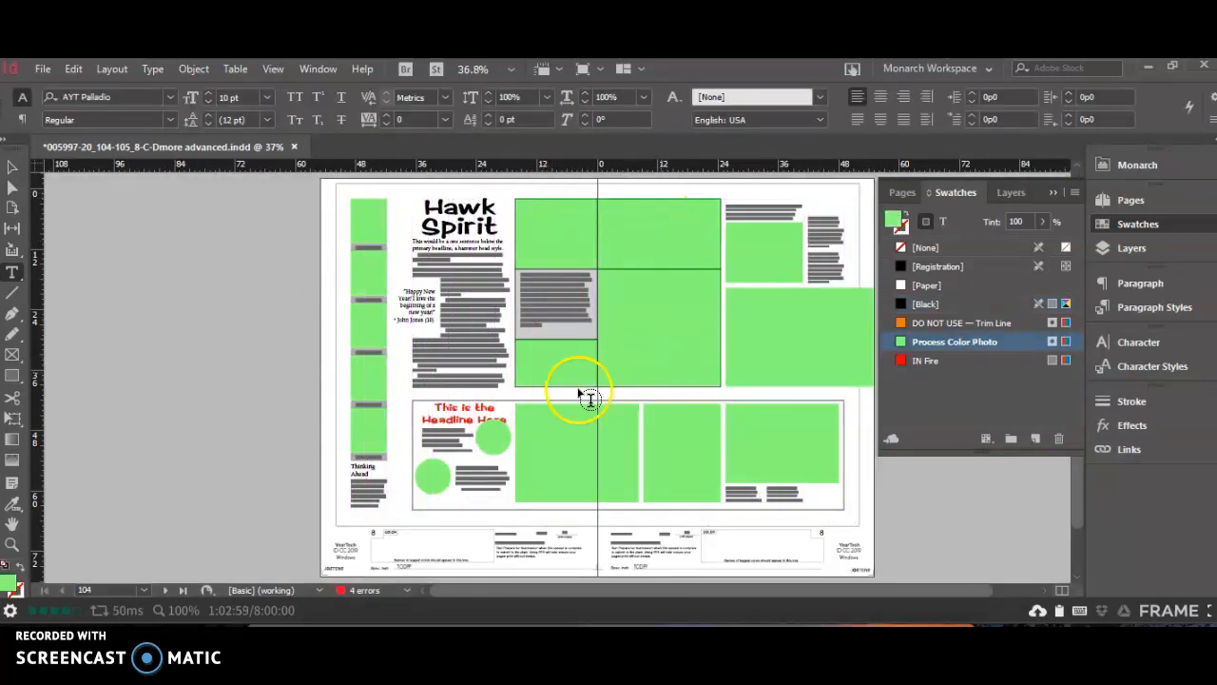
Insert bullet separators before "ssusdaes" and before "reperumquo" in the gray box's text
left_click(547, 285)
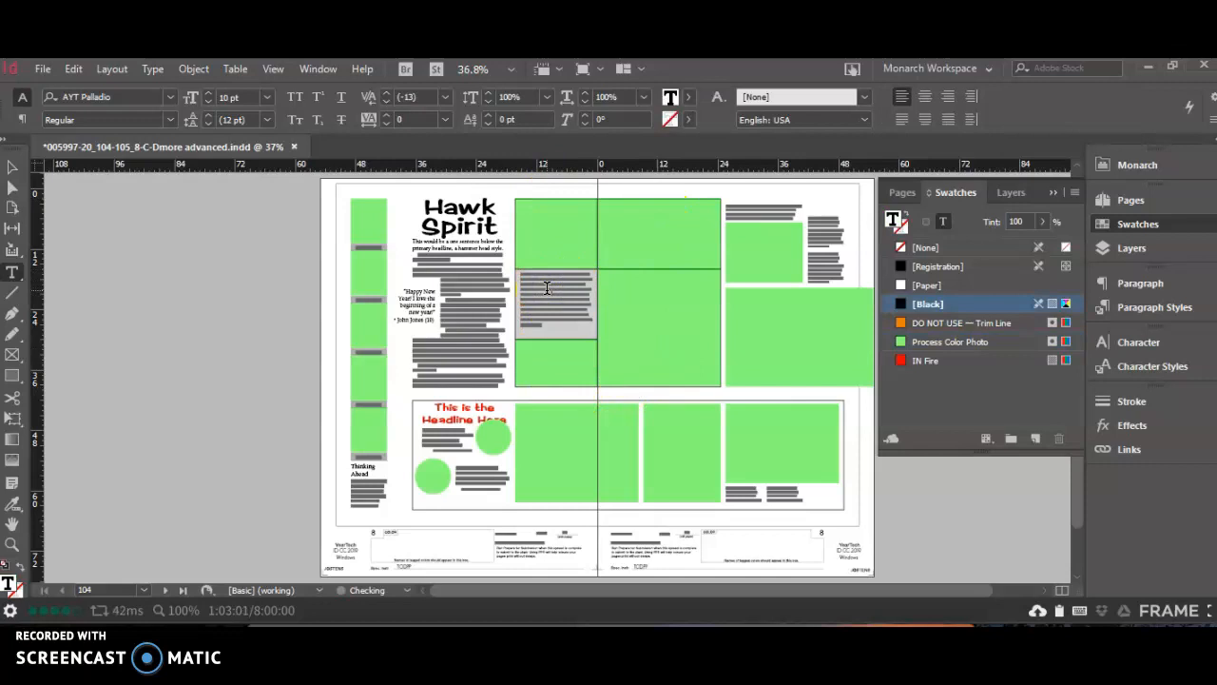
key("ctrl+2")
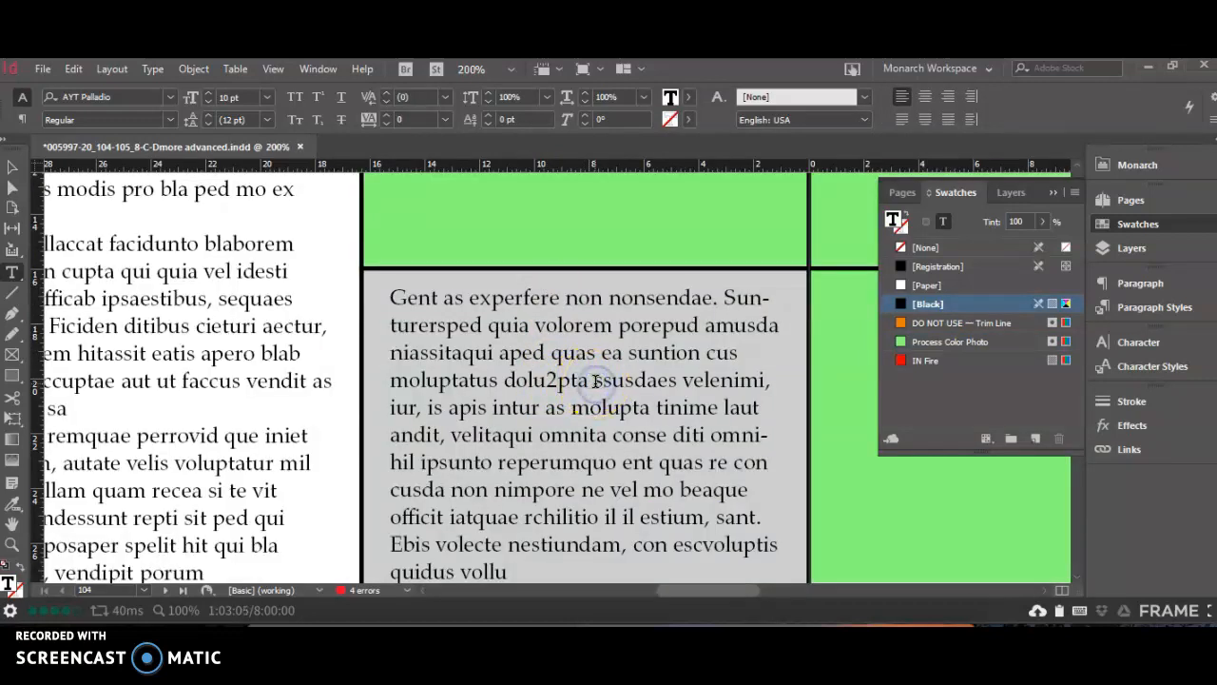
type("s")
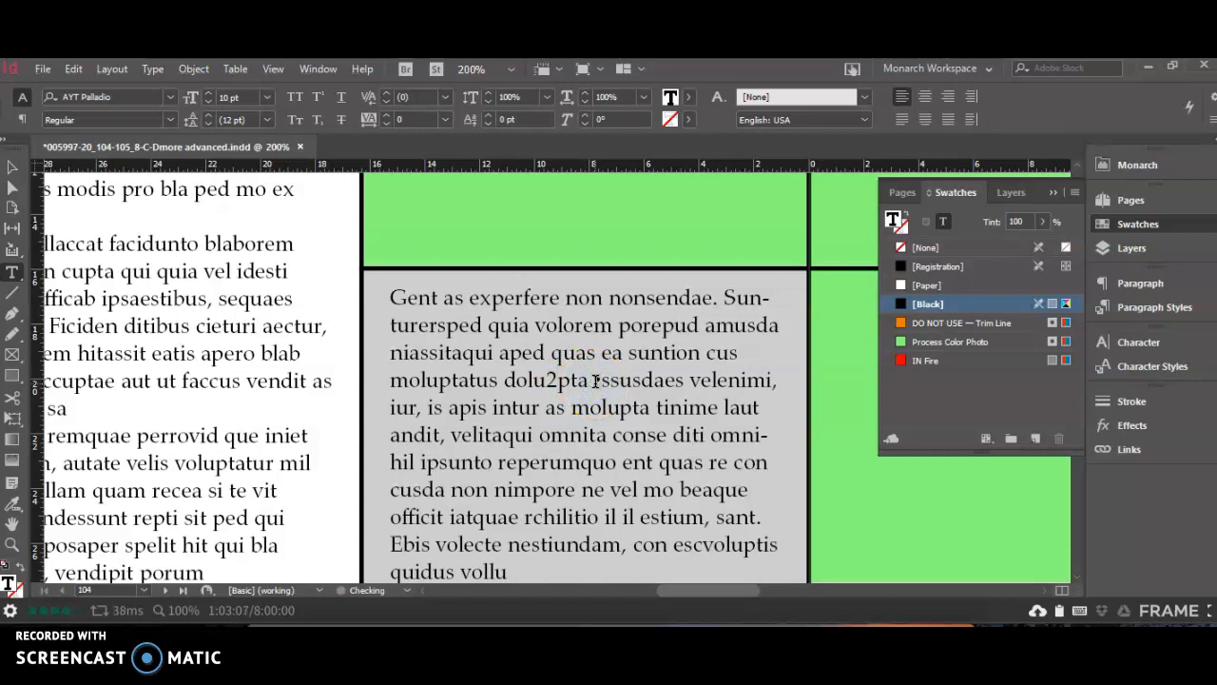
type("•")
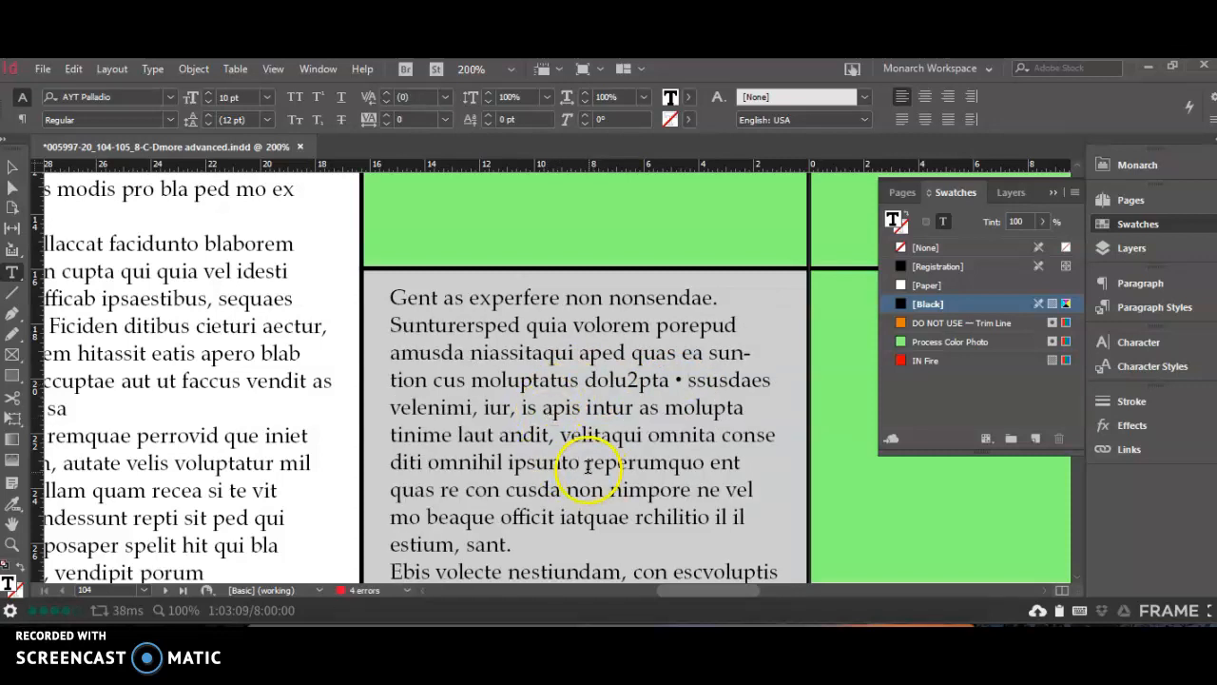
type("•")
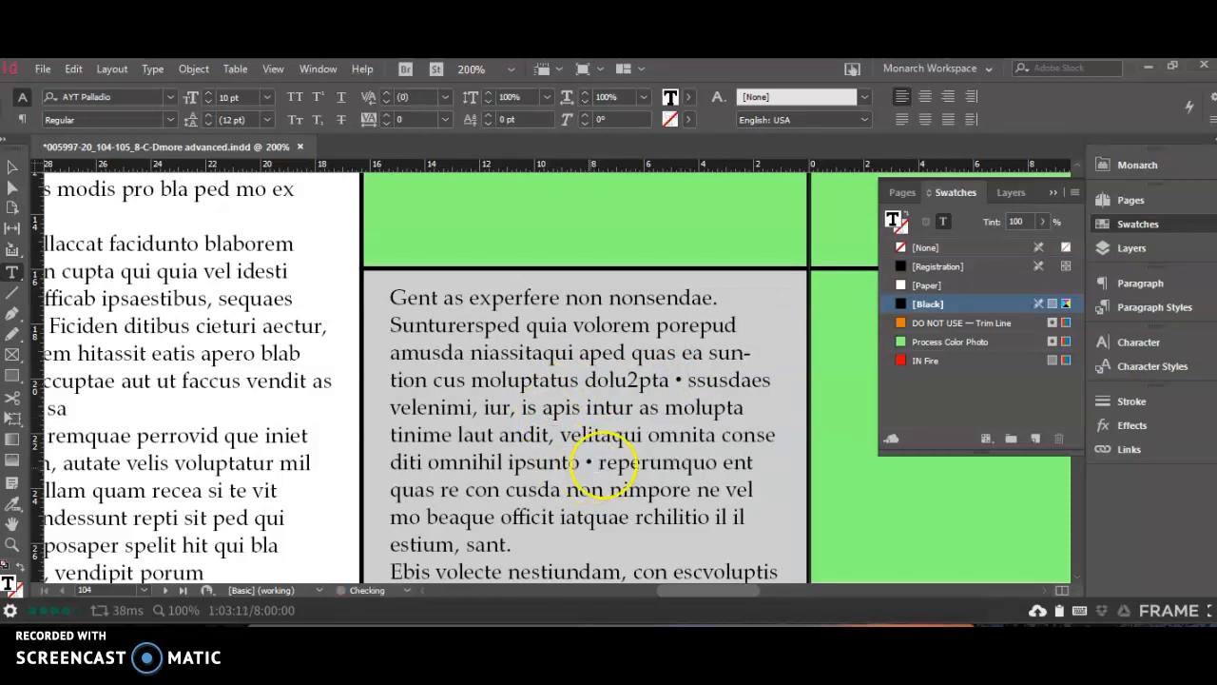
Join the "Ebis volecte" paragraph to the preceding one with a bullet separator, and insert another bullet before "nonsendae"
left_click(393, 571)
key("BackSpace")
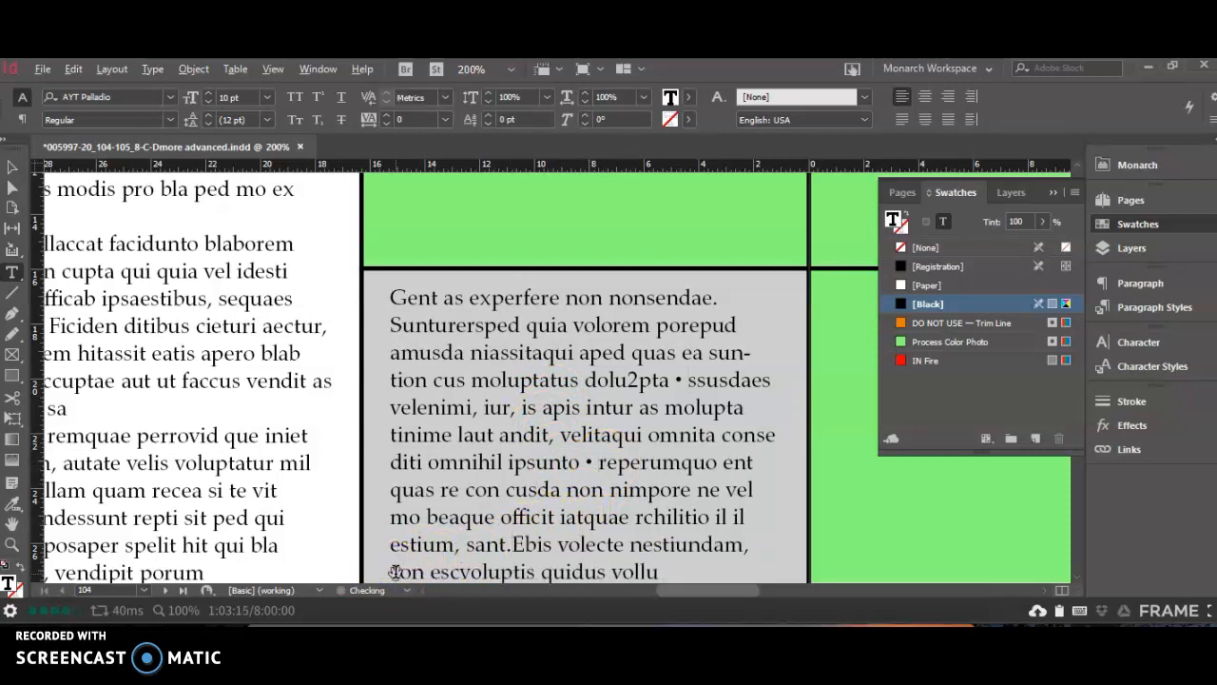
type("•")
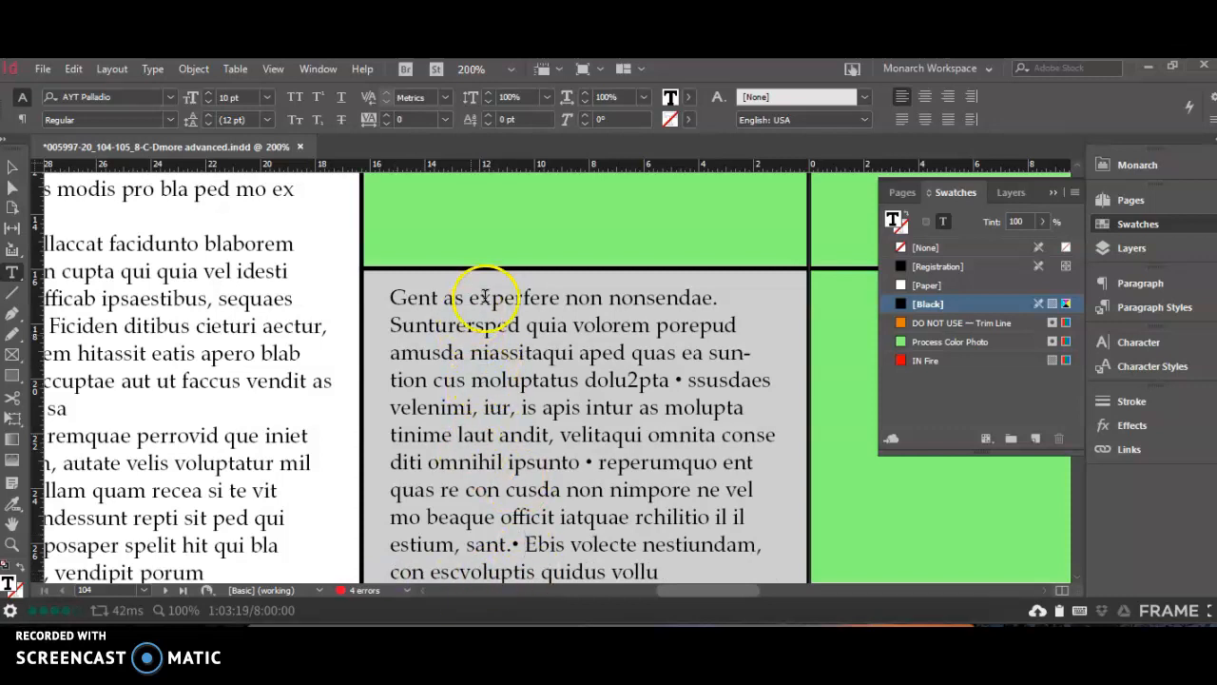
left_click(610, 300)
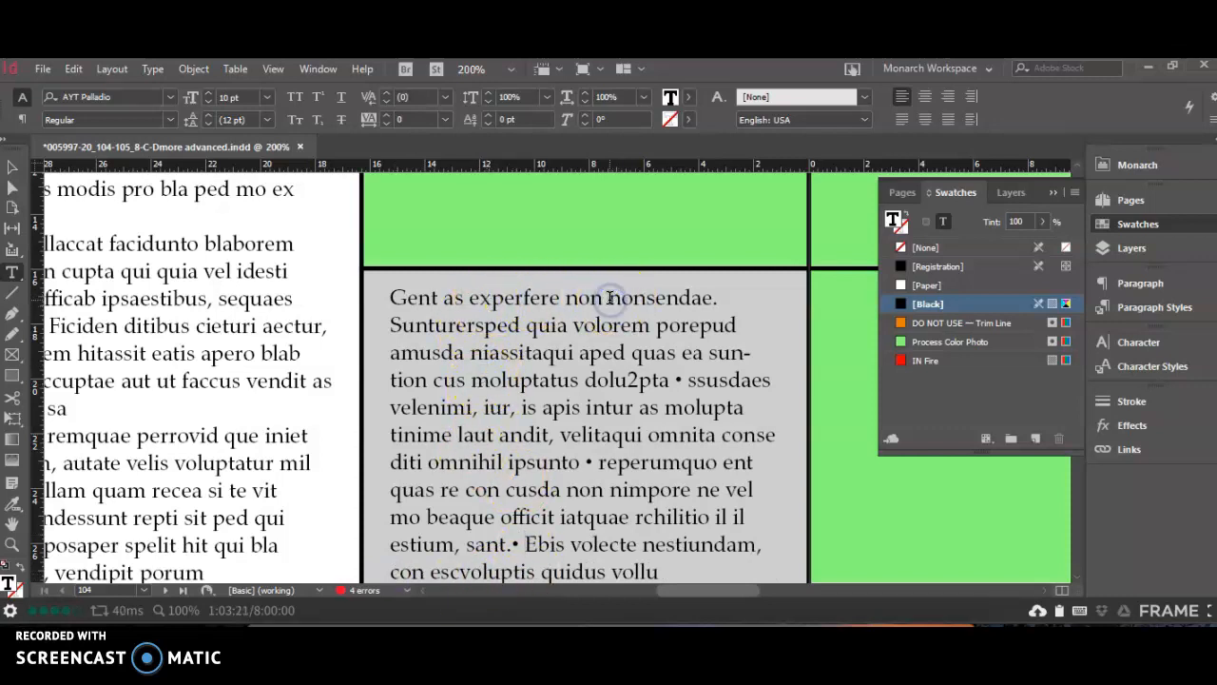
type("•")
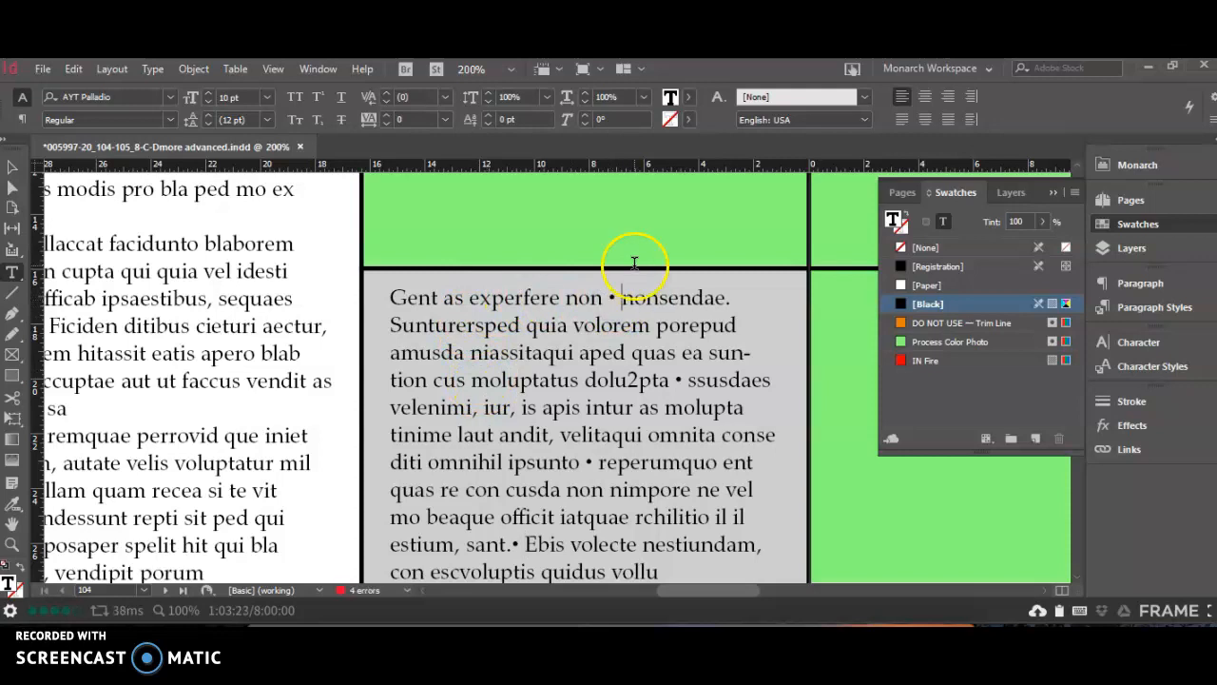
Locate the Bullet Character command among the special symbols available for insertion
left_click(154, 69)
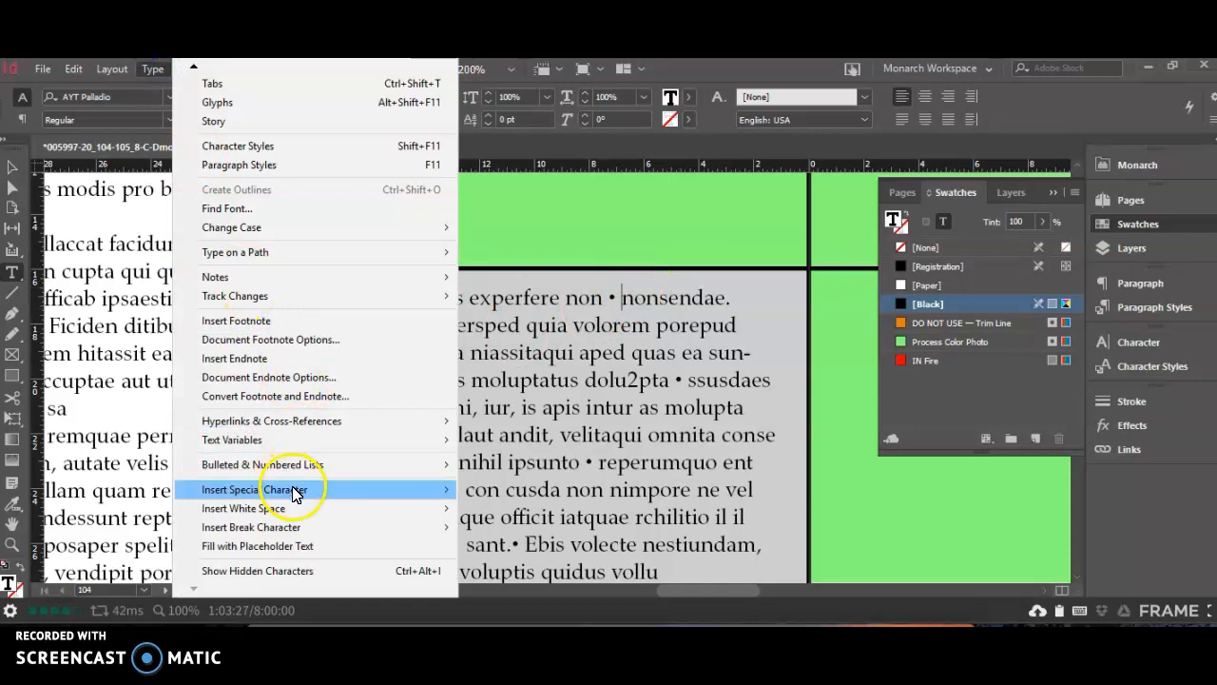
mouse_move(303, 489)
mouse_move(504, 492)
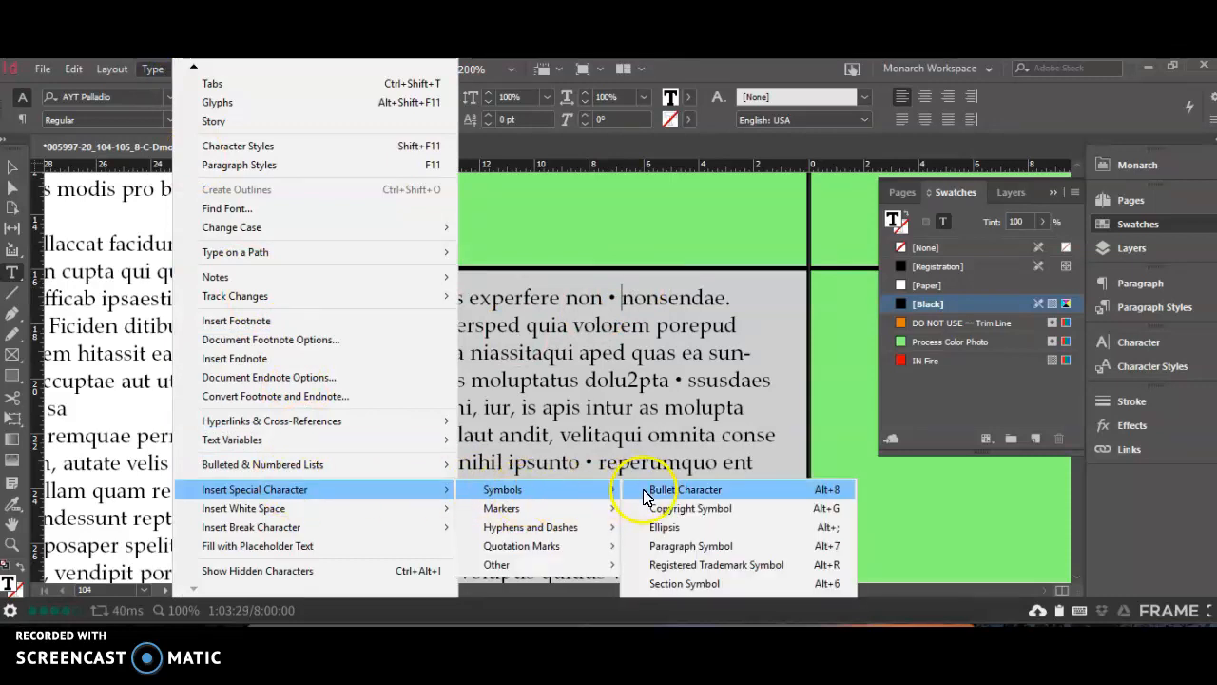
left_click(623, 402)
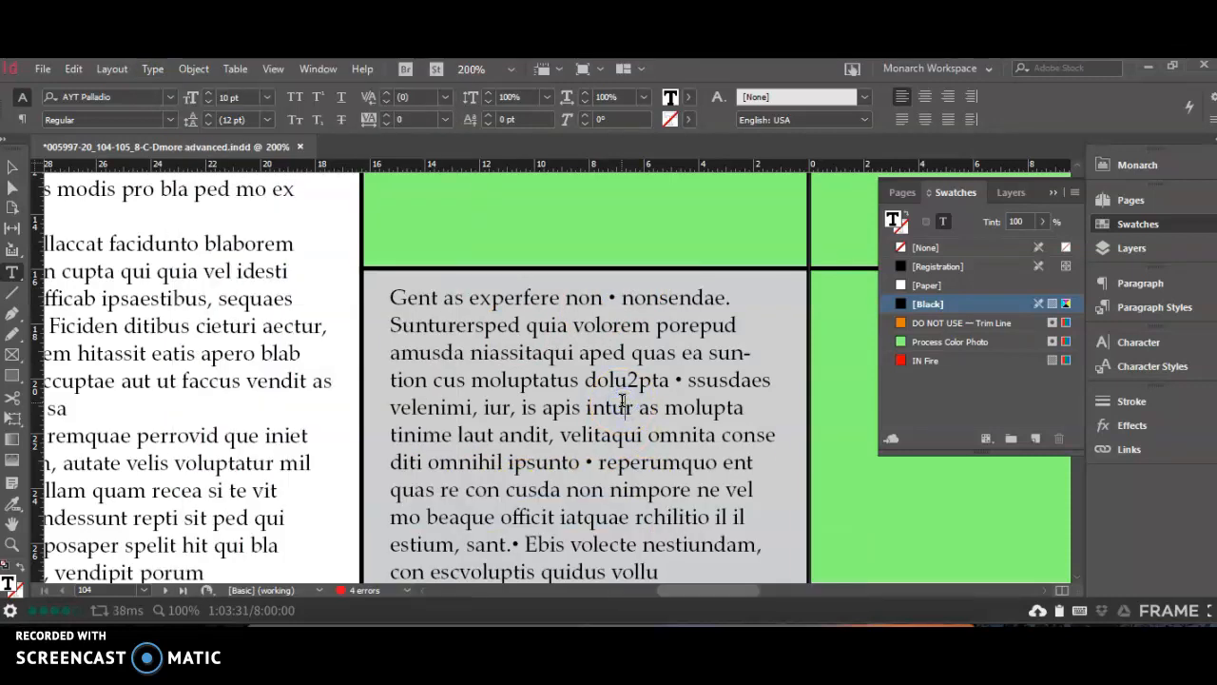
Reduce the font size of the red "This is the Headline Here" headline at the lower left of the spread by 3 pt
key("ctrl+alt+0")
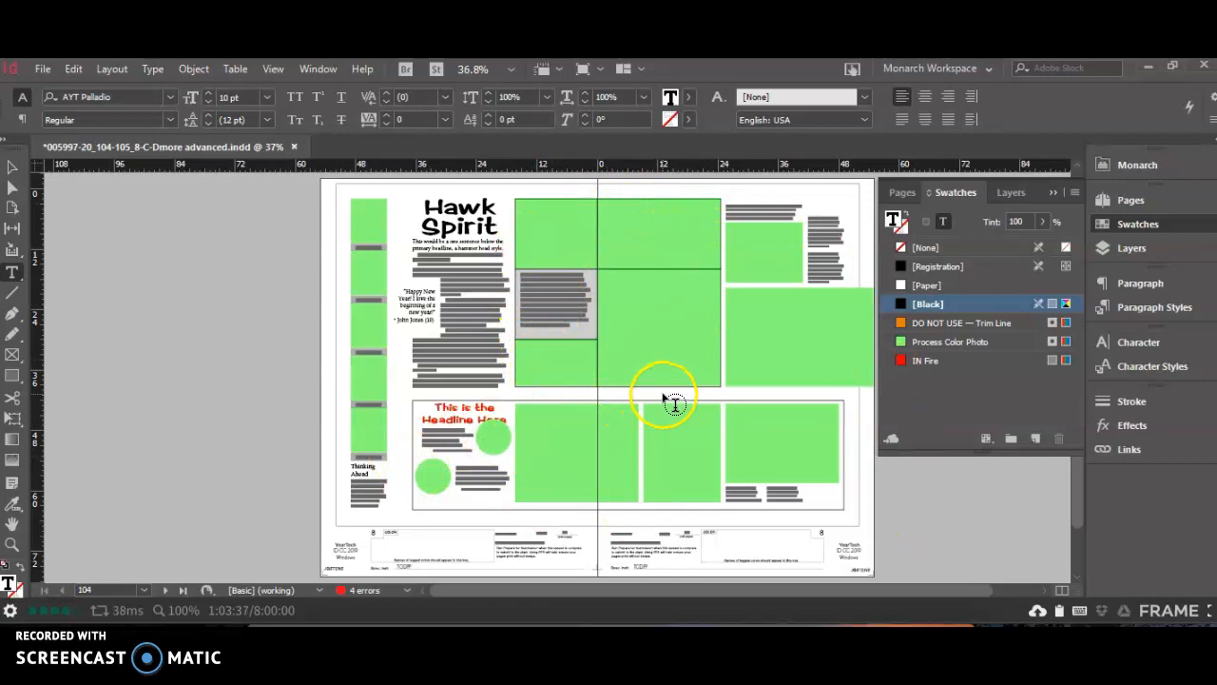
left_click(487, 466)
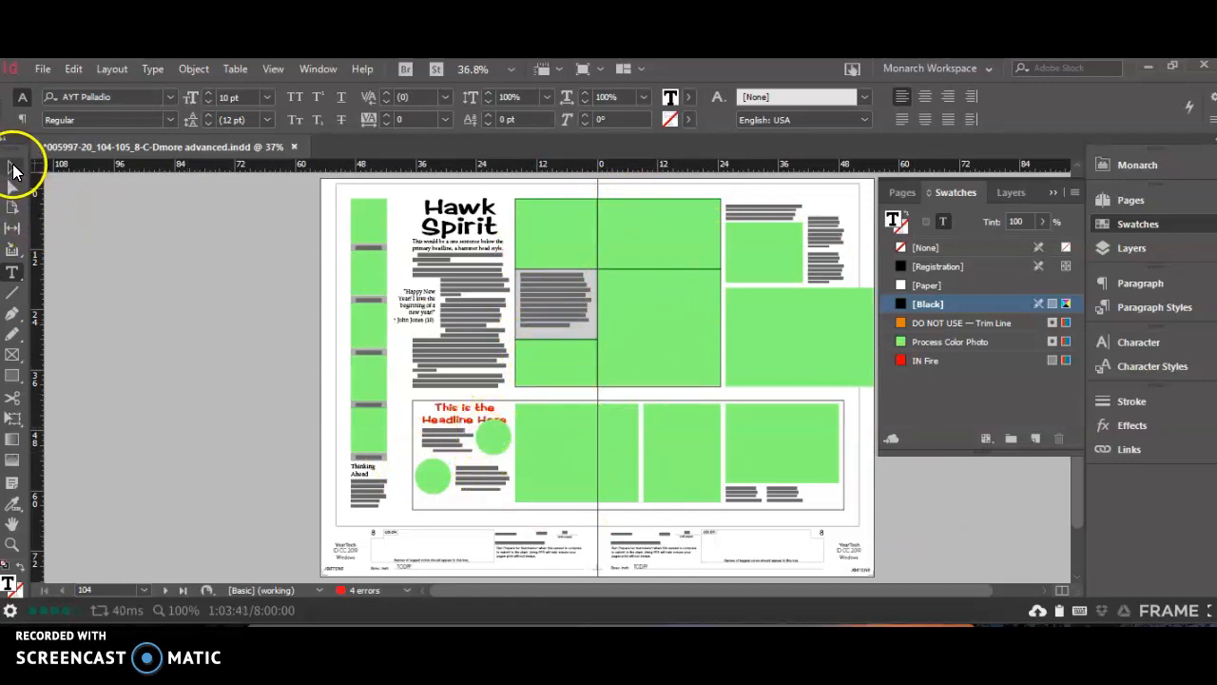
left_click(14, 169)
left_click(497, 440)
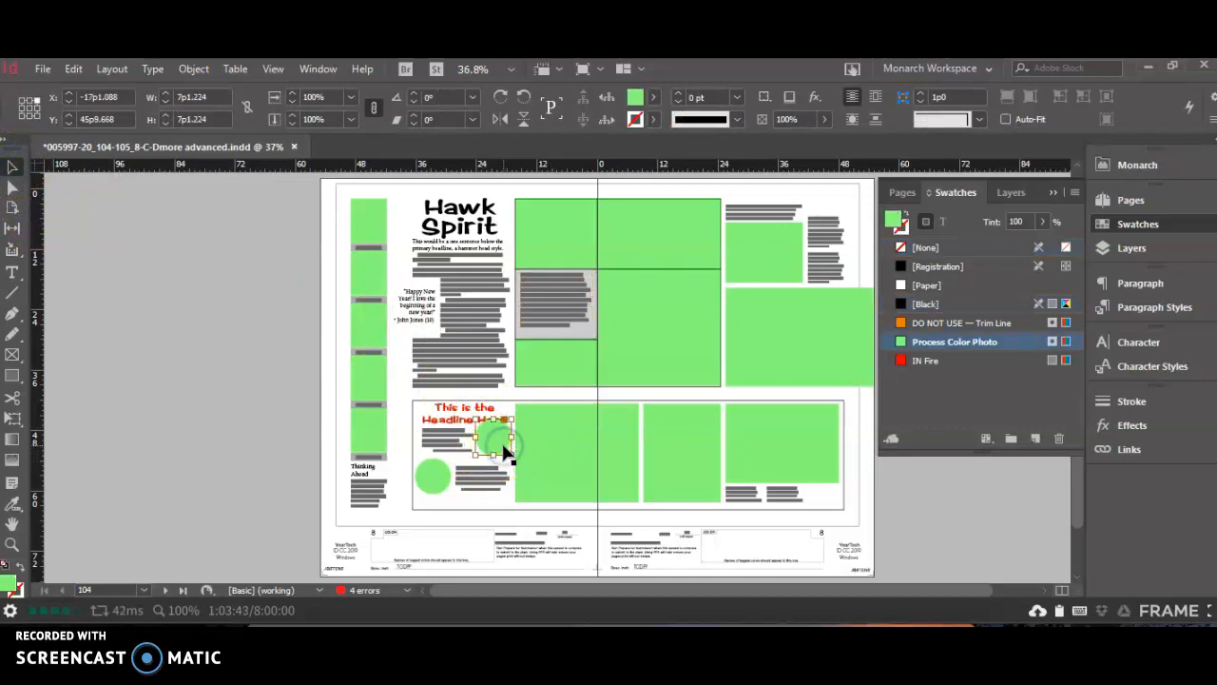
key("ctrl+2")
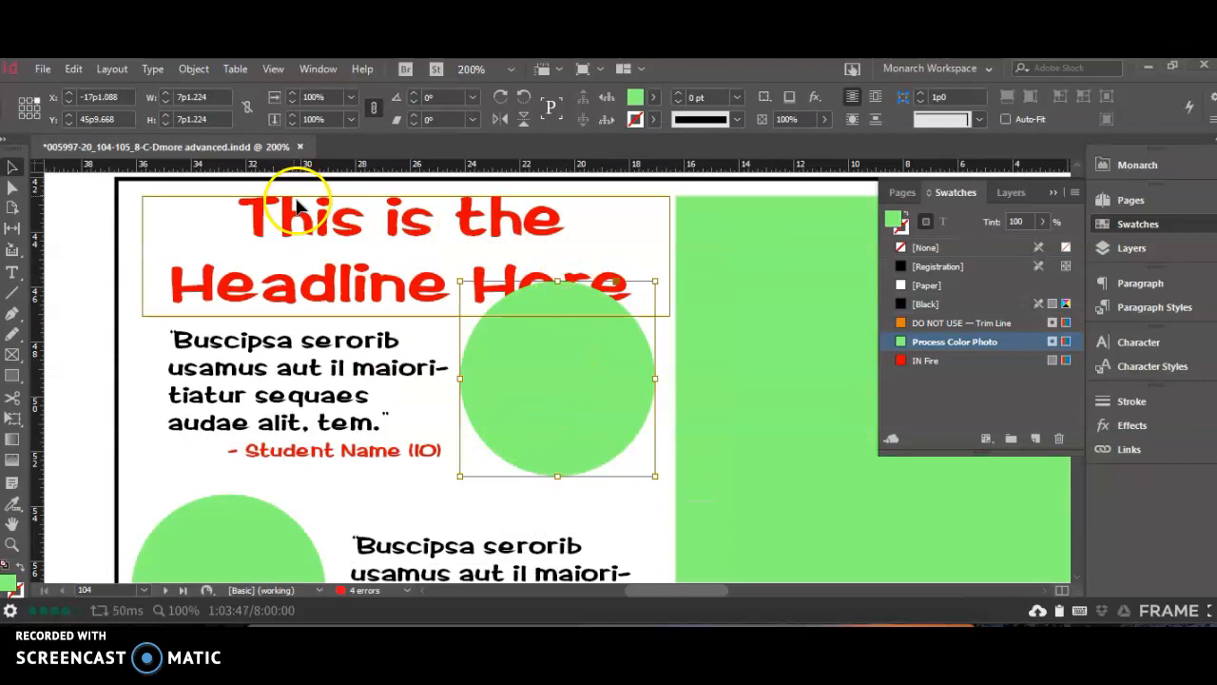
double_click(358, 233)
triple_click(357, 233)
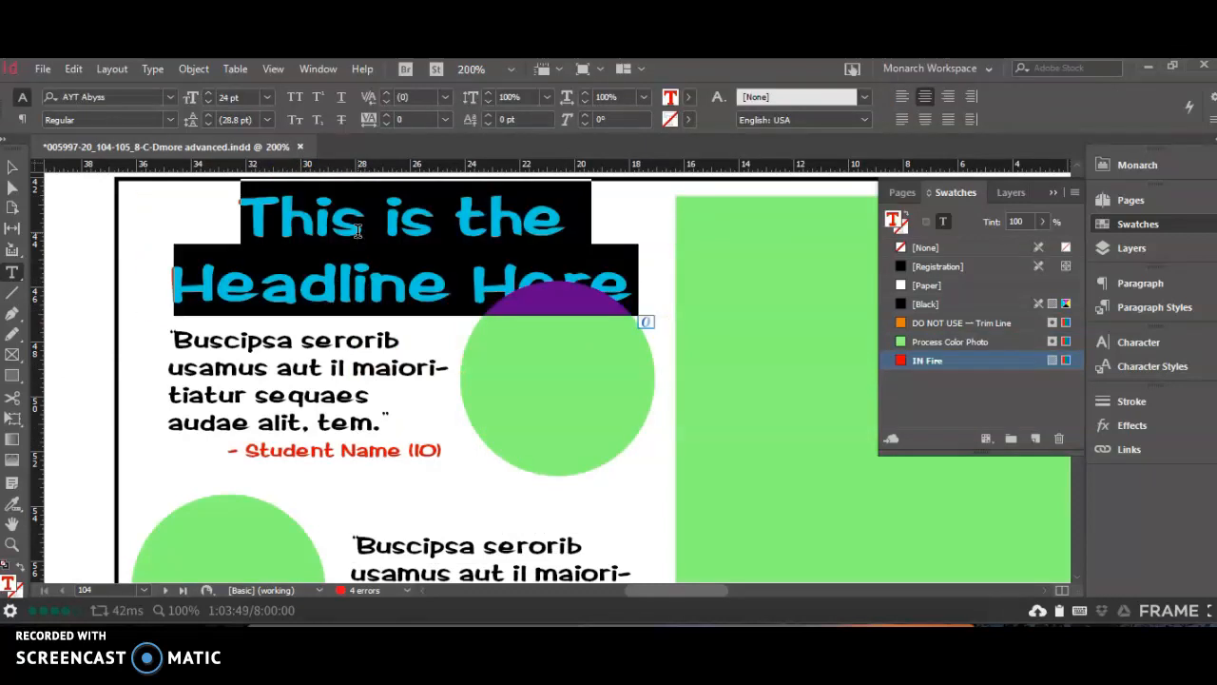
left_click(209, 101)
left_click(209, 100)
left_click(209, 101)
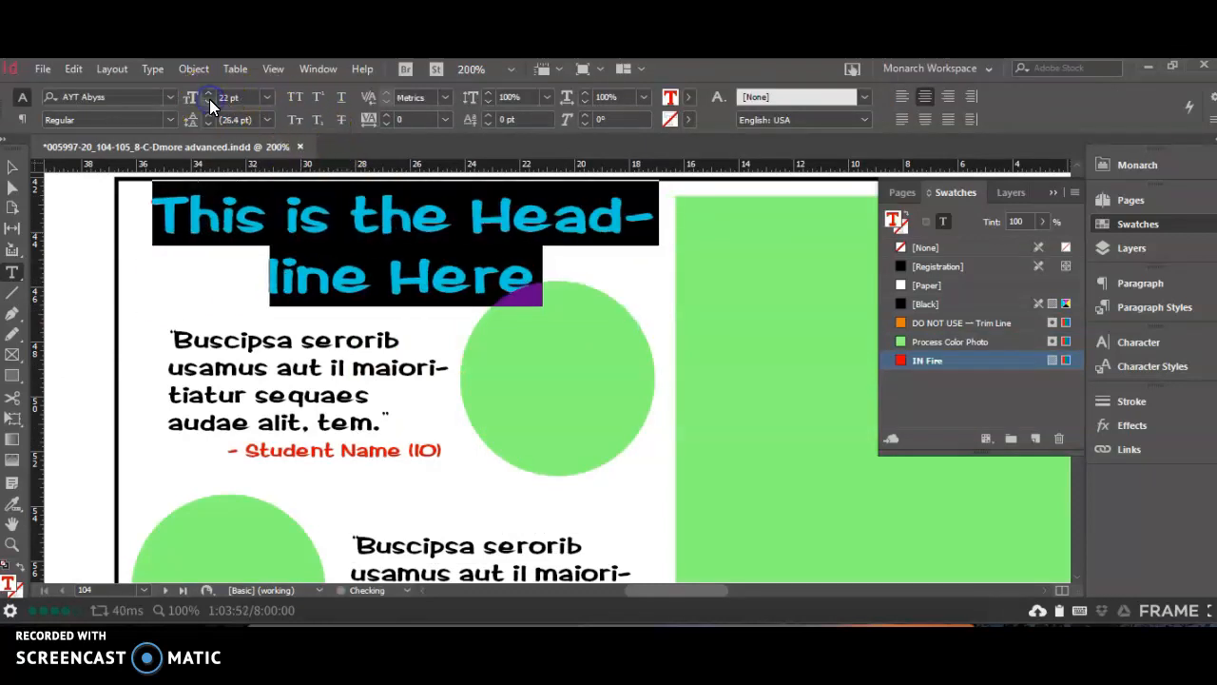
Move the upper circle below the headline to Y 46p8.668 and shift its quote and student name frames down 6 pt
left_click(13, 168)
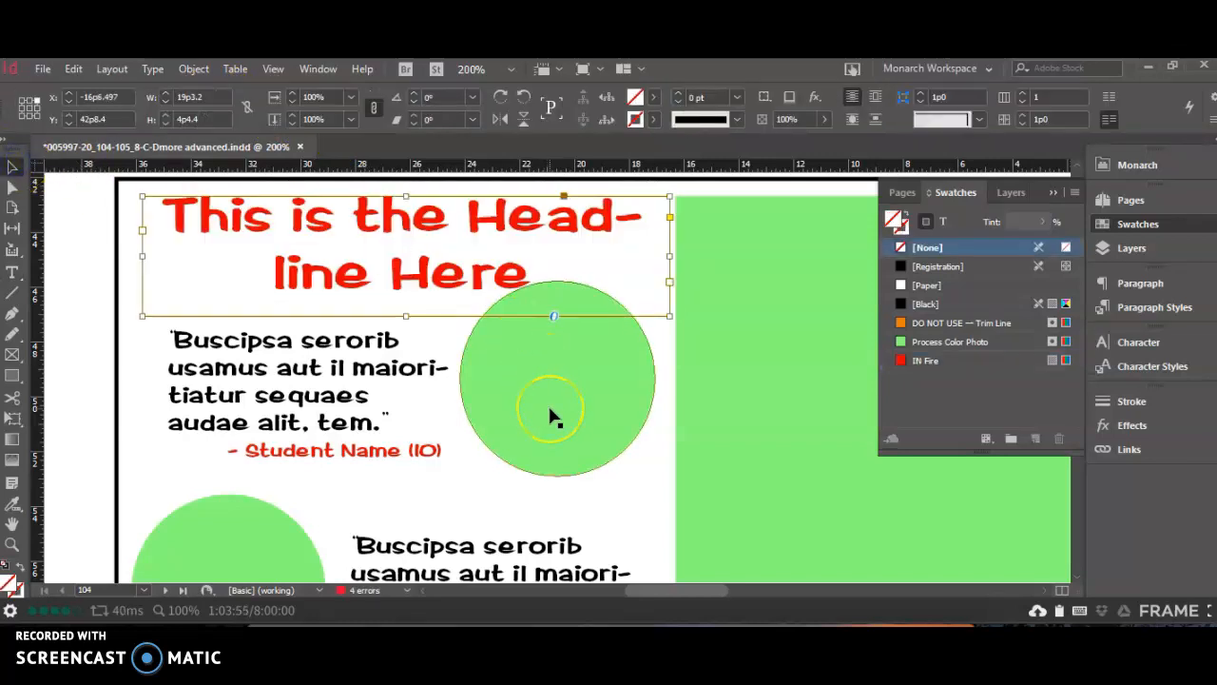
left_click(377, 383)
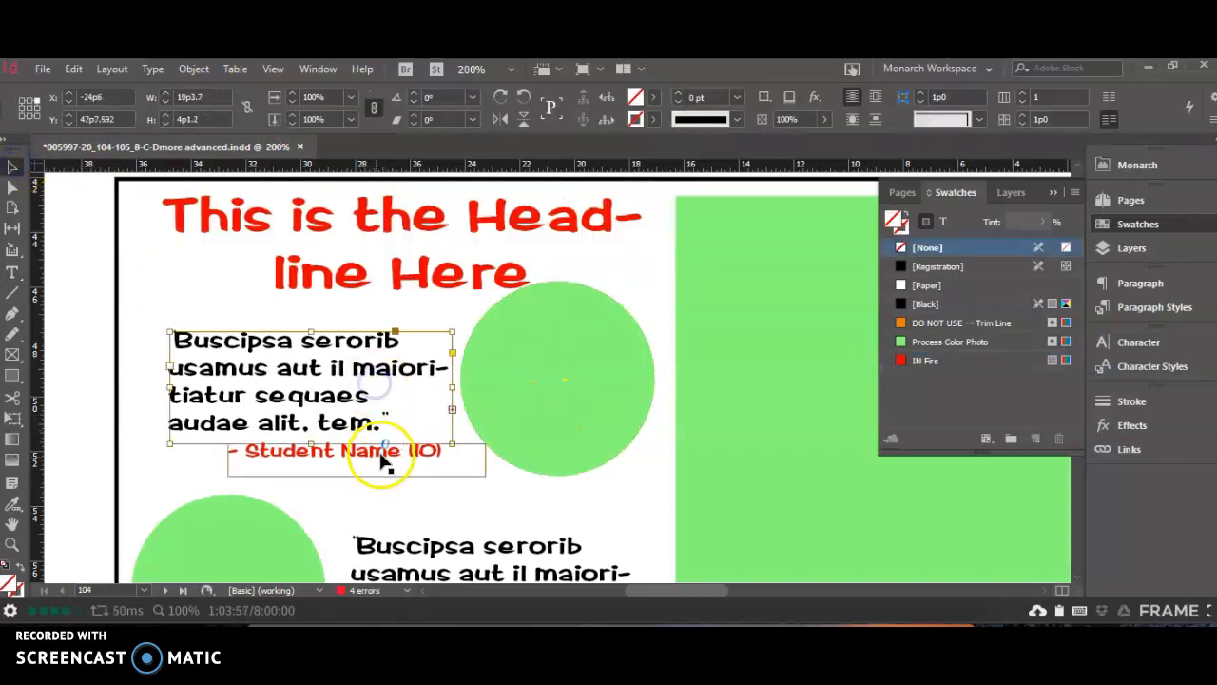
left_click(381, 458, "shift")
left_click_drag(532, 415, 535, 427)
left_click(357, 397, "shift")
left_click(392, 456, "shift")
key("Down")
key("Down")
key("Down")
key("Down")
key("Down")
key("Down")
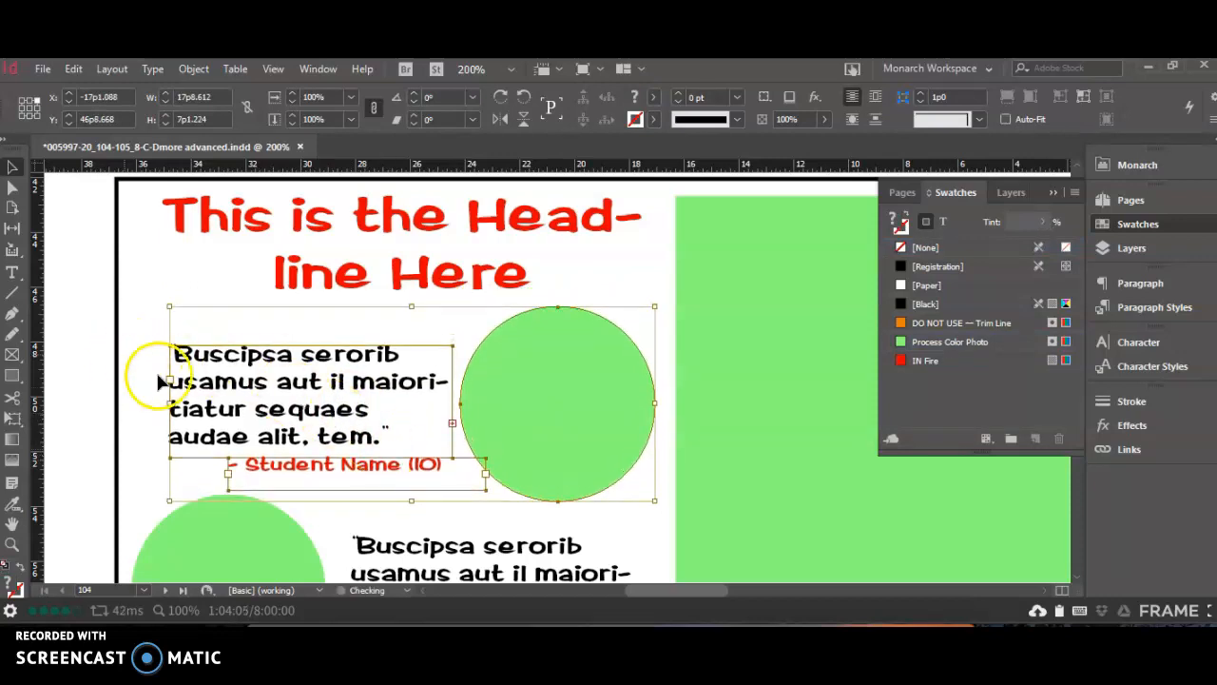
scroll(211, 362, "down", 3)
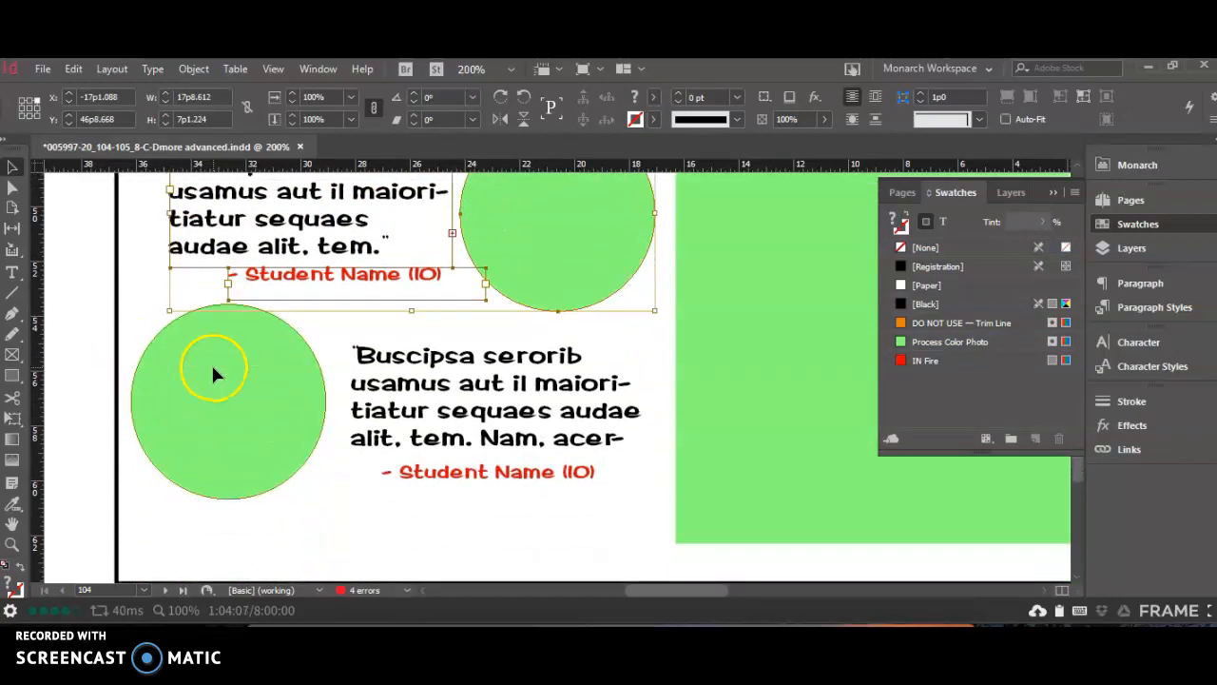
left_click(73, 327)
key("ctrl+1")
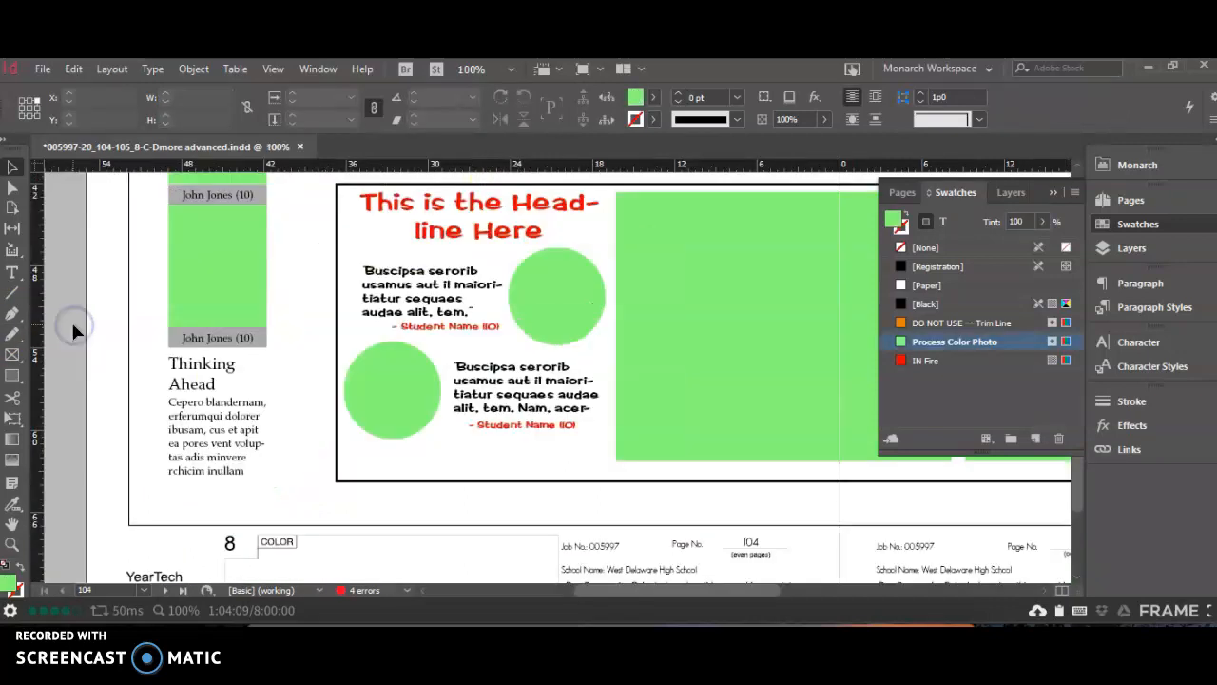